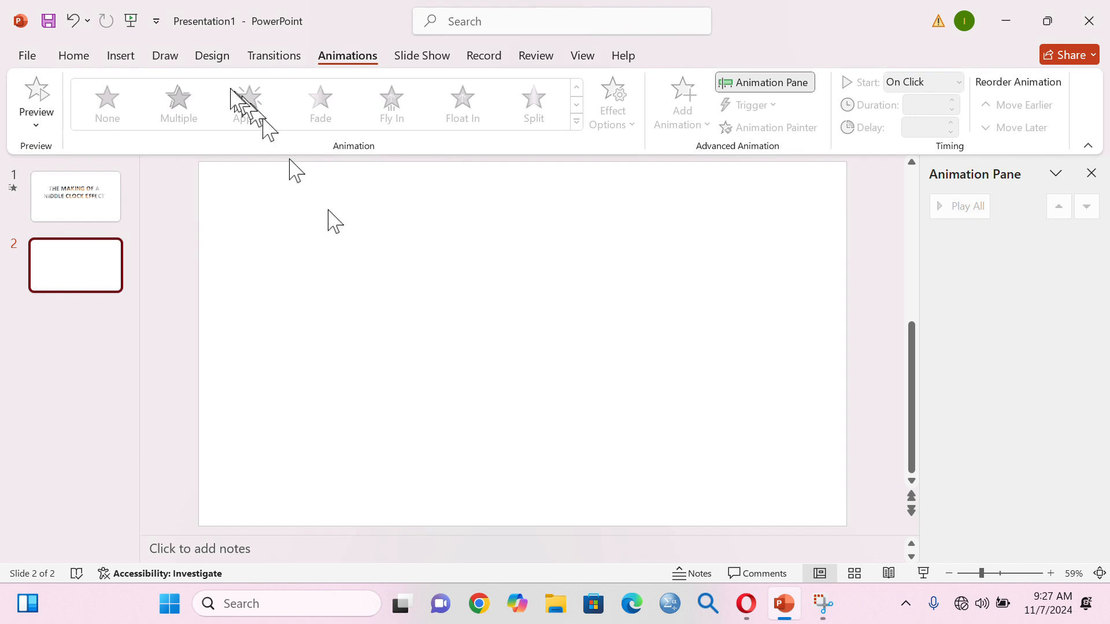
# Draw an arc in a frame about 7" high and 5.06" wide, extended to nearly a half ellipse, and shift it toward the slide's centre
pyautogui.click(121, 56)
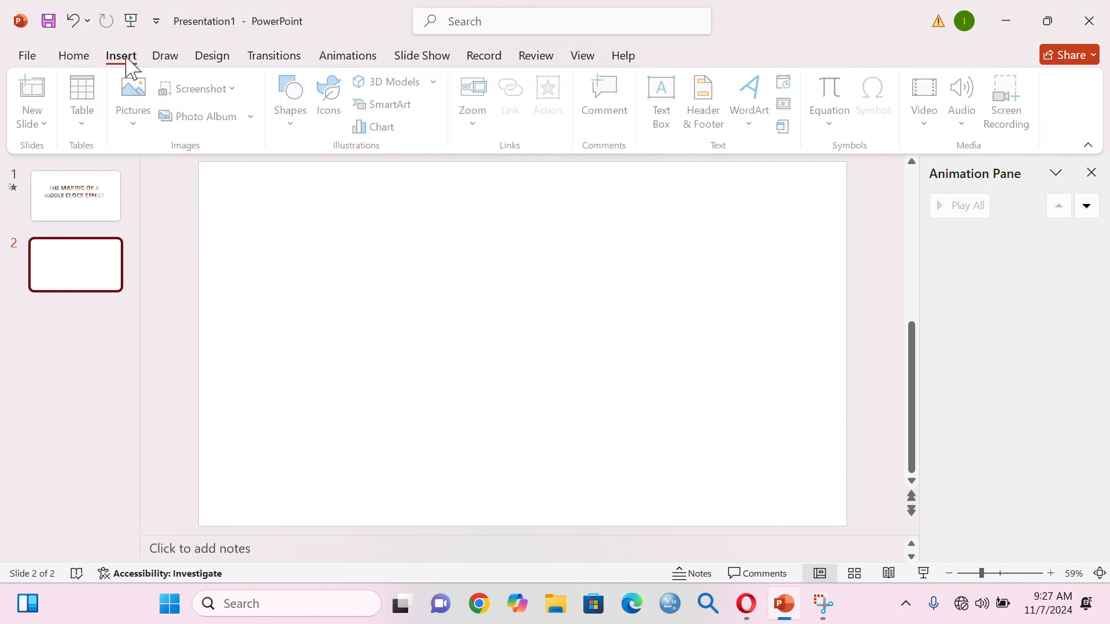
pyautogui.click(293, 111)
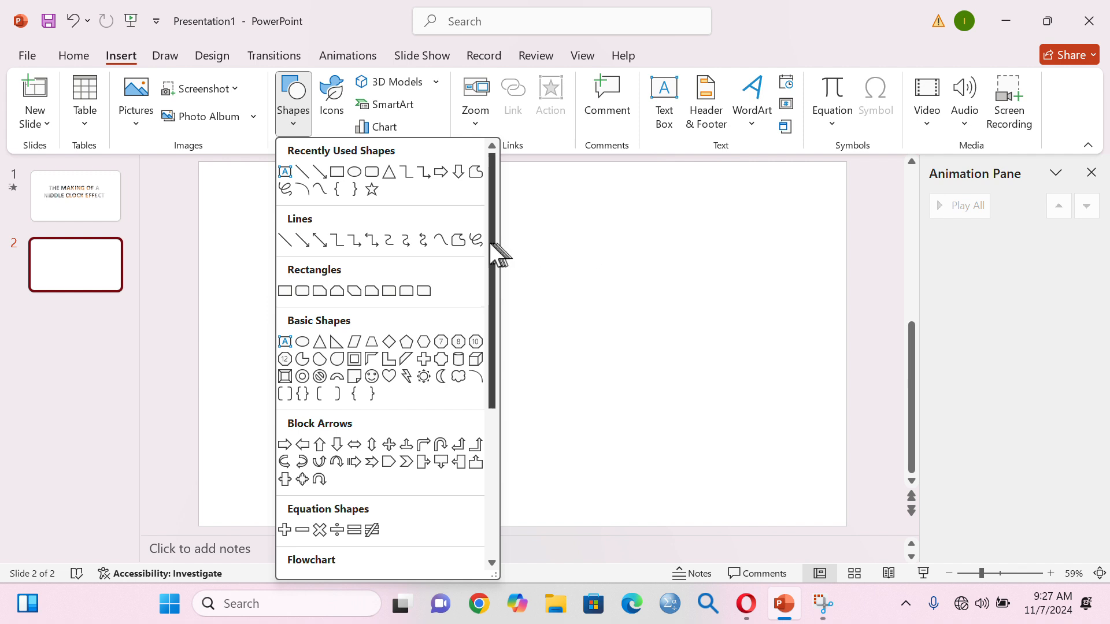
pyautogui.click(478, 377)
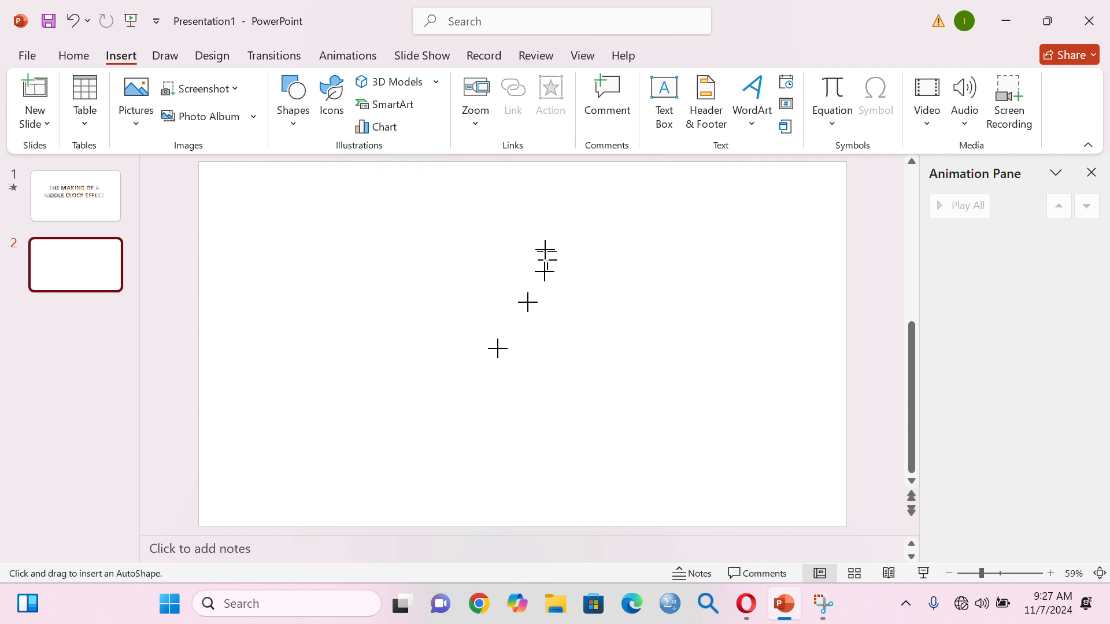
pyautogui.moveTo(486, 187); pyautogui.dragTo(732, 526)
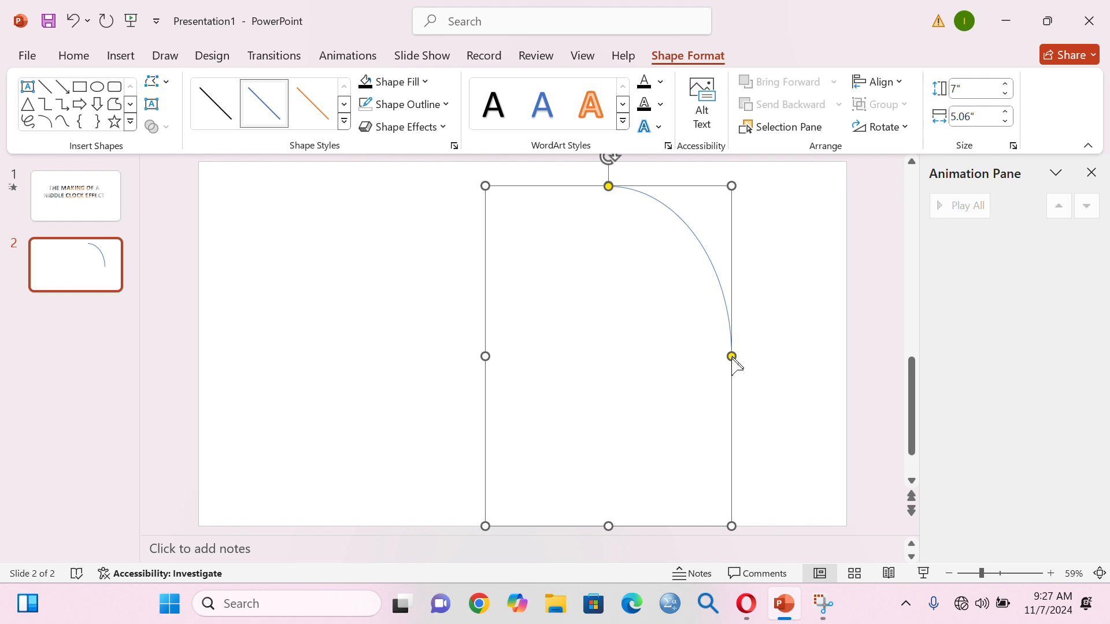
pyautogui.moveTo(732, 357); pyautogui.dragTo(658, 512)
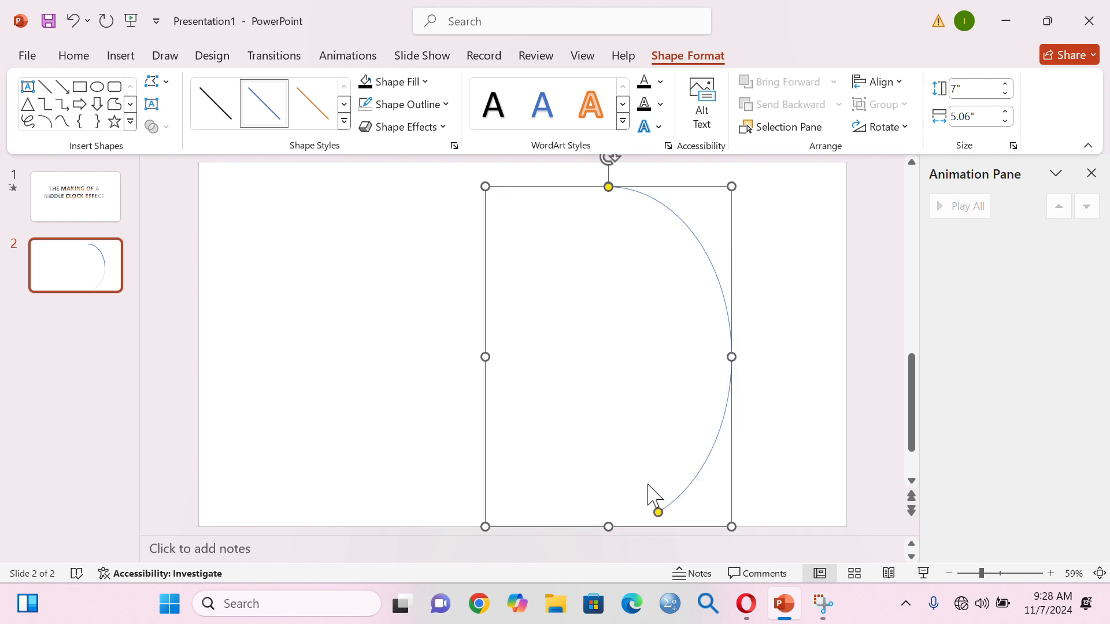
pyautogui.moveTo(728, 314); pyautogui.dragTo(642, 320)
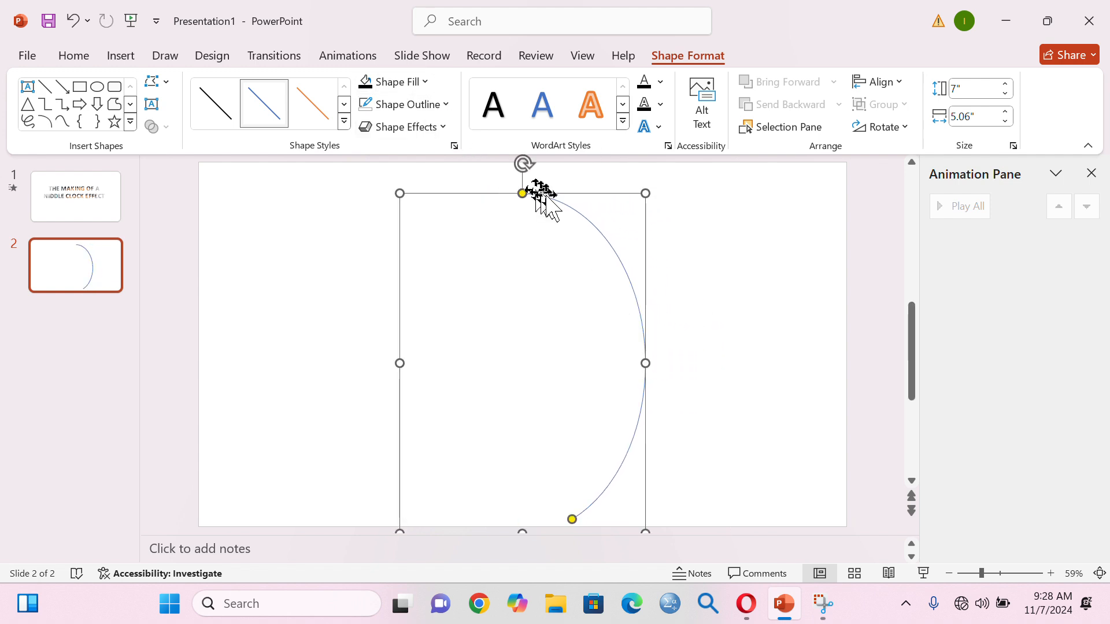
# Give the arc a black outline with a 6 pt weight
pyautogui.click(446, 106)
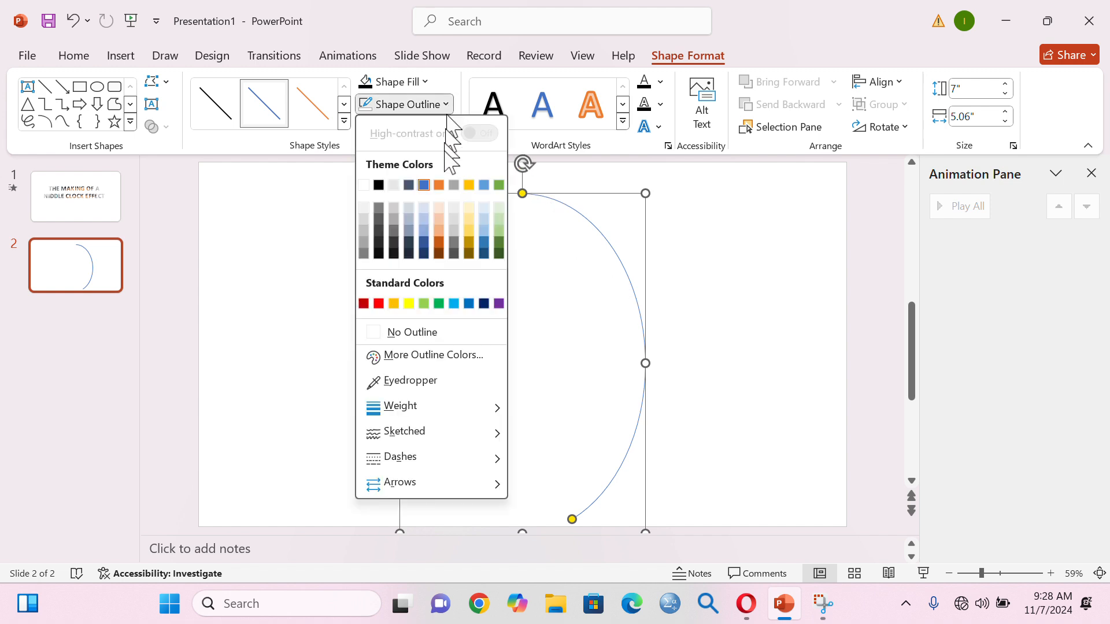
pyautogui.moveTo(441, 407)
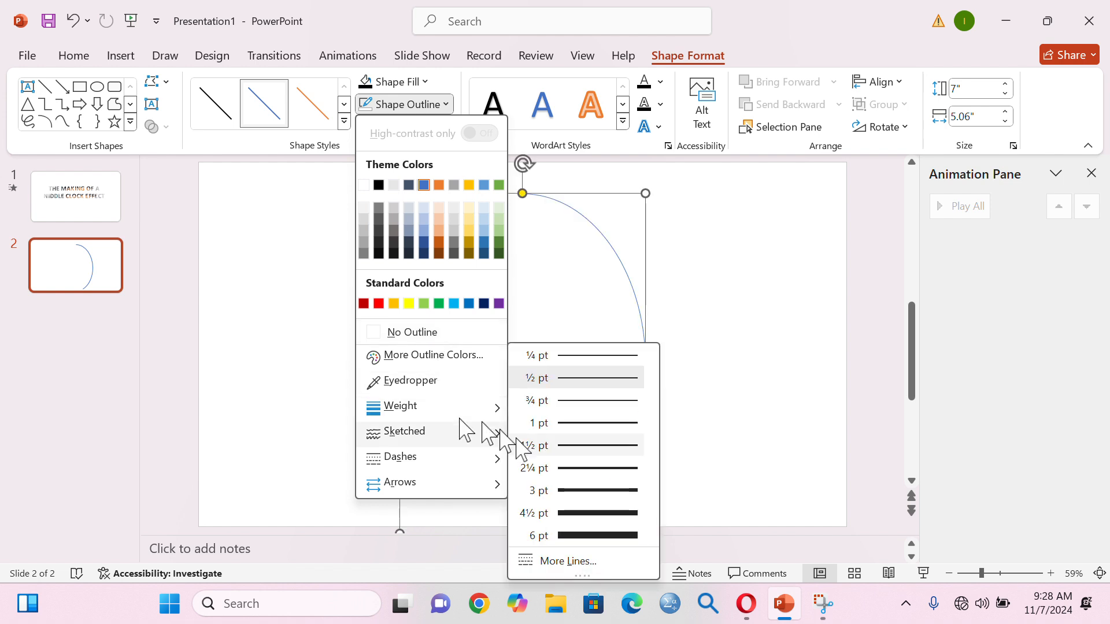
pyautogui.click(581, 540)
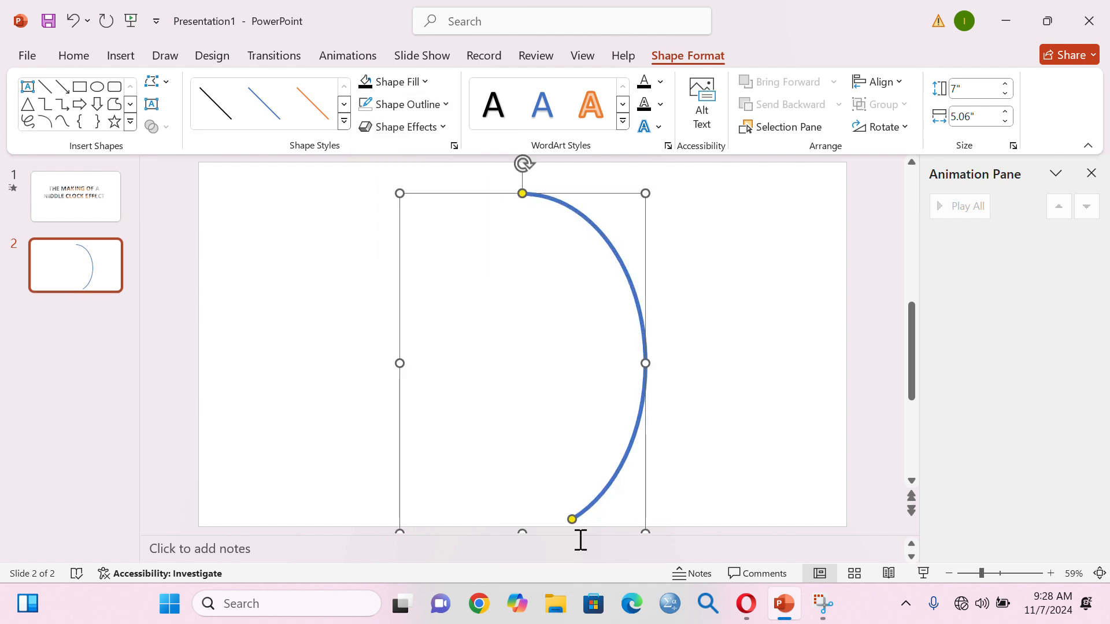
pyautogui.click(580, 540)
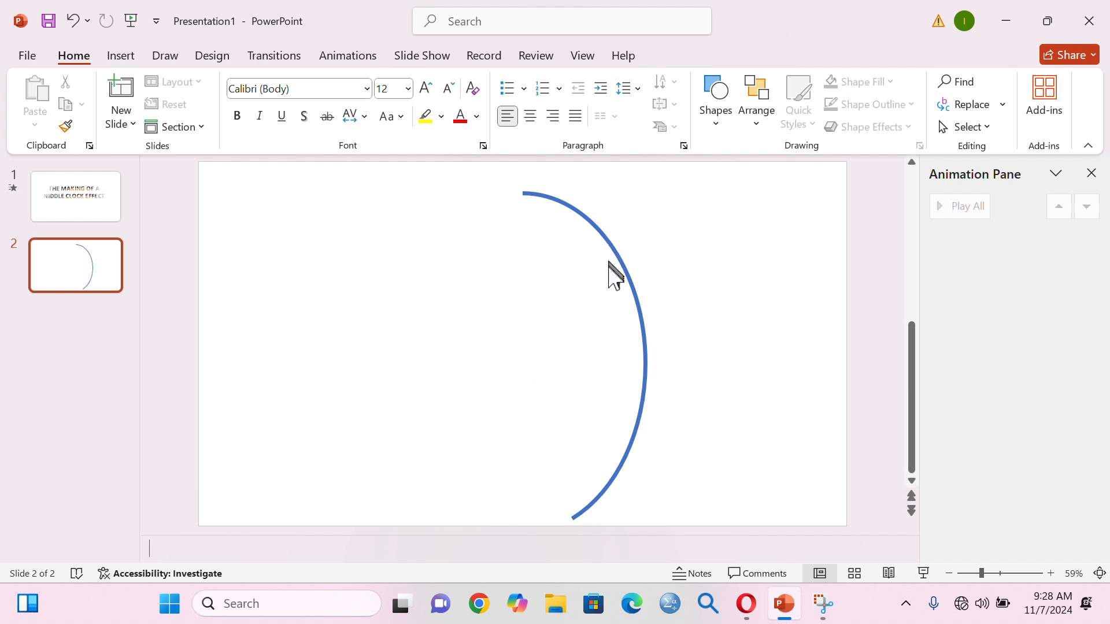
pyautogui.click(578, 207)
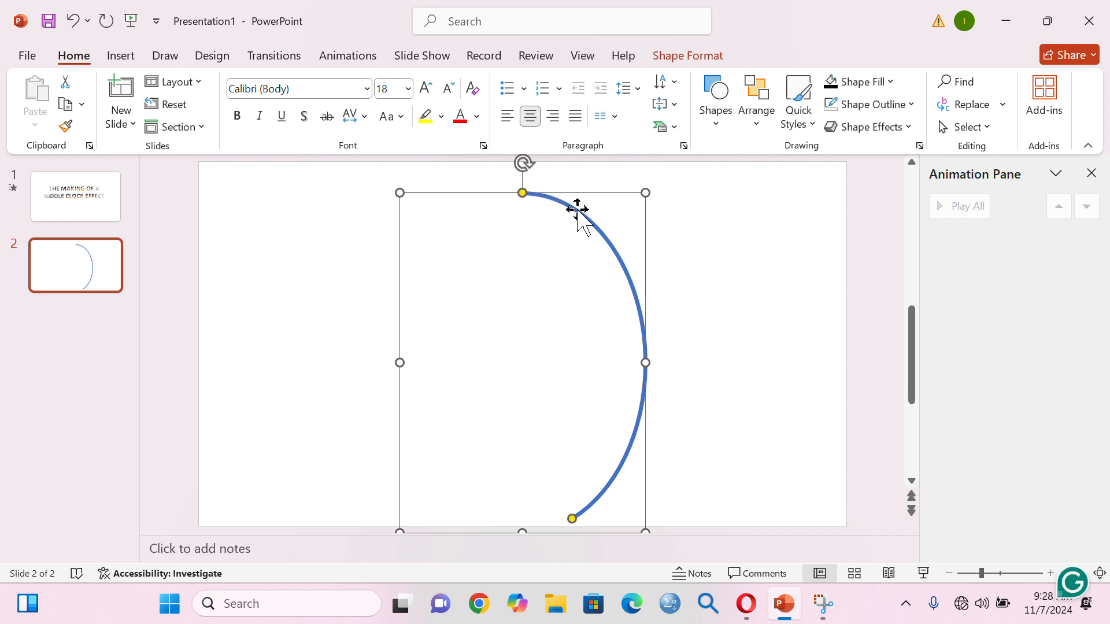
pyautogui.click(122, 58)
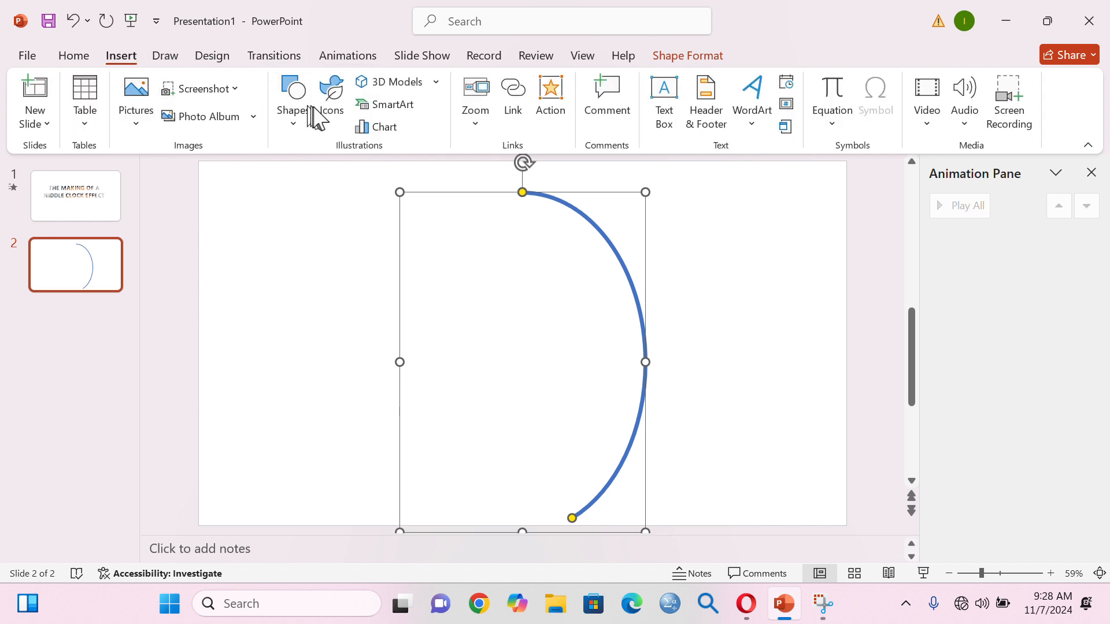
pyautogui.click(692, 58)
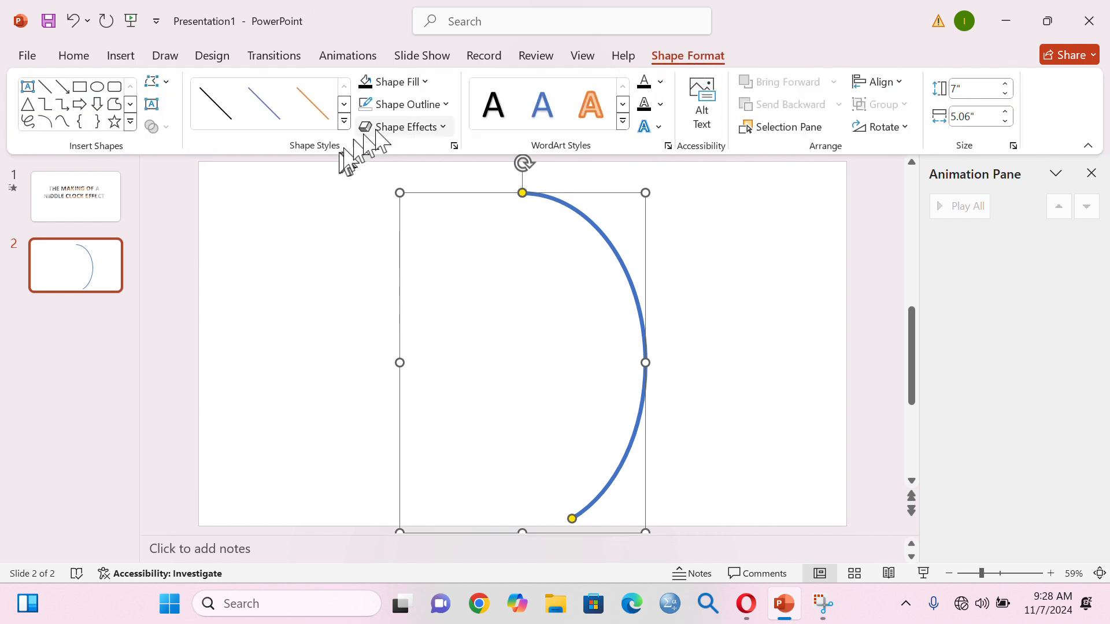
pyautogui.click(445, 106)
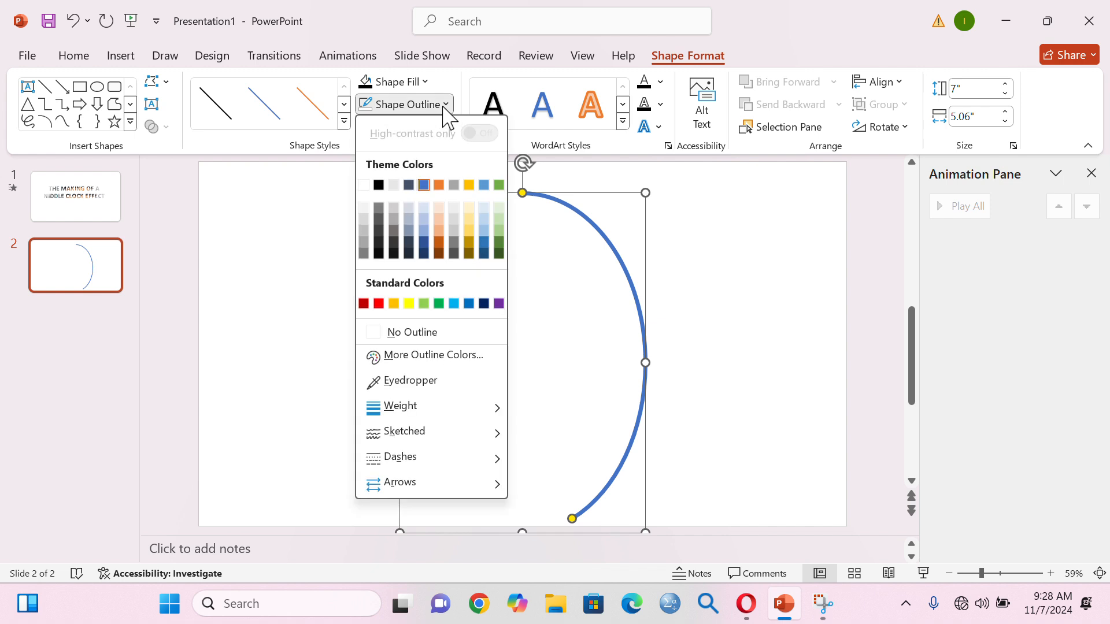
pyautogui.click(380, 185)
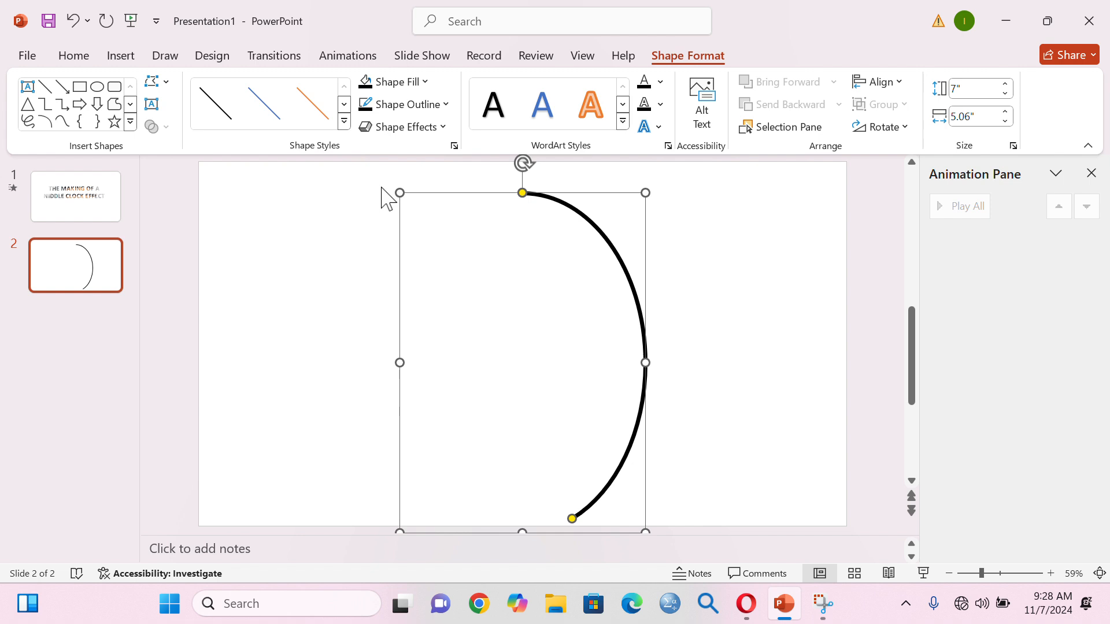
# Draw a narrow isosceles triangle about 3.18" high and 0.3" wide beside the arc and fill it dark red
pyautogui.click(27, 108)
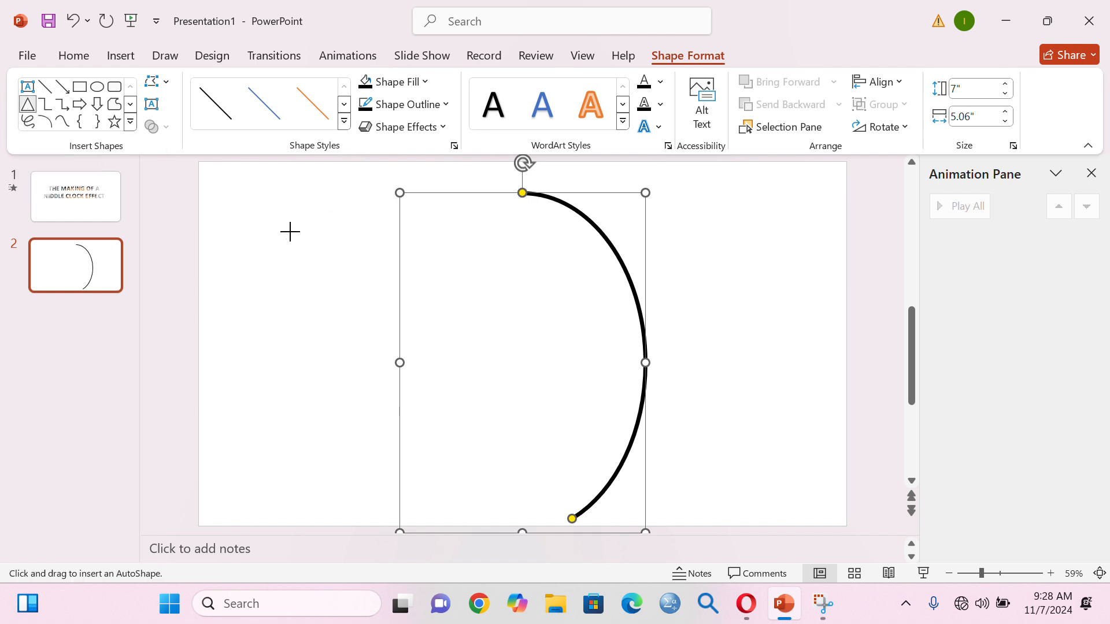
pyautogui.moveTo(290, 231)
pyautogui.mouseDown()
pyautogui.moveTo(312, 285)
pyautogui.moveTo(316, 391)
pyautogui.moveTo(304, 407)
pyautogui.moveTo(305, 387)
pyautogui.mouseUp()
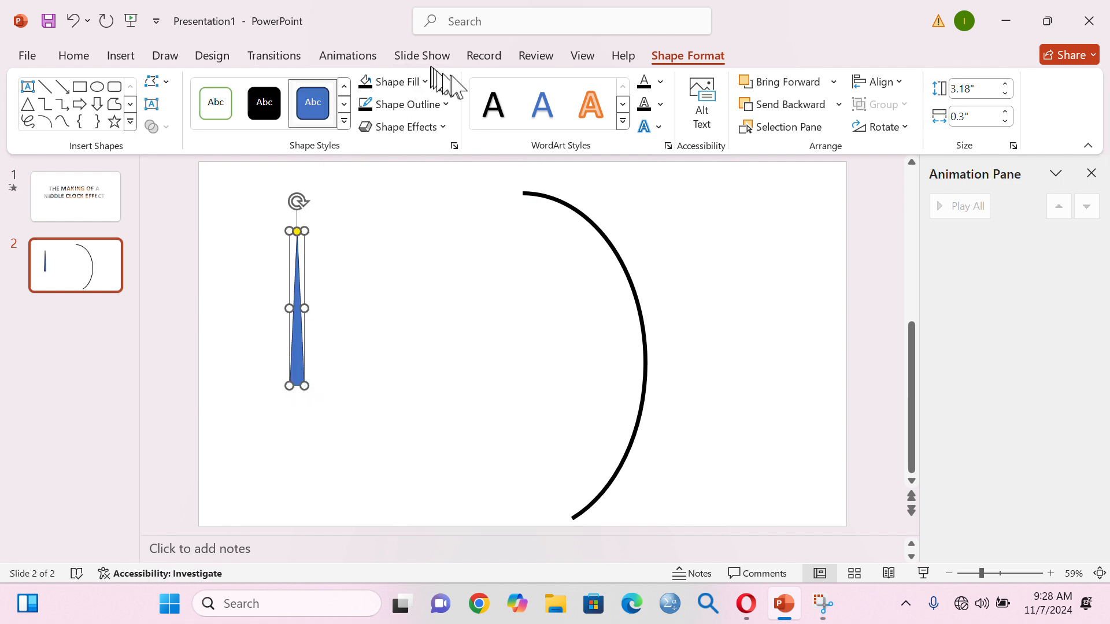
pyautogui.click(425, 83)
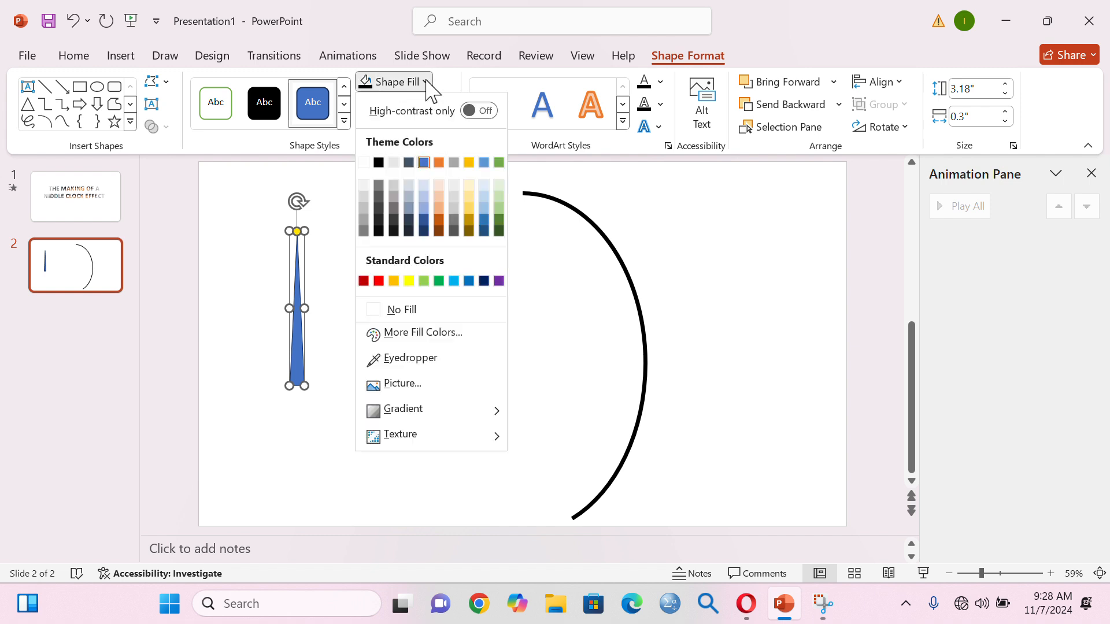
pyautogui.click(363, 282)
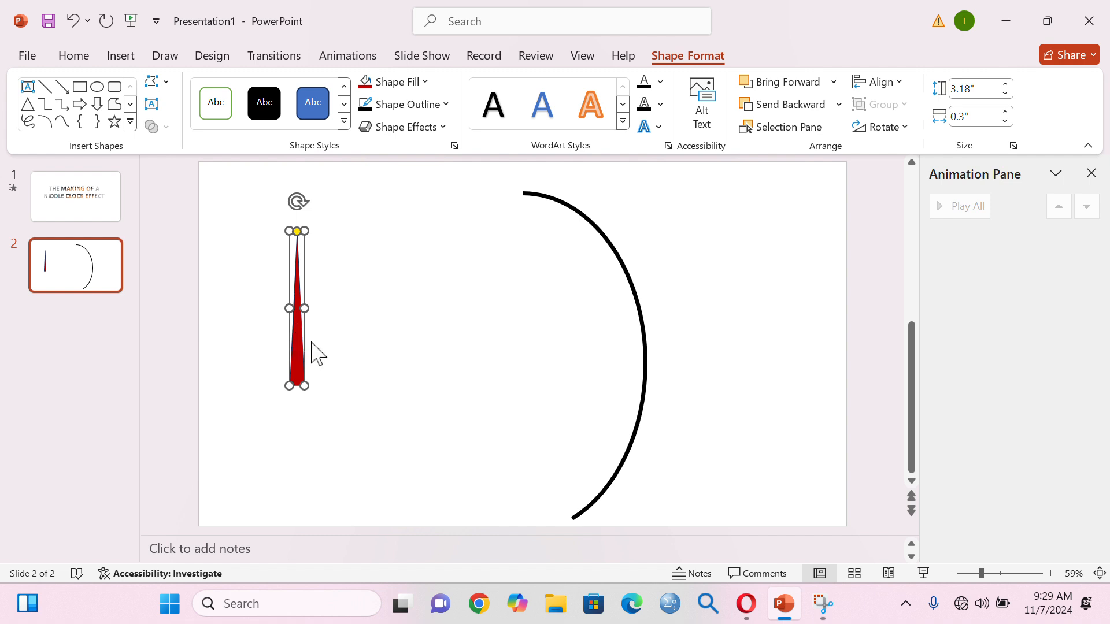
# Duplicate the red triangle, flip the copy vertically and place it base to base directly below the original
pyautogui.hotkey('ctrl', 'd')
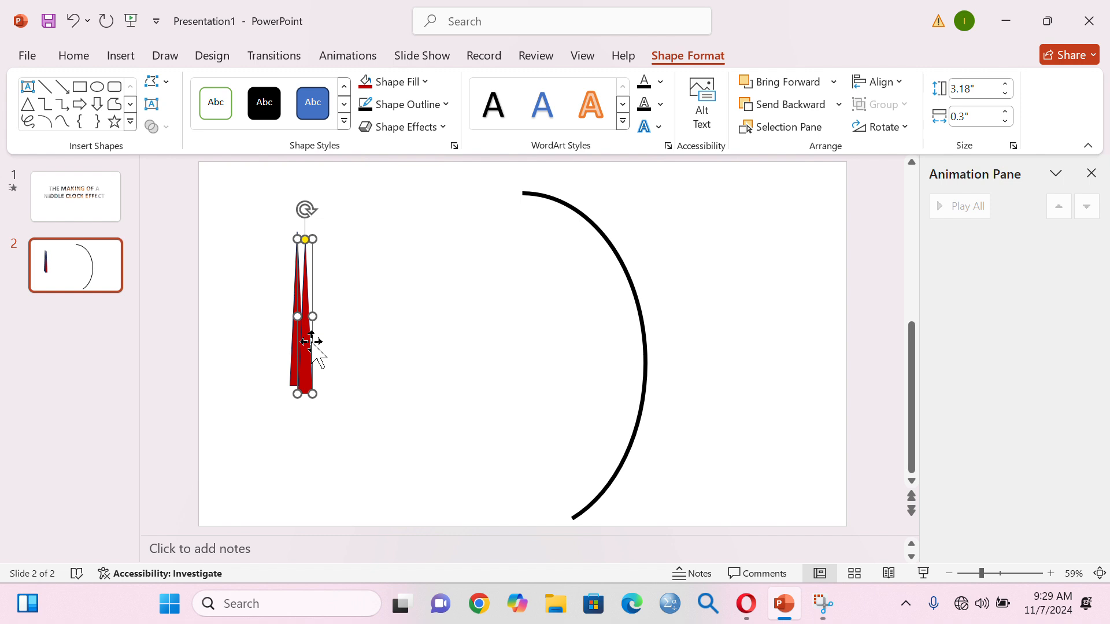
pyautogui.click(895, 128)
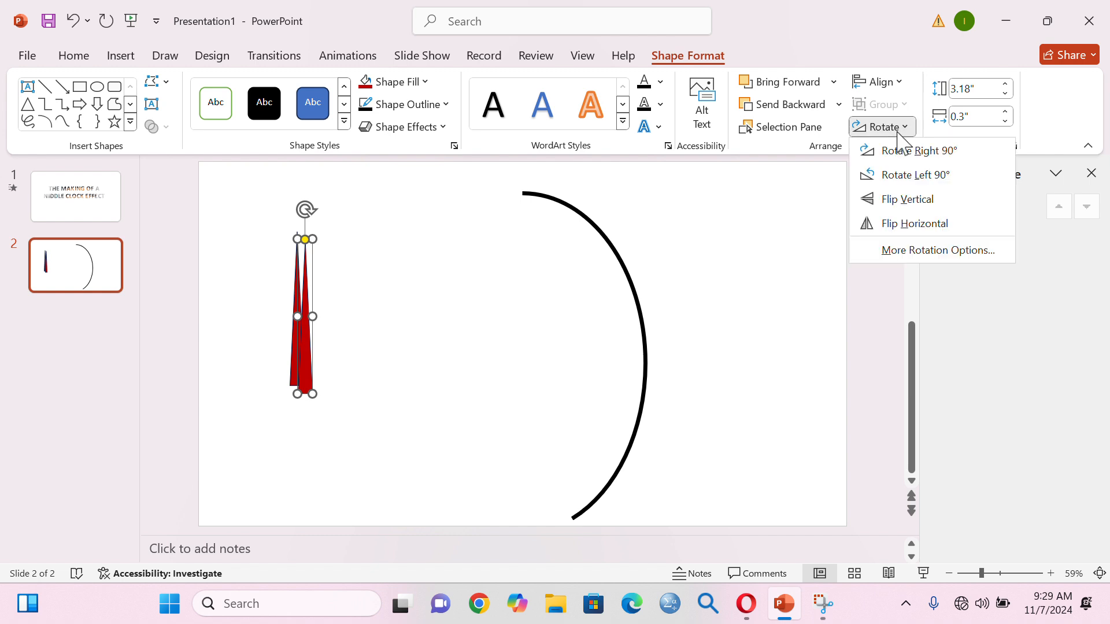
pyautogui.click(910, 202)
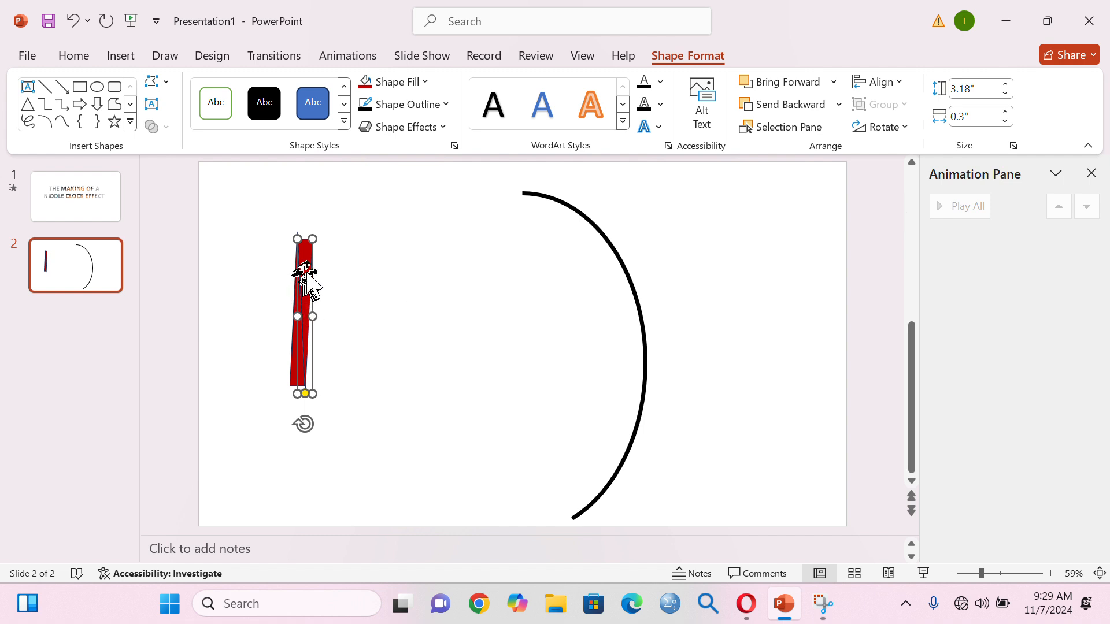
pyautogui.moveTo(307, 277); pyautogui.dragTo(299, 420)
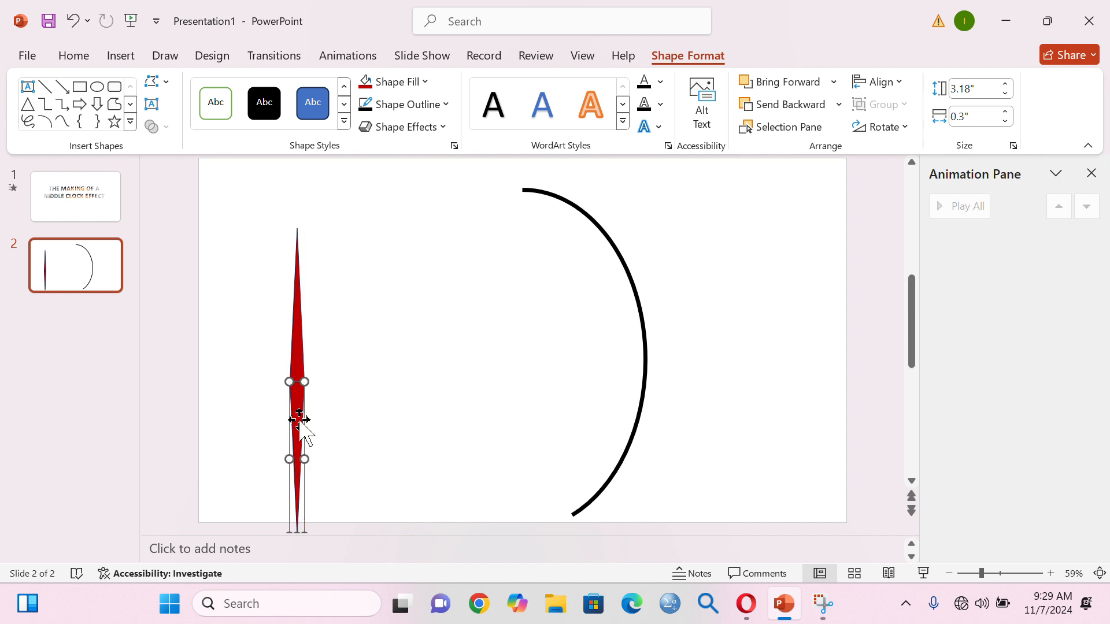
# Make the flipped lower triangle invisible with no fill and no outline, and group it with the red triangle
pyautogui.click(424, 84)
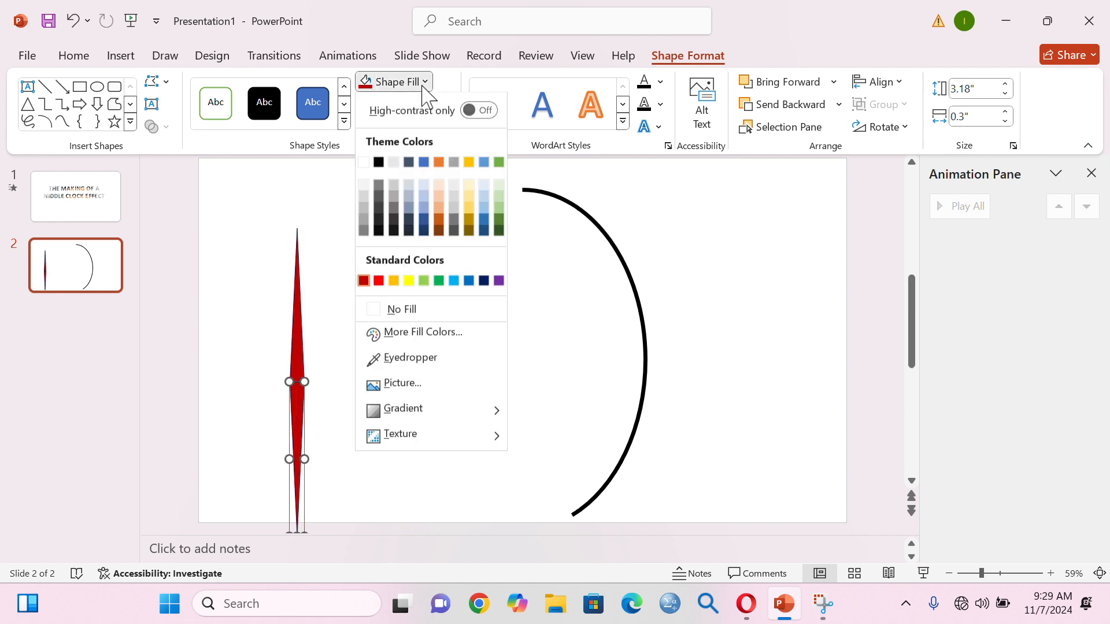
pyautogui.click(408, 311)
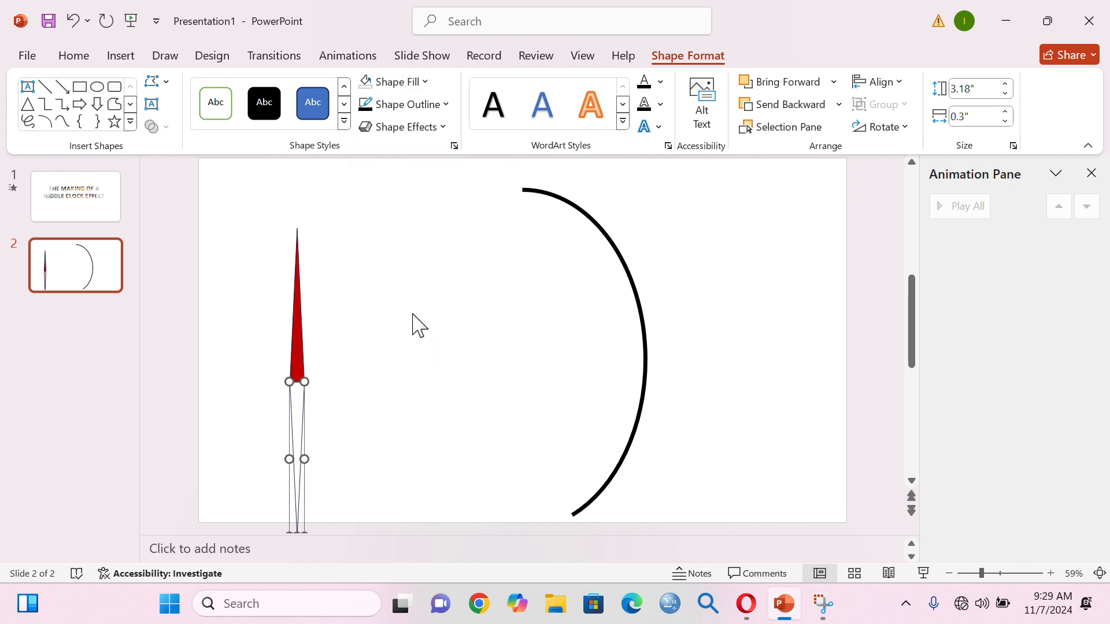
pyautogui.click(446, 105)
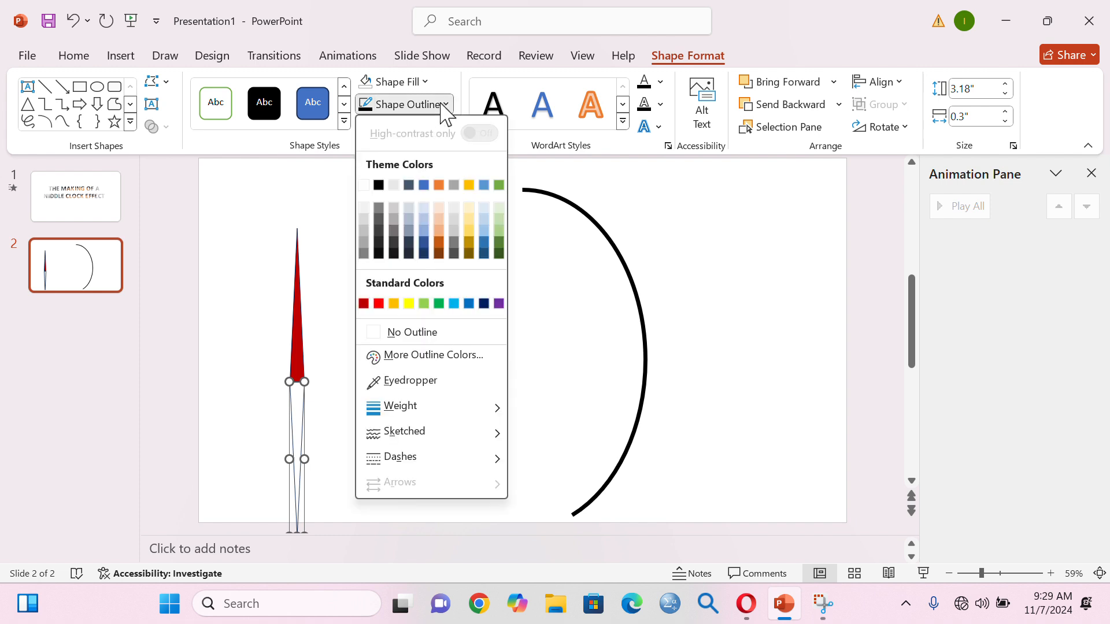
pyautogui.click(428, 334)
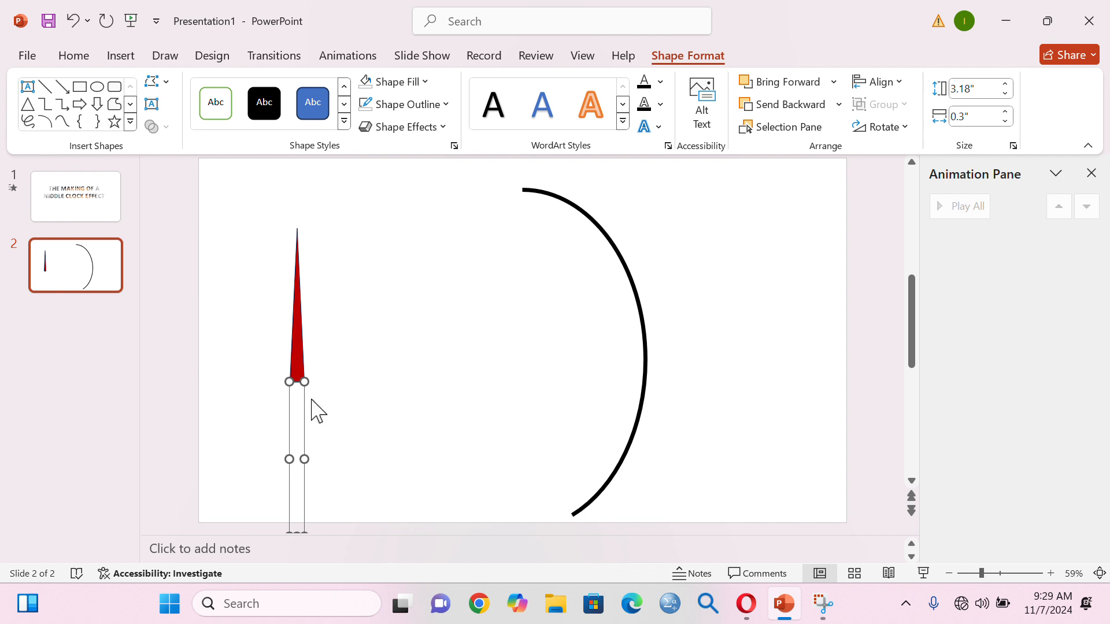
pyautogui.keyDown('shift'); pyautogui.click(302, 357); pyautogui.keyUp('shift')
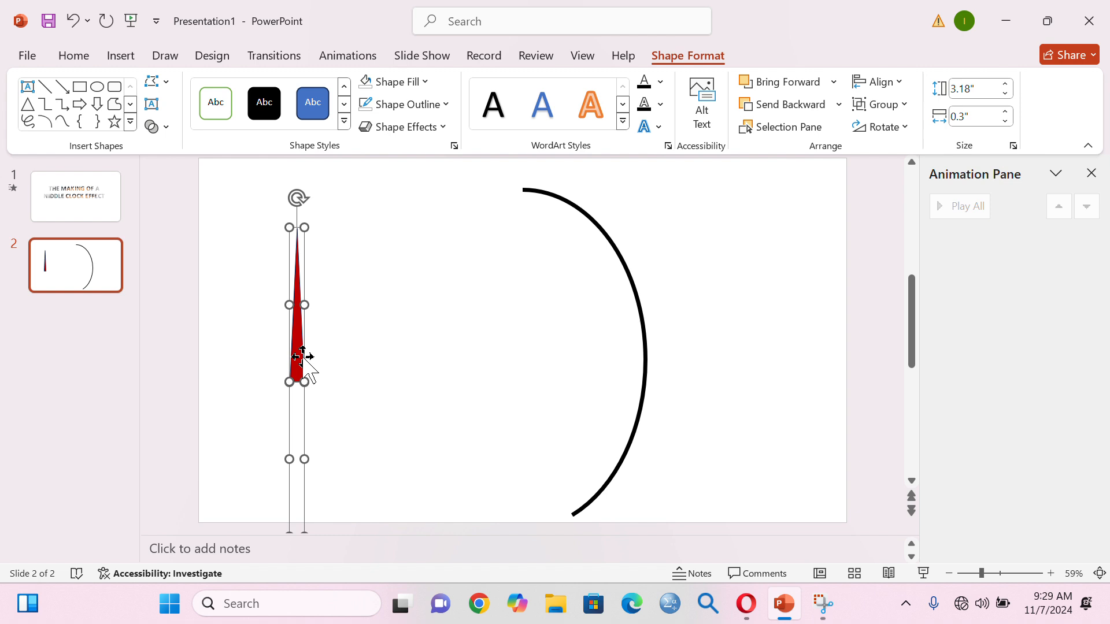
pyautogui.hotkey('ctrl', 'g')
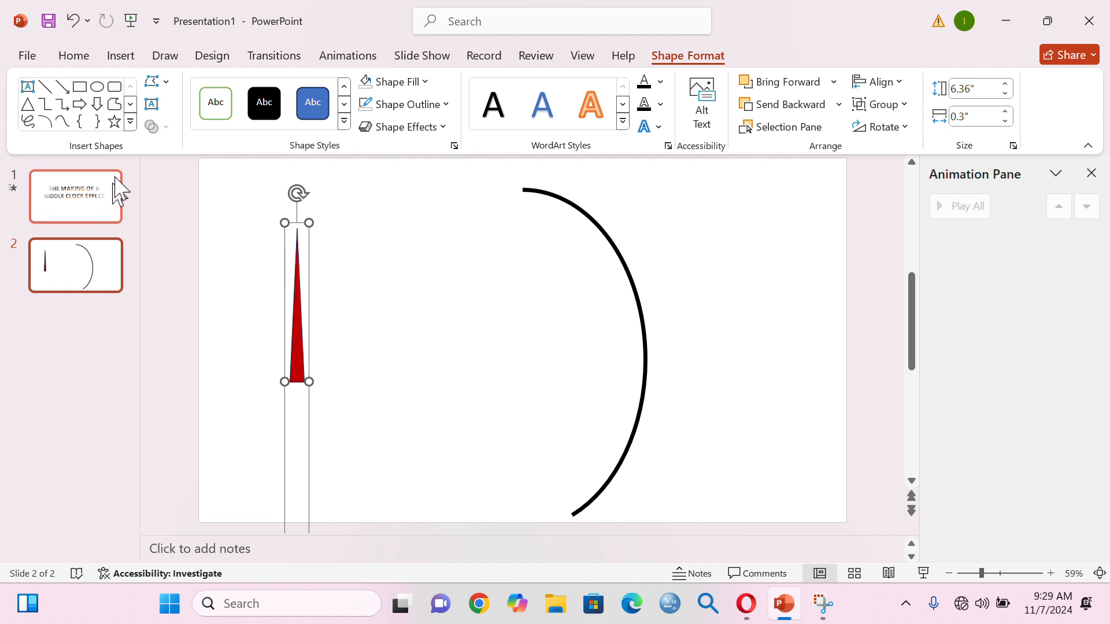
# Draw a small circle about 0.54" in diameter between the needle and the arc, and fill it black
pyautogui.click(98, 89)
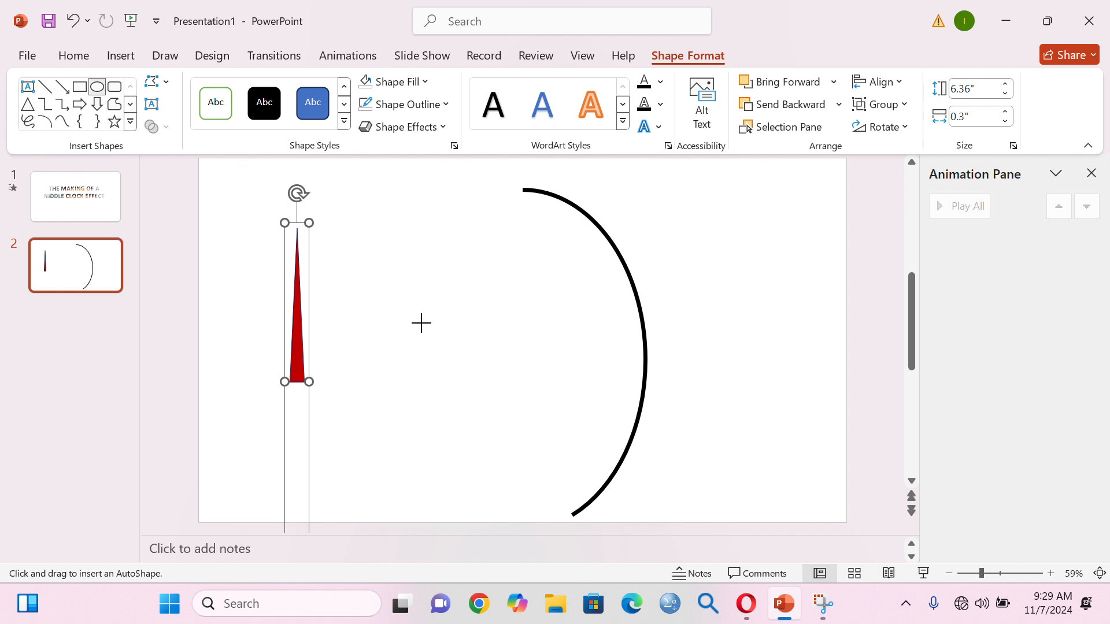
pyautogui.moveTo(431, 335); pyautogui.dragTo(447, 348)
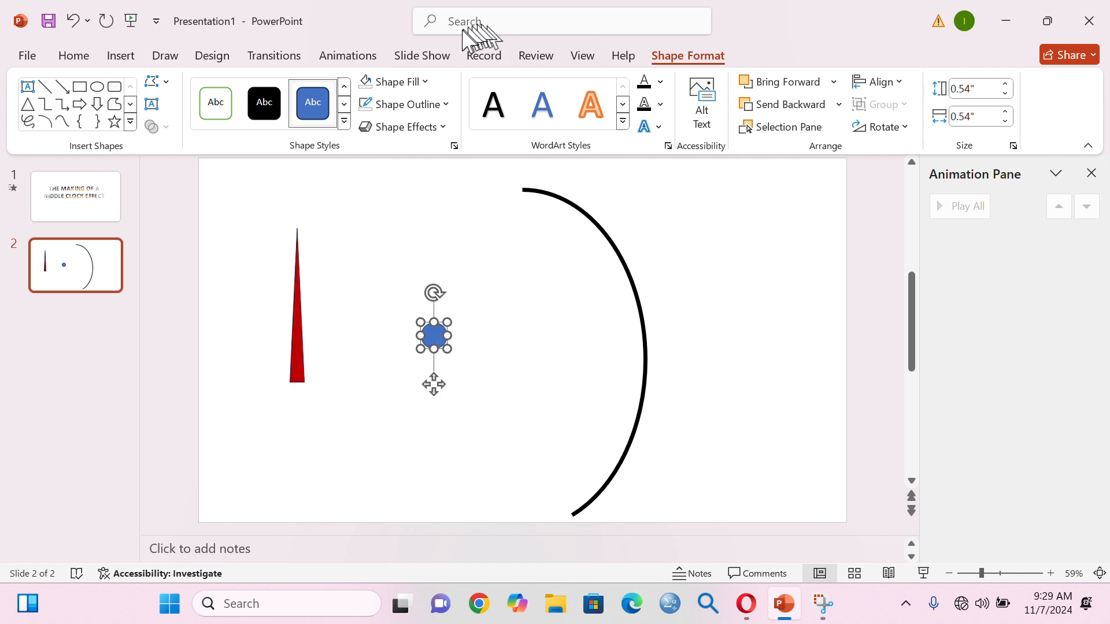
pyautogui.click(425, 82)
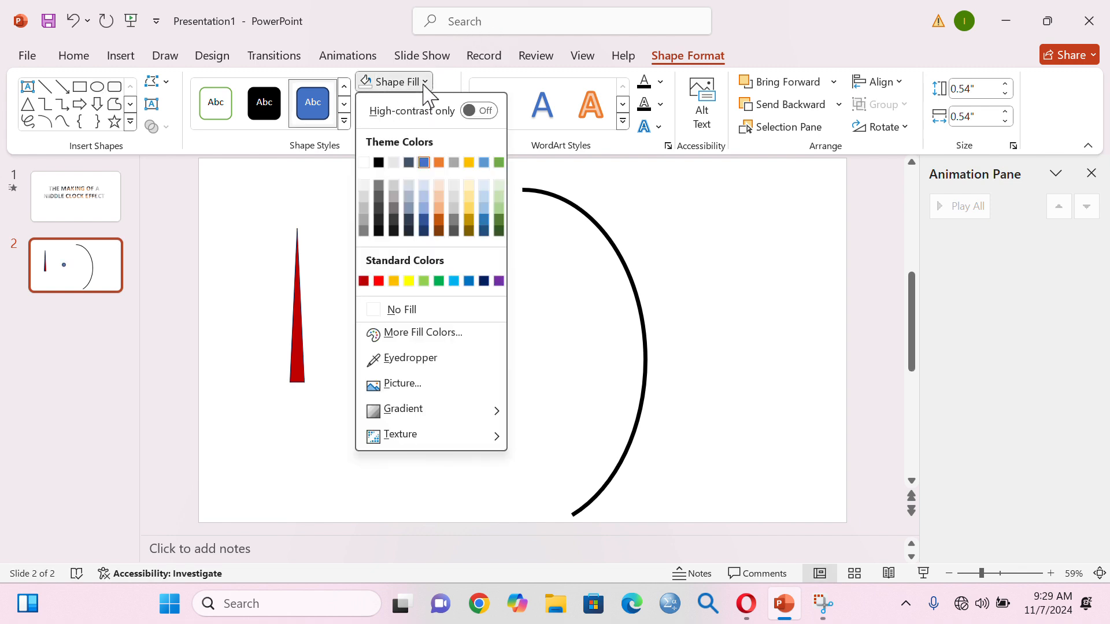
pyautogui.click(378, 163)
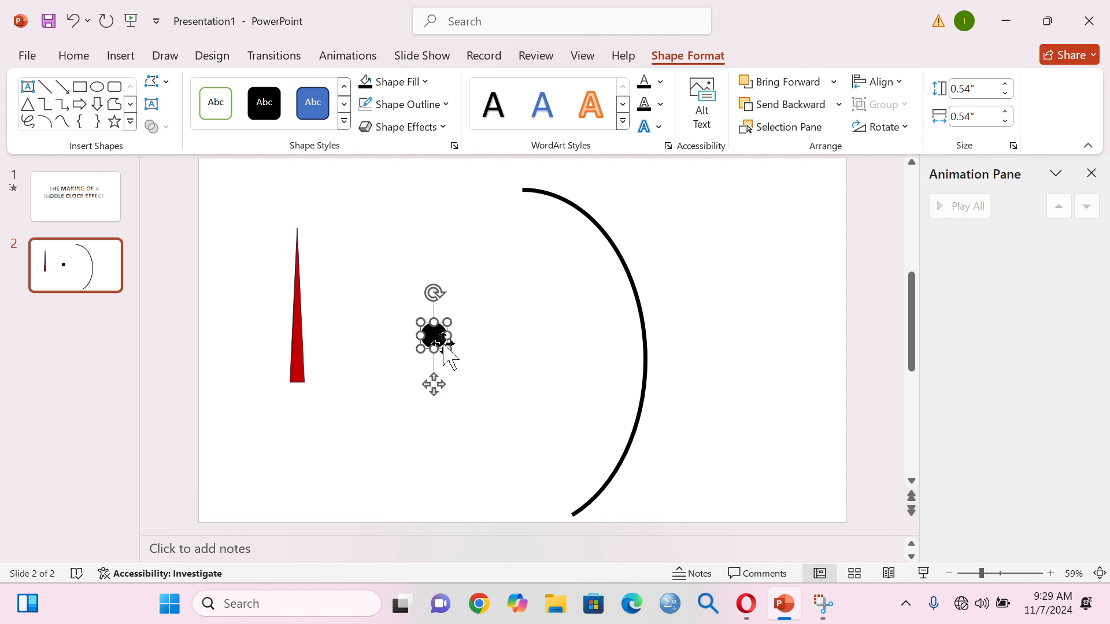
# Move the black circle onto the base of the red needle and group it with the needle
pyautogui.moveTo(438, 340); pyautogui.dragTo(300, 391)
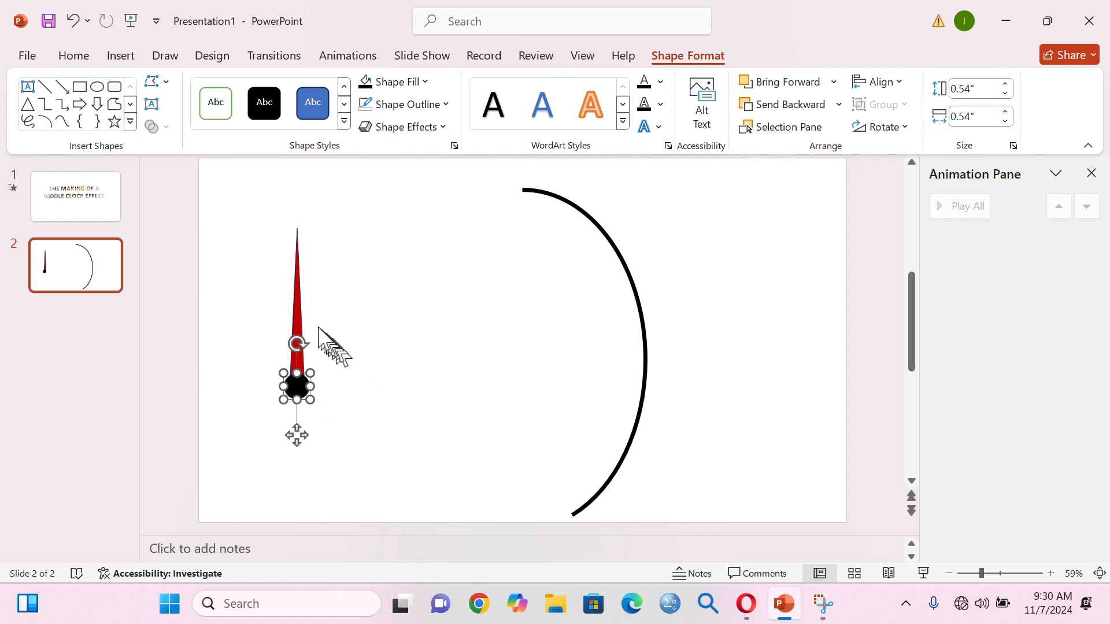
pyautogui.keyDown('shift'); pyautogui.click(301, 303); pyautogui.keyUp('shift')
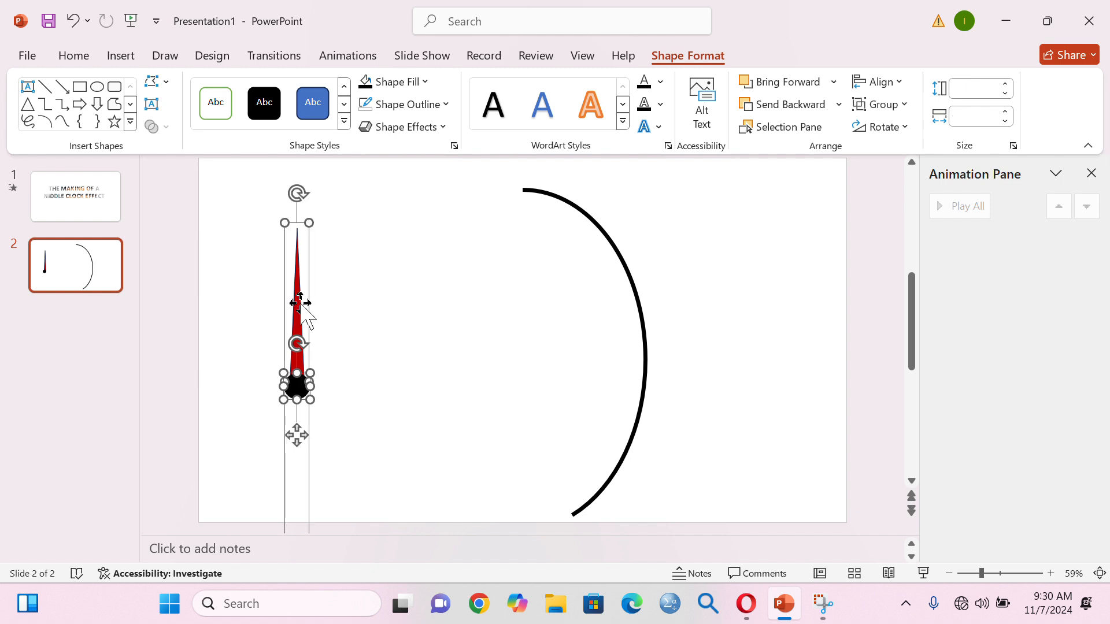
pyautogui.hotkey('ctrl', 'g')
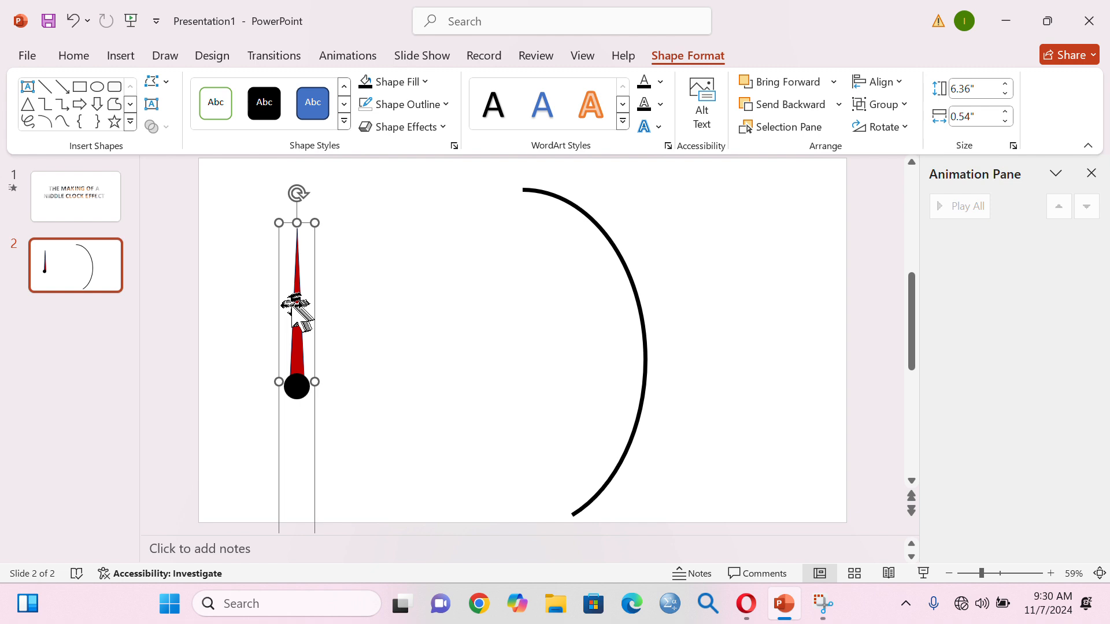
# Move the grouped needle and hub into the open area inside the arc, with the hub slightly below mid-height
pyautogui.moveTo(291, 303); pyautogui.dragTo(392, 309)
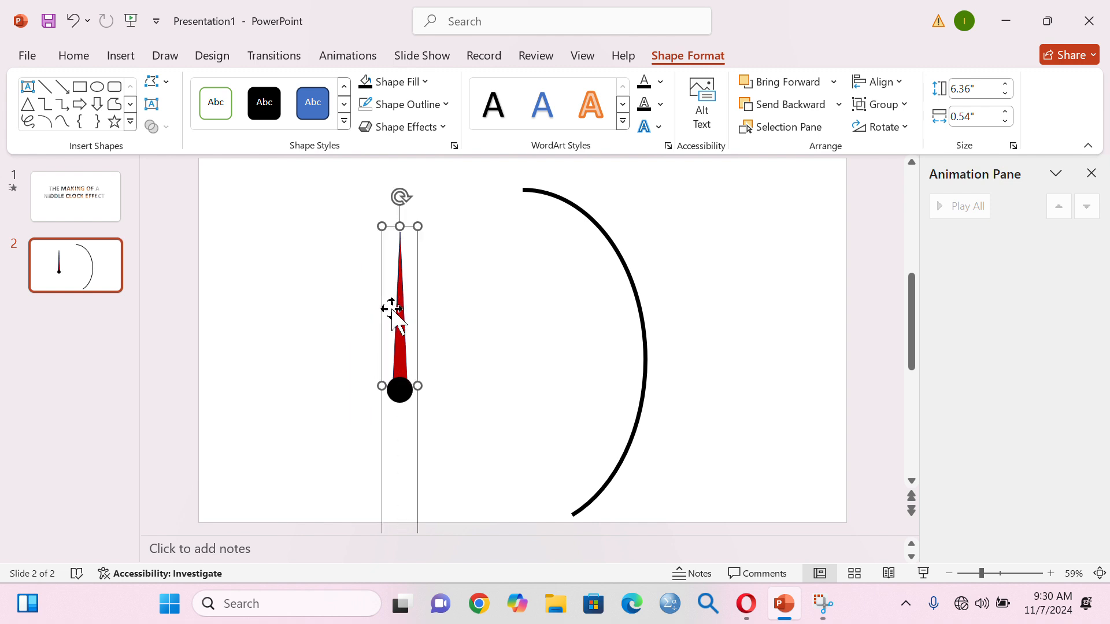
pyautogui.moveTo(392, 309); pyautogui.dragTo(642, 230)
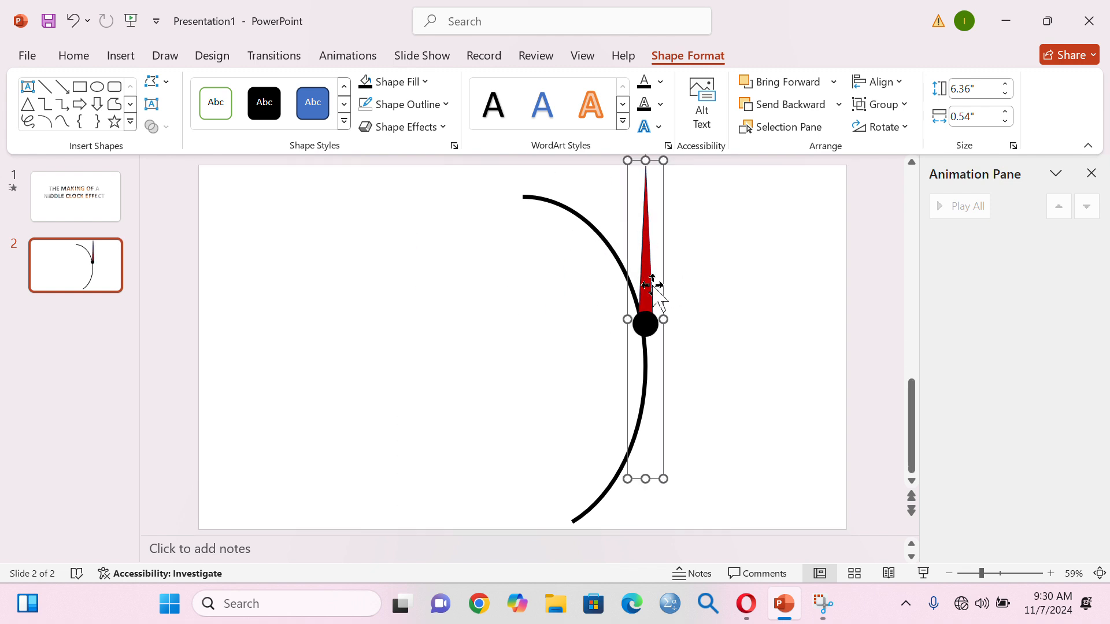
pyautogui.moveTo(650, 285); pyautogui.dragTo(456, 361)
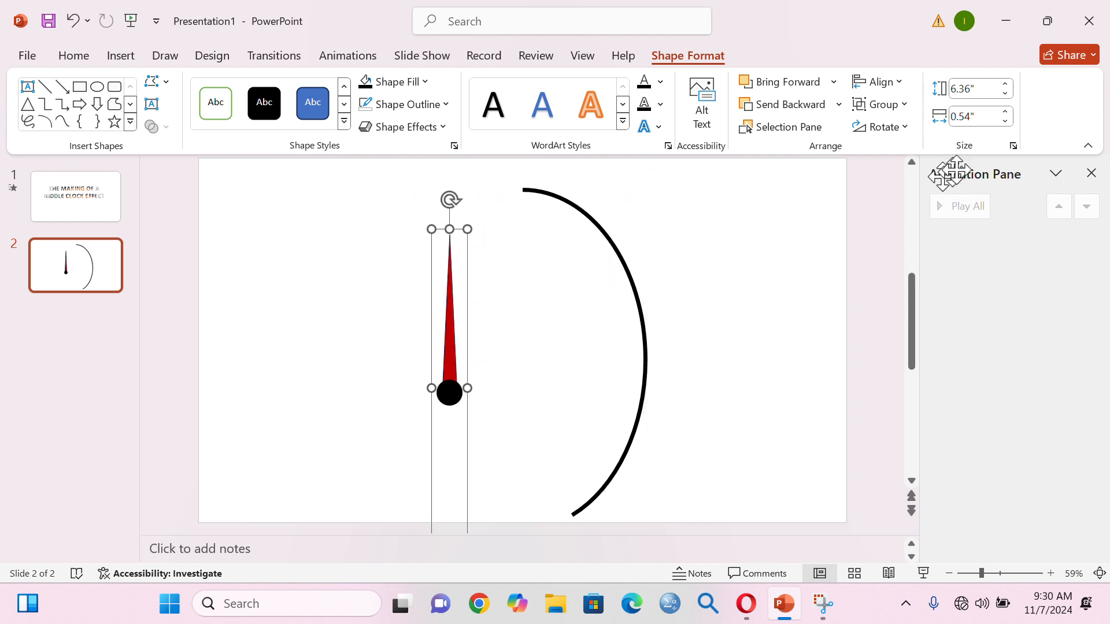
# Set the needle group's rotation to 30°
pyautogui.click(1013, 145)
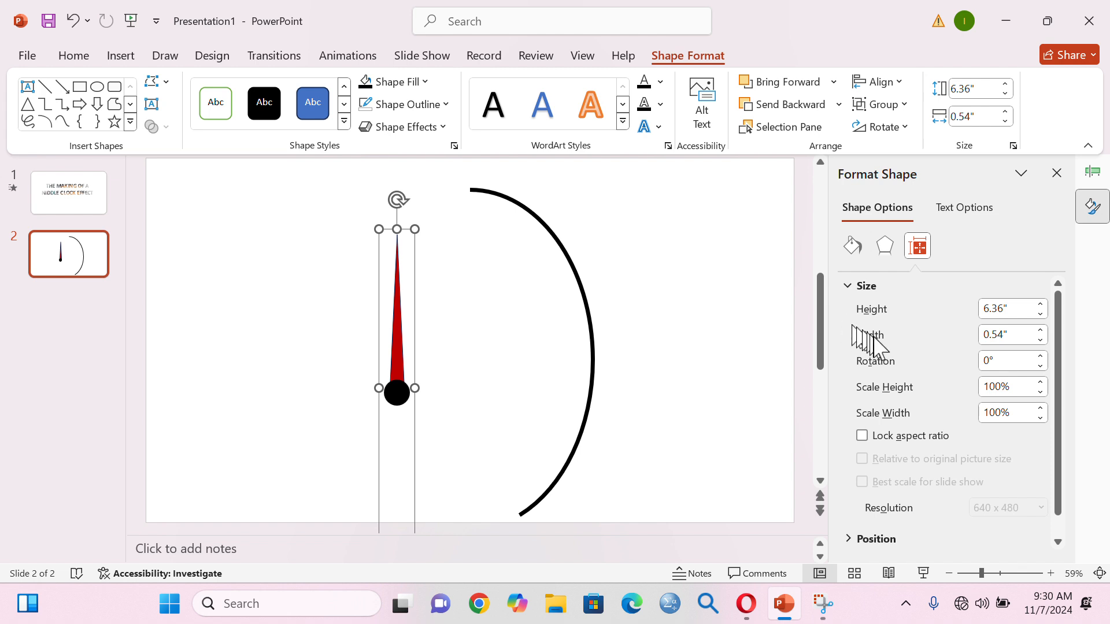
pyautogui.click(995, 361)
pyautogui.write('3')
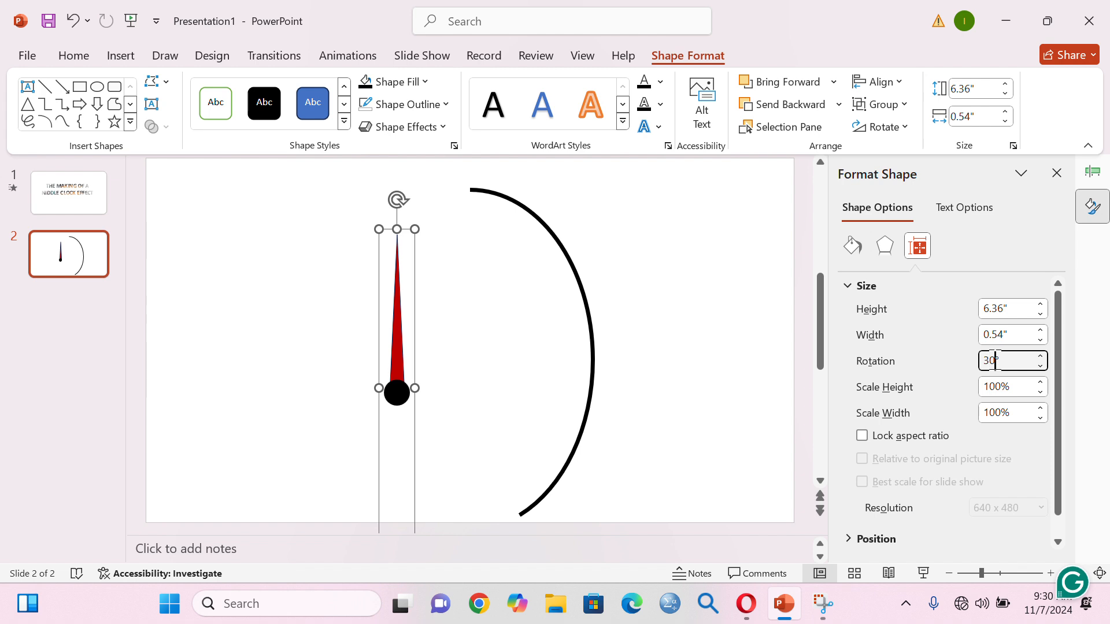
pyautogui.press('Return')
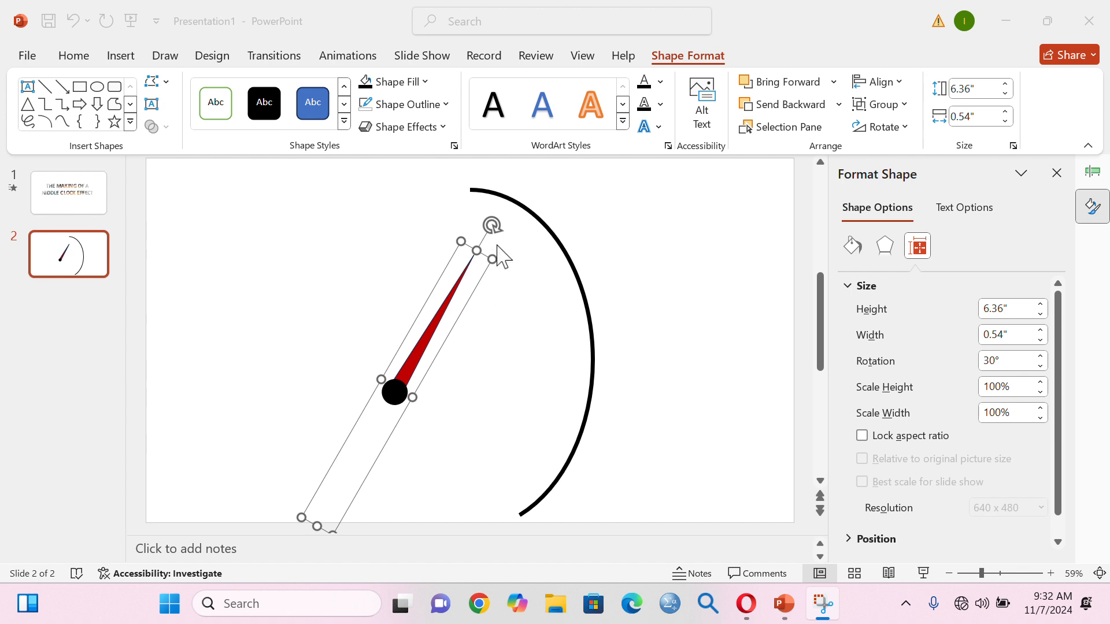
# Draw a circle about 0.76" in diameter between the needle and the arc, and fill it dark red
pyautogui.click(117, 62)
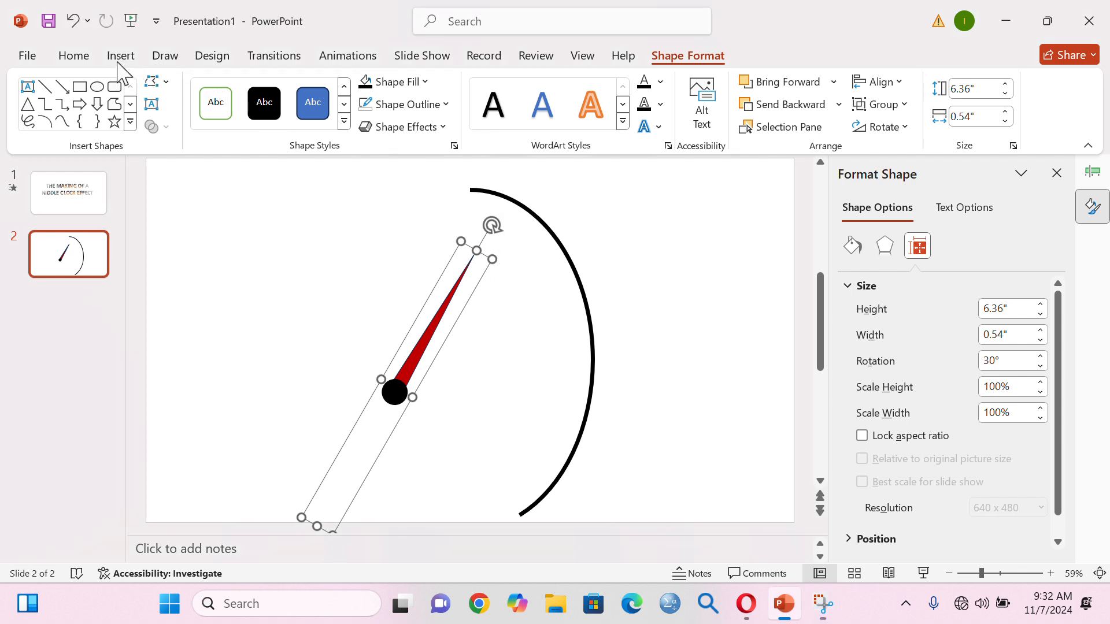
pyautogui.click(97, 86)
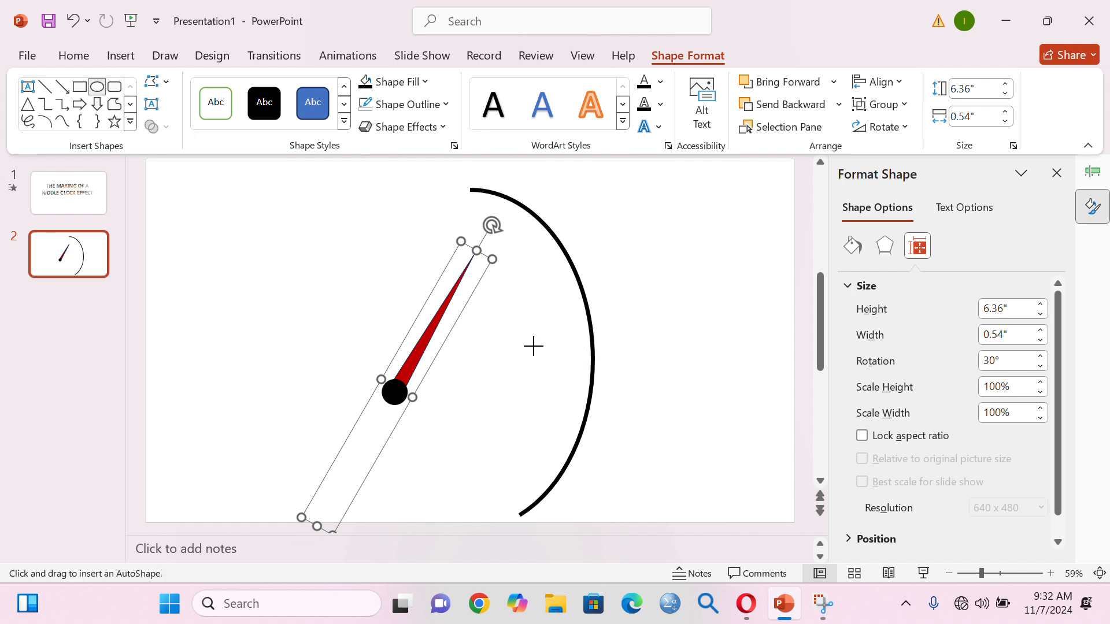
pyautogui.moveTo(534, 347); pyautogui.dragTo(565, 385)
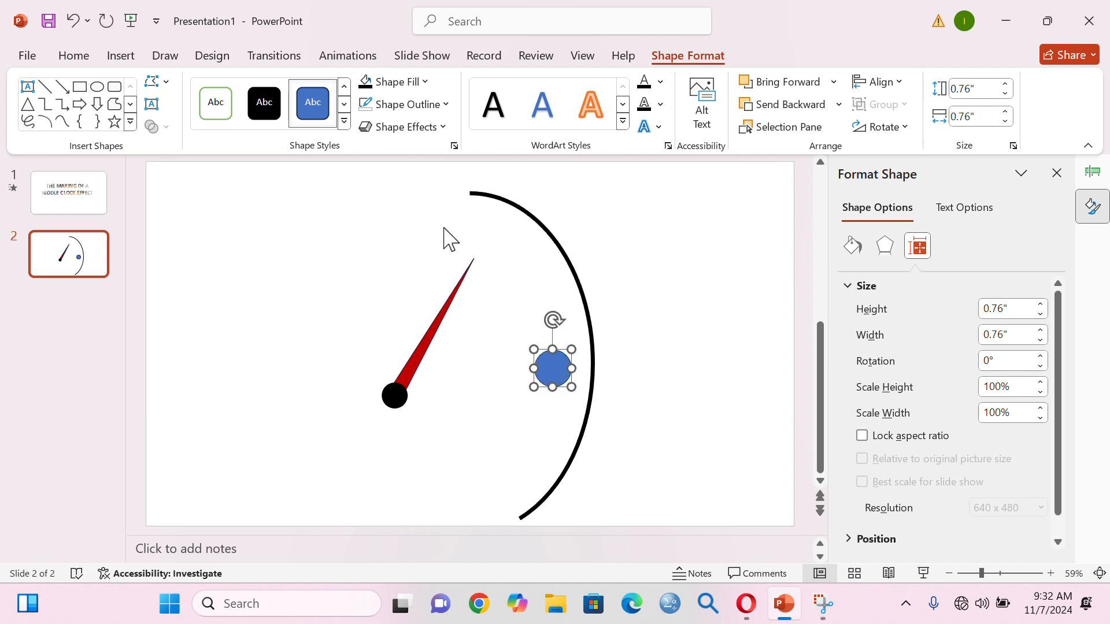
pyautogui.click(425, 84)
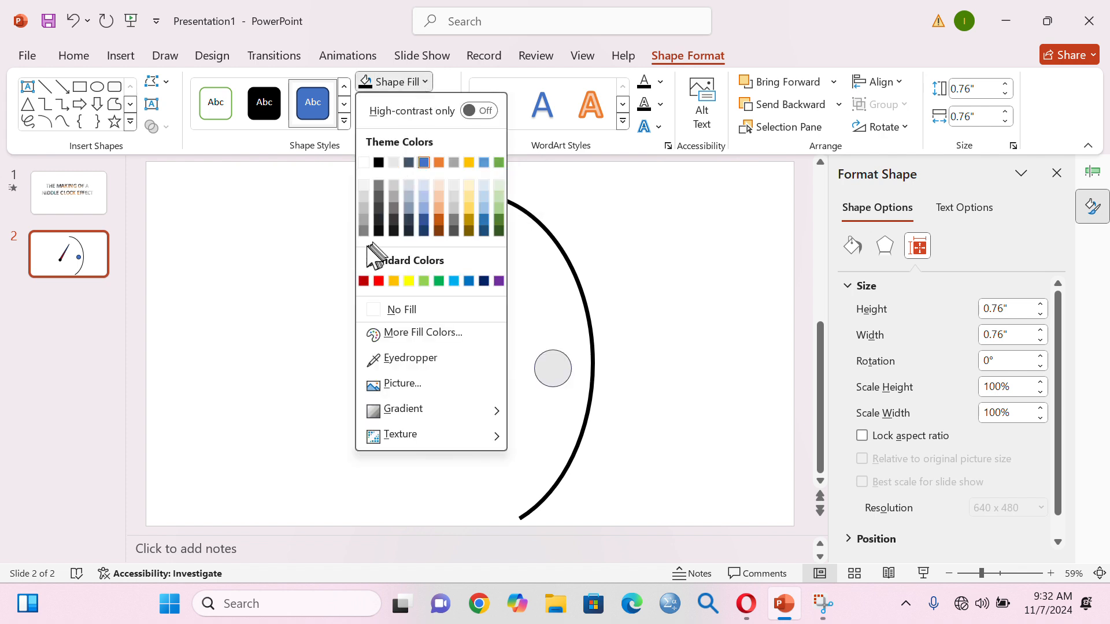
pyautogui.click(363, 282)
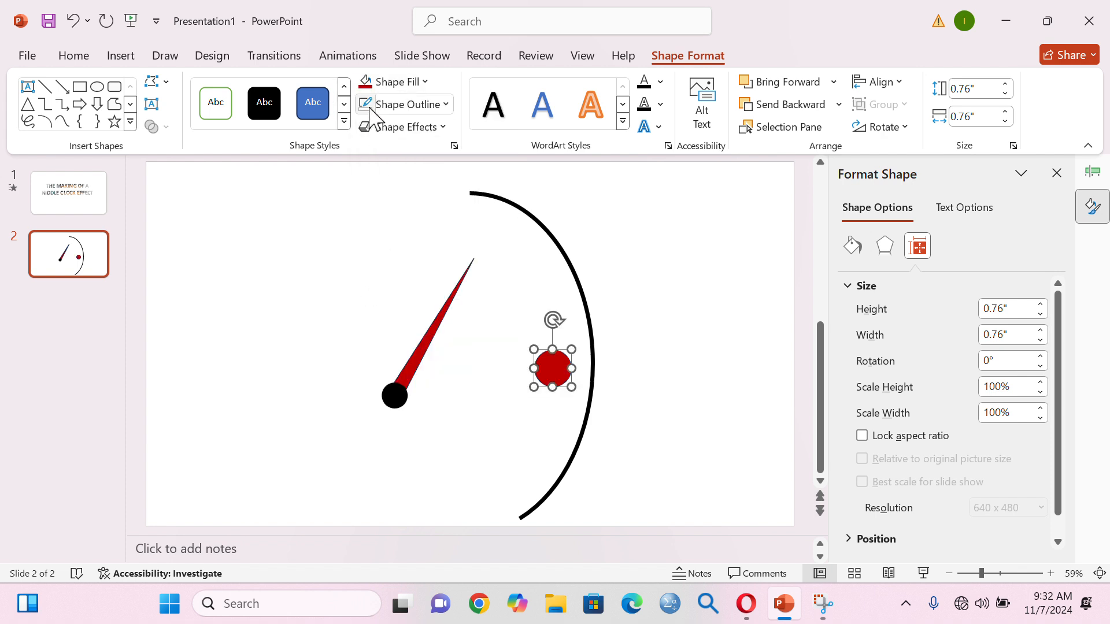
# Apply the first bevel preset to the dark red circle
pyautogui.click(426, 128)
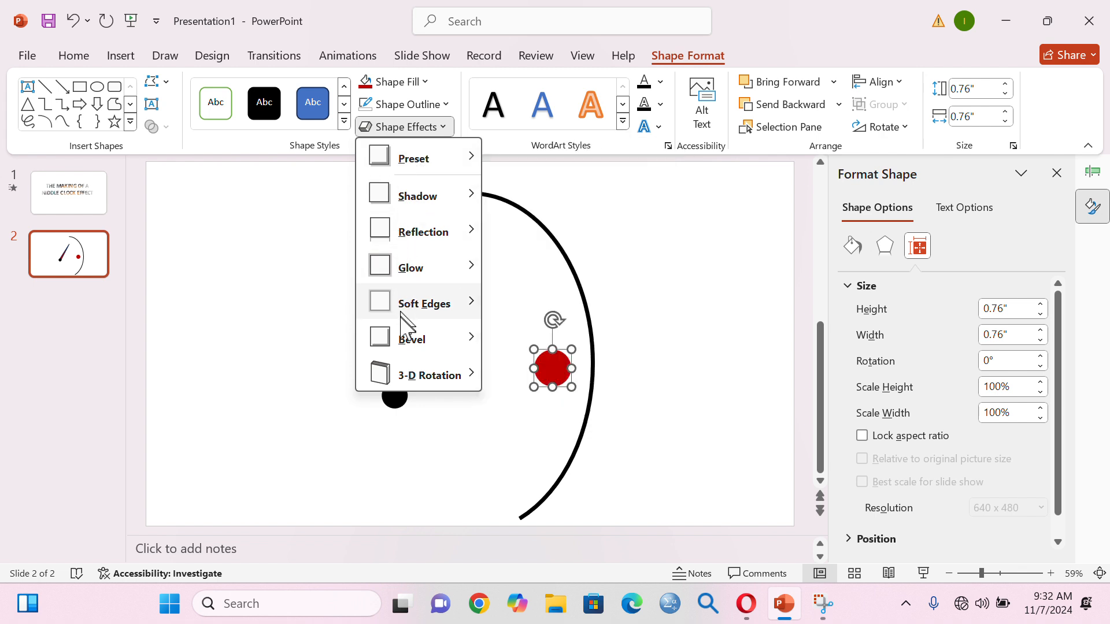
pyautogui.moveTo(411, 339)
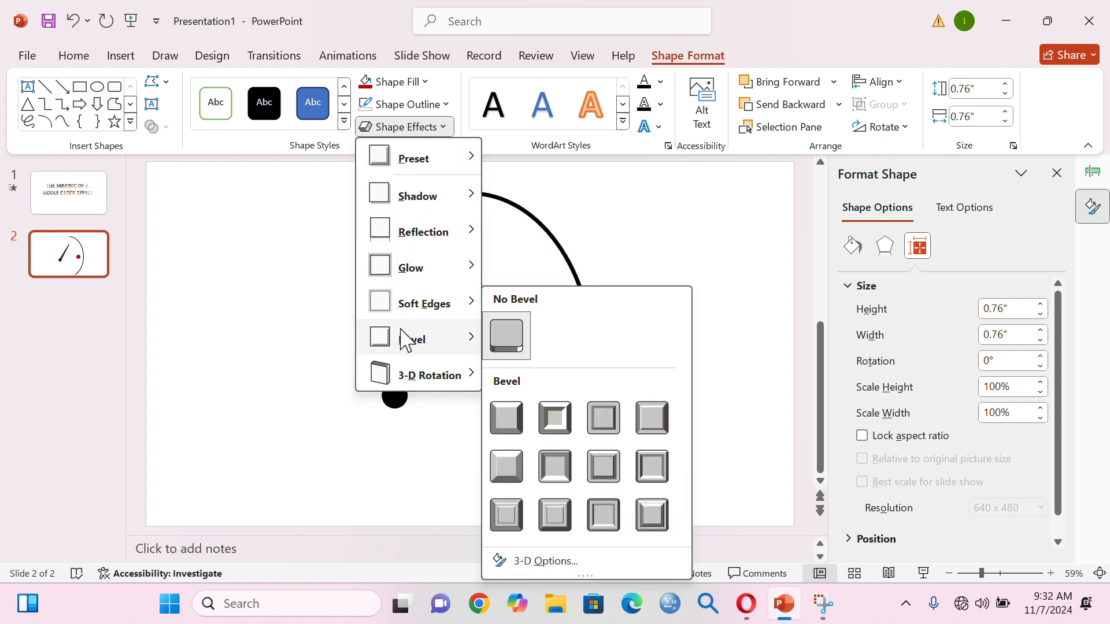
pyautogui.click(501, 419)
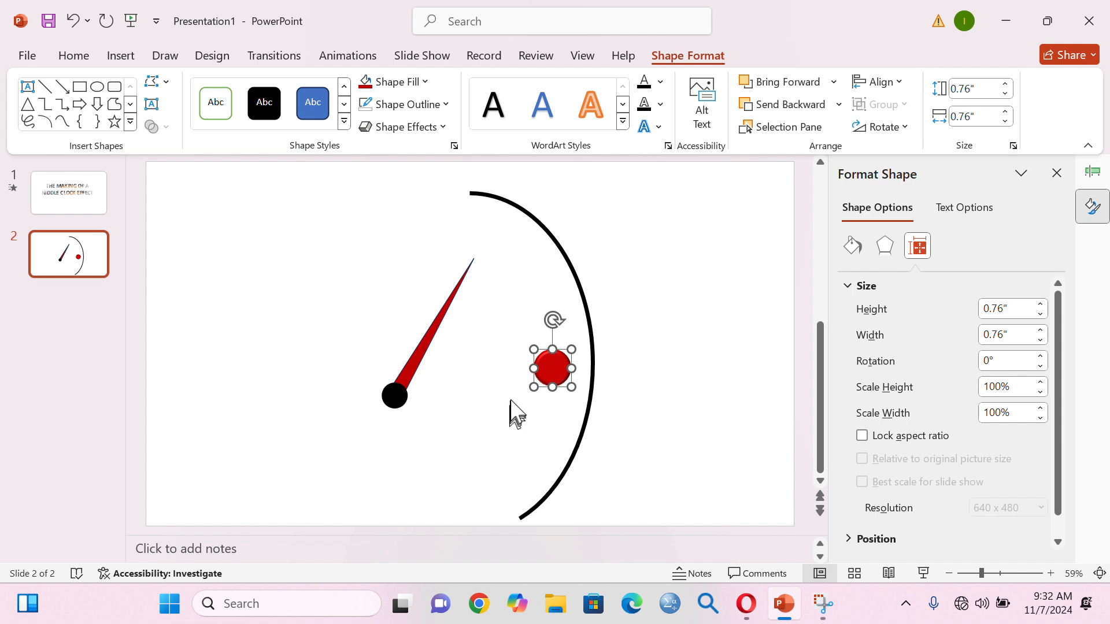
# Label the dark red circle with an enlarged, bold 1 and move it onto the arc near its upper end
pyautogui.write('1')
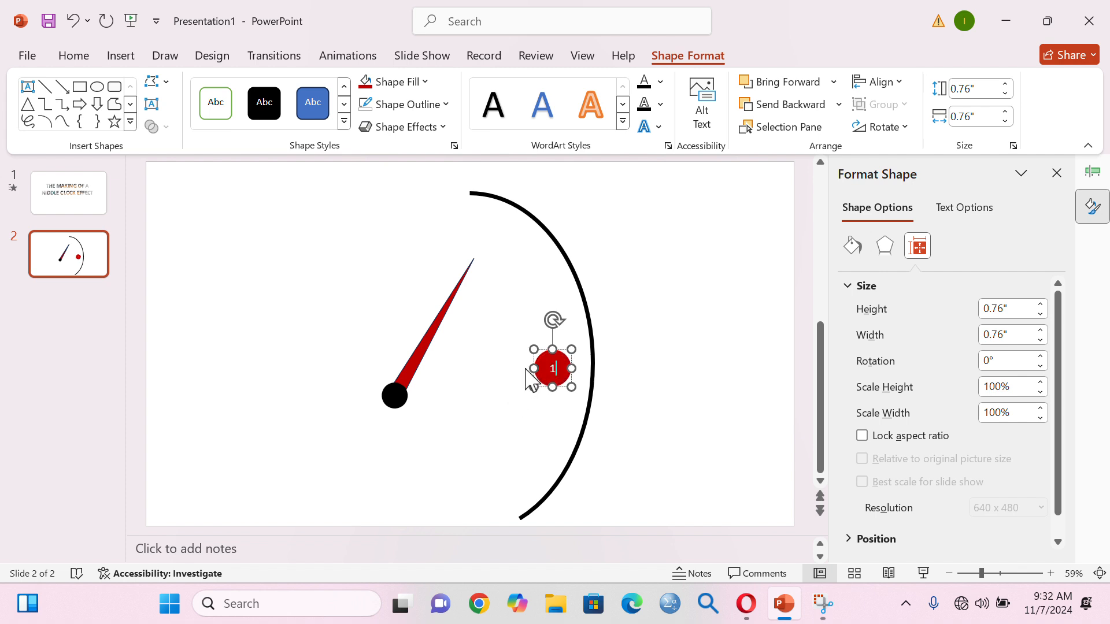
pyautogui.hotkey('ctrl', 'a')
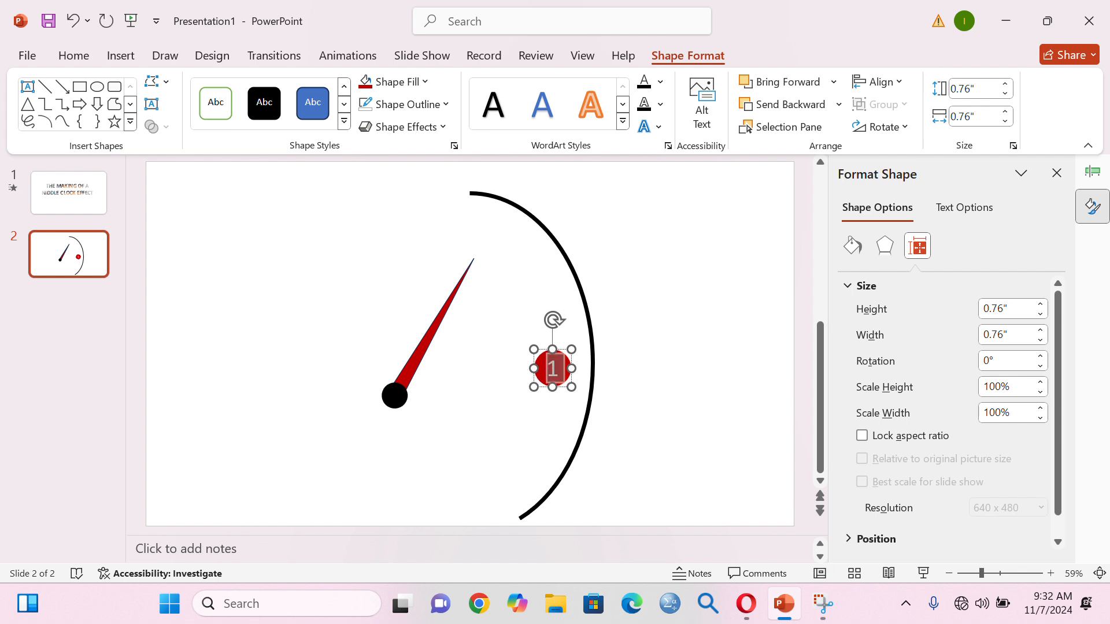
pyautogui.click(471, 433)
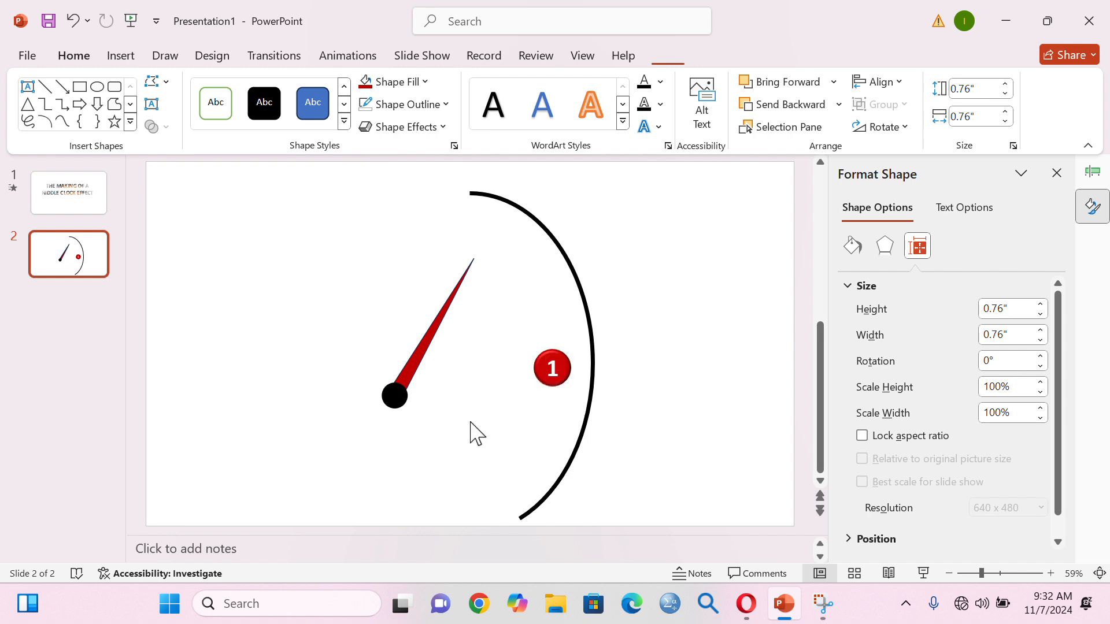
pyautogui.click(553, 367)
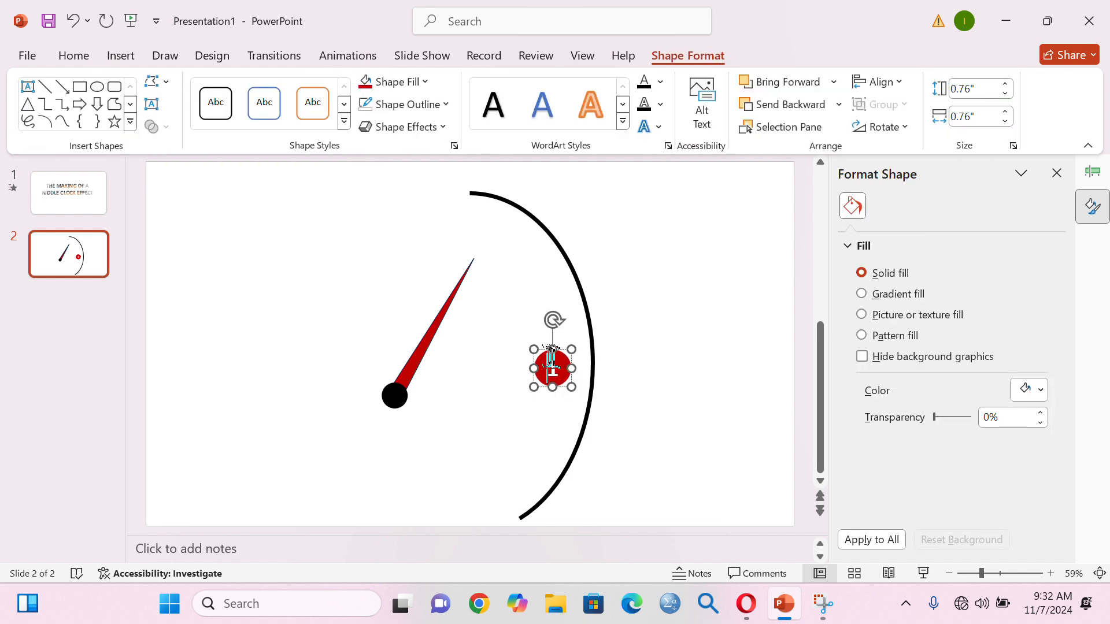
pyautogui.moveTo(540, 354); pyautogui.dragTo(504, 188)
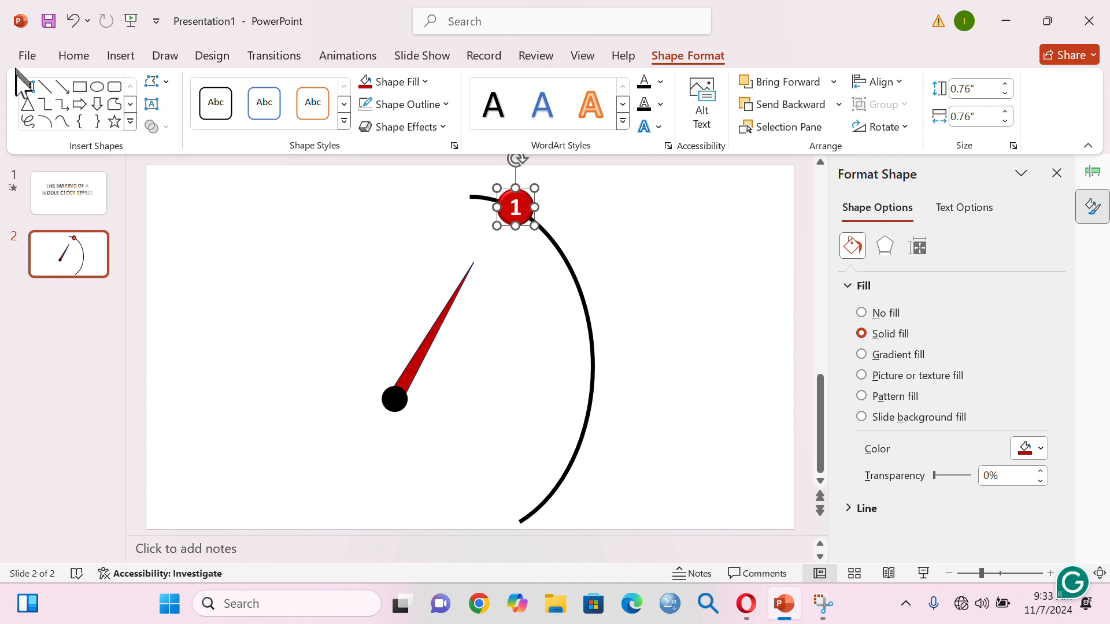
# Add a text box beside the numbered circle, outside the arc, reading "YOUNG @ 20"
pyautogui.click(25, 88)
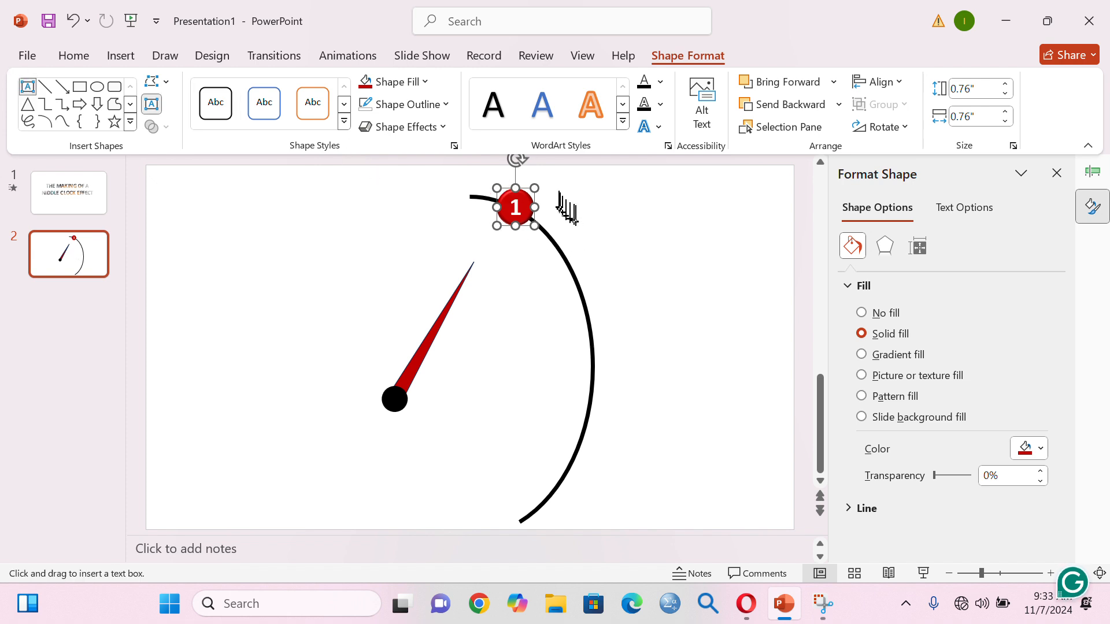
pyautogui.moveTo(557, 200); pyautogui.dragTo(754, 225)
pyautogui.write('BE')
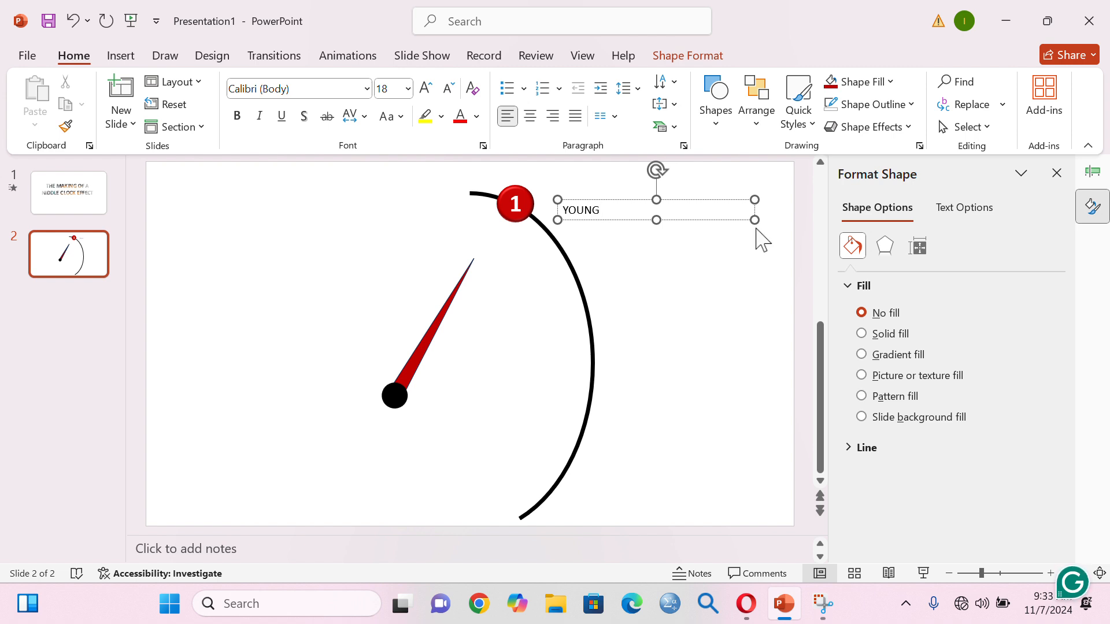
pyautogui.write('@ 20')
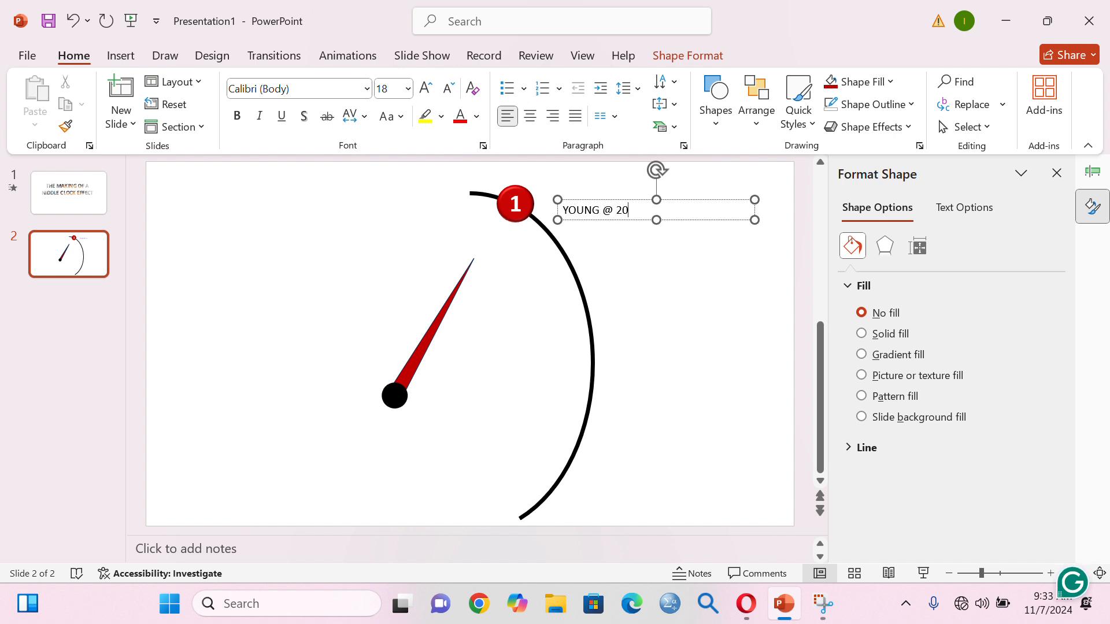
# Centre the "YOUNG @ 20" text, enlarge it to 36 pt and make it bold
pyautogui.hotkey('ctrl', 'e')
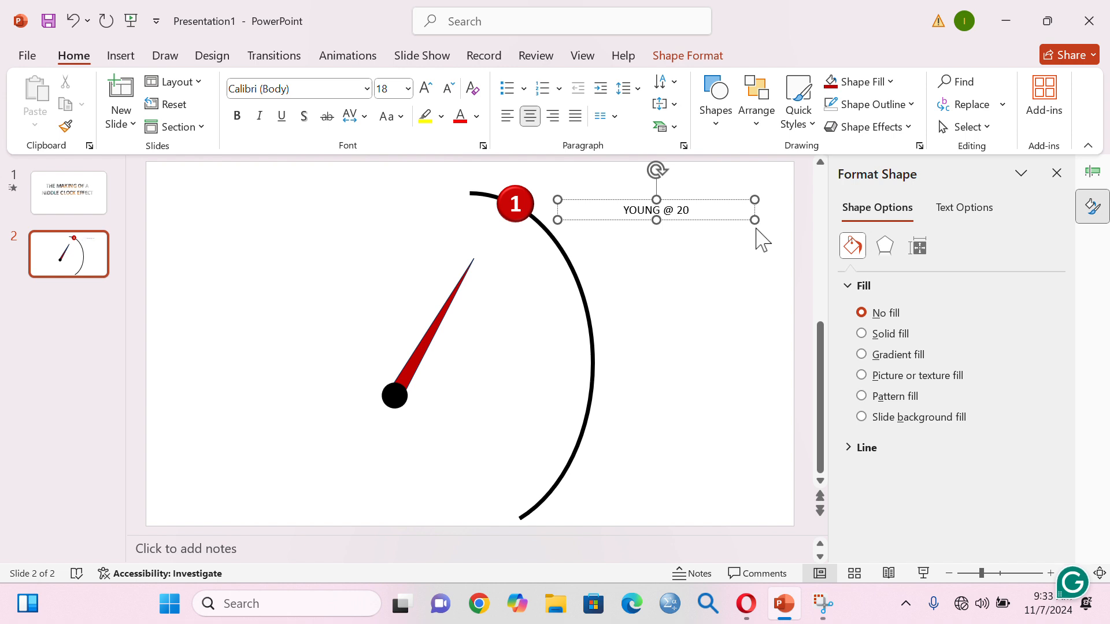
pyautogui.hotkey('ctrl', 'a')
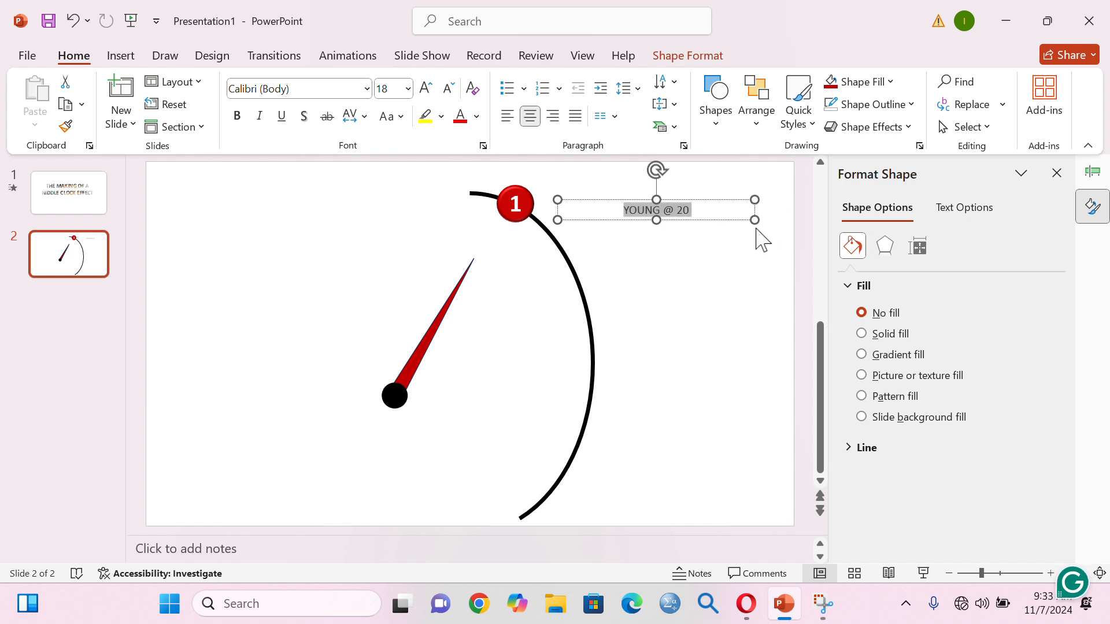
pyautogui.hotkey('ctrl', 'shift', '.')
pyautogui.hotkey('ctrl', 'shift', '.')
pyautogui.hotkey('ctrl', 'shift', '.')
pyautogui.hotkey('ctrl', 'shift', '.')
pyautogui.hotkey('ctrl', 'shift', '.')
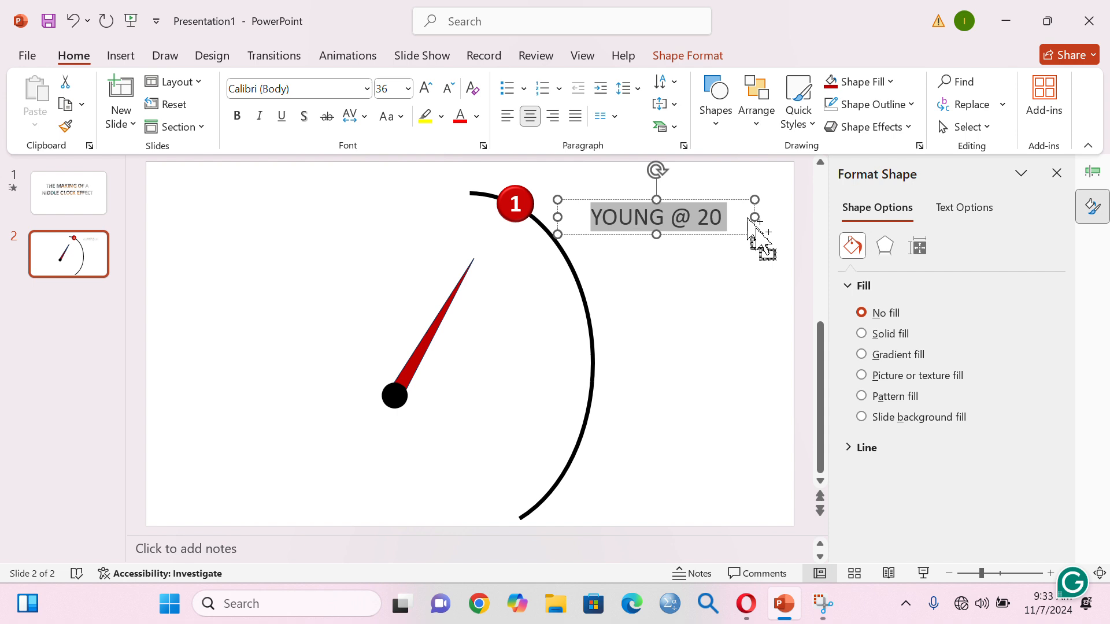
pyautogui.hotkey('ctrl', 'b')
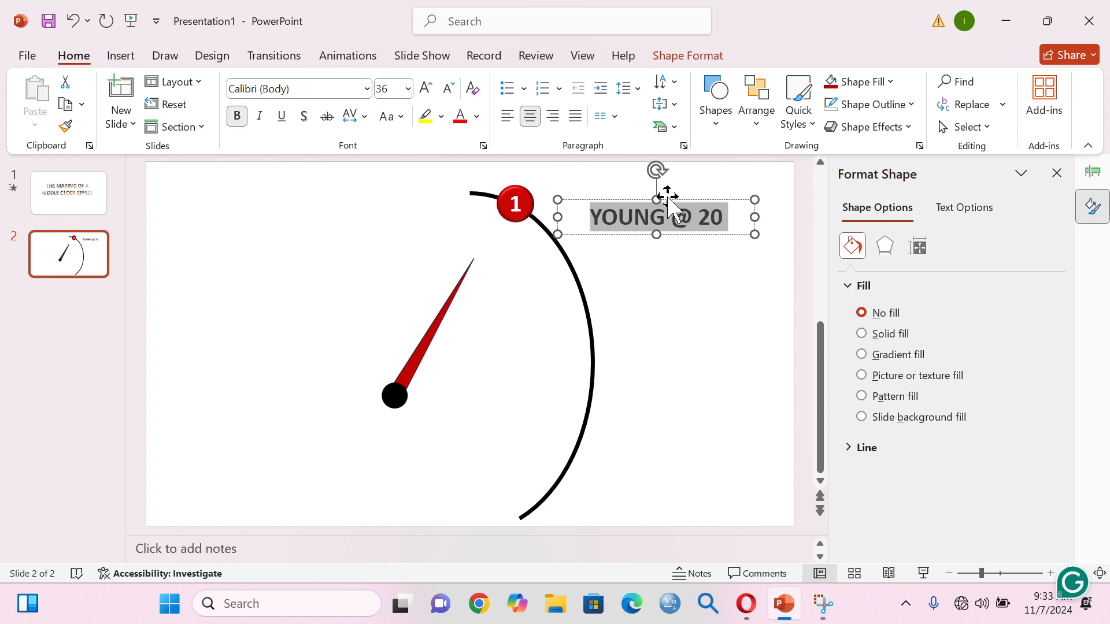
# Move the "YOUNG @ 20" text box up beside the numbered circle and narrow it so it clears the circle
pyautogui.click(686, 199)
pyautogui.moveTo(686, 199); pyautogui.dragTo(646, 175)
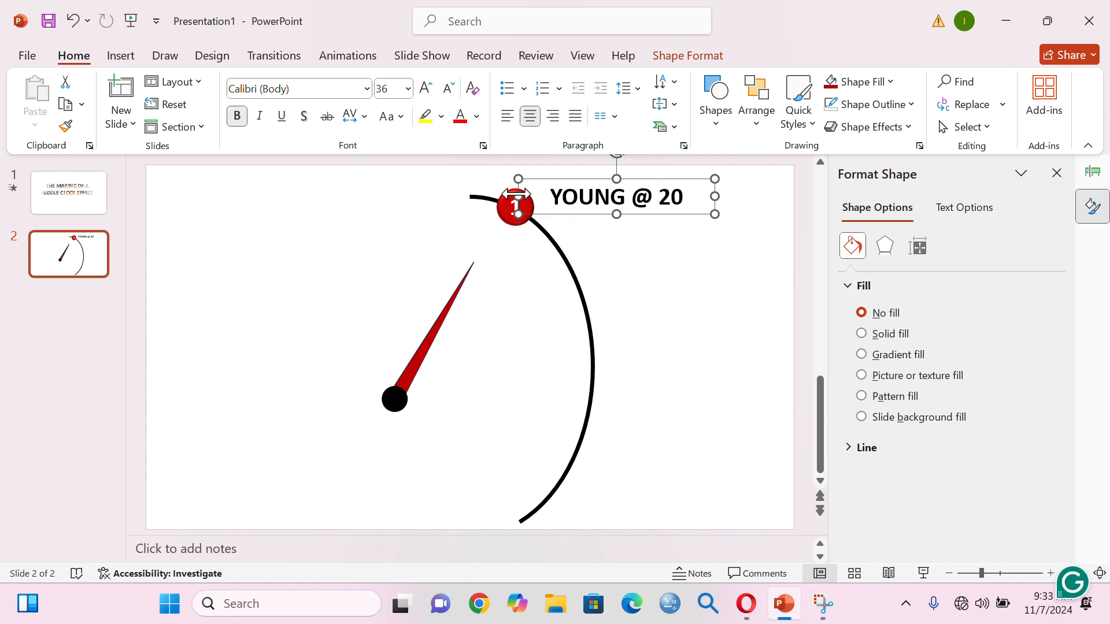
pyautogui.moveTo(517, 196); pyautogui.dragTo(544, 179)
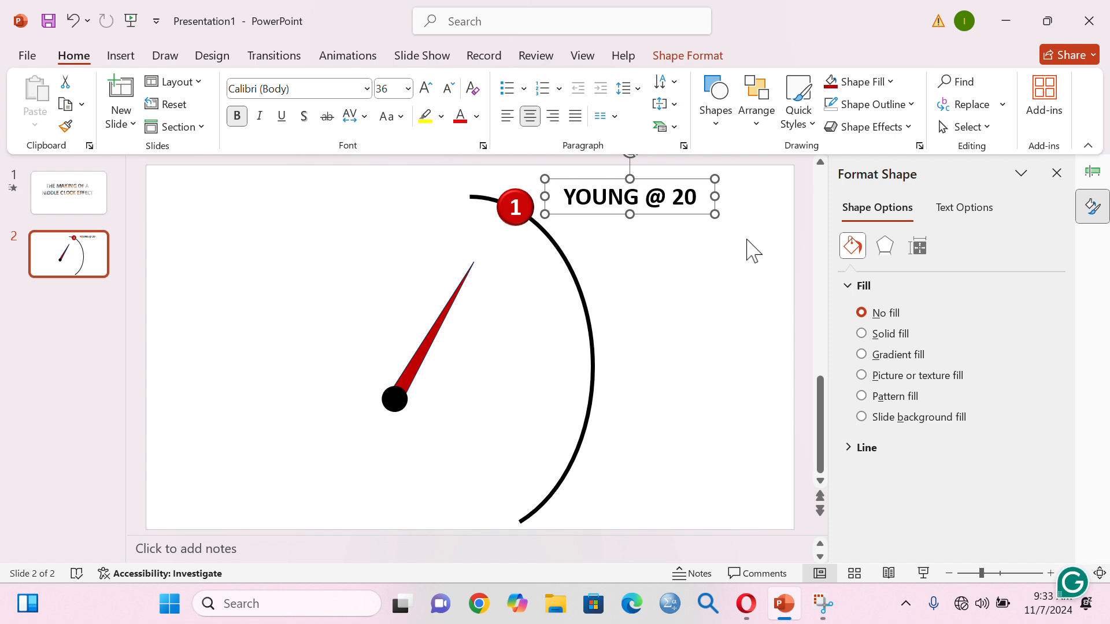
# Apply a Wipe entrance animation to the grouped needle and hub
pyautogui.click(423, 354)
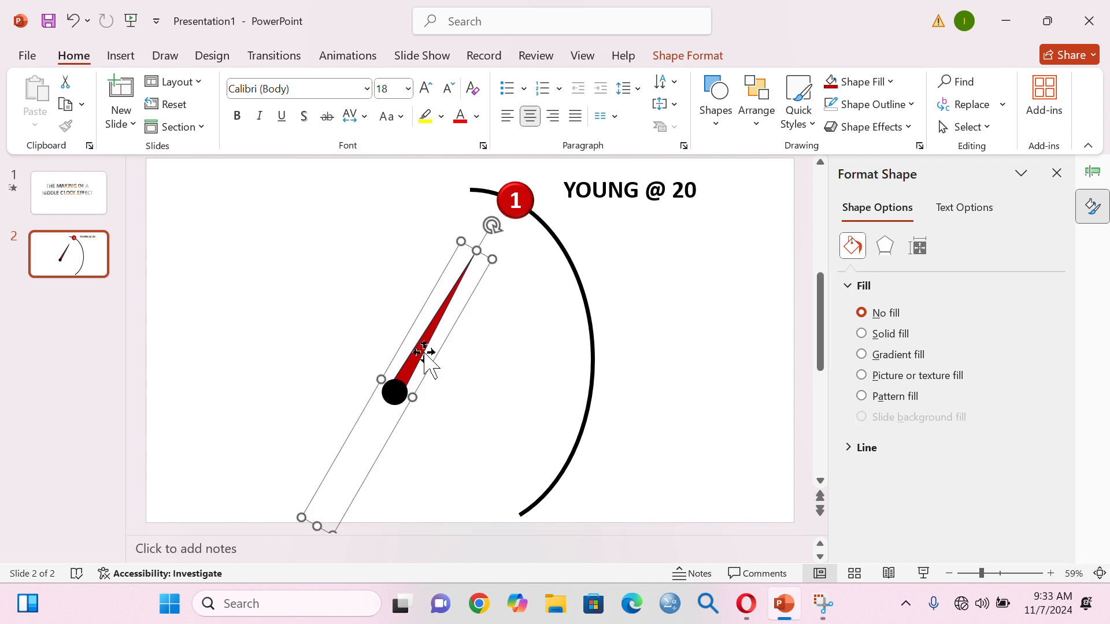
pyautogui.click(347, 56)
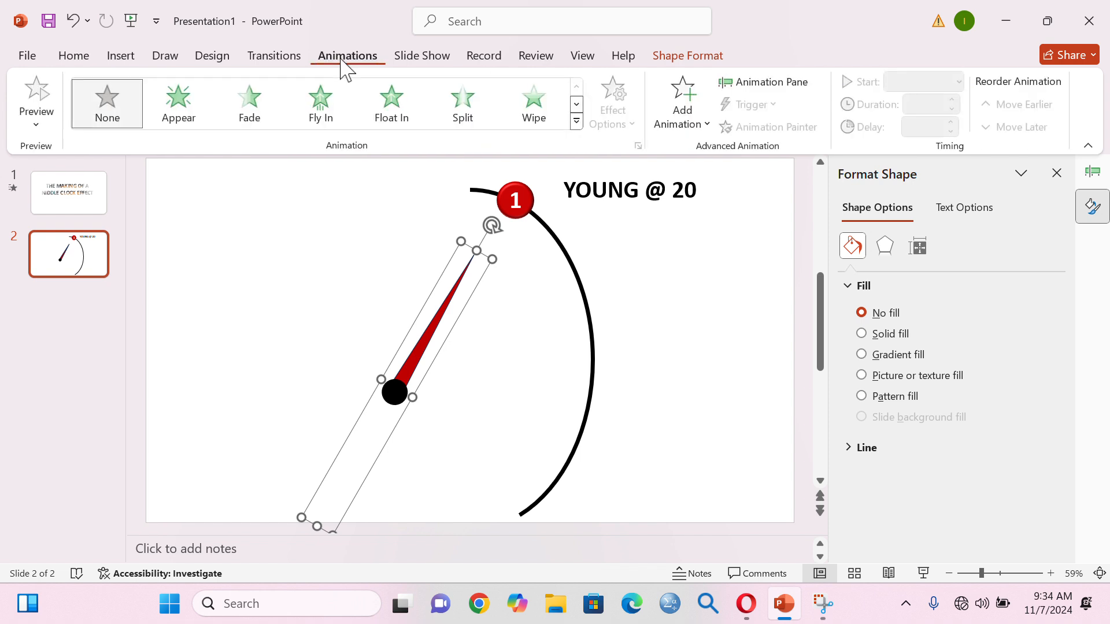
pyautogui.click(533, 104)
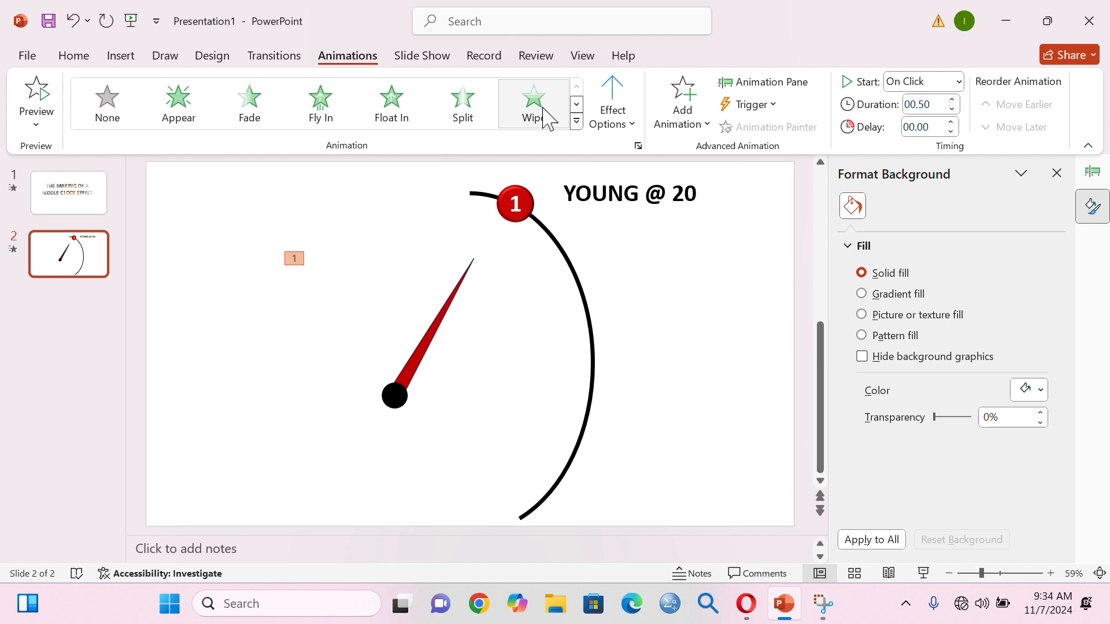
# Apply a Zoom entrance animation to the numbered circle on the arc
pyautogui.click(509, 195)
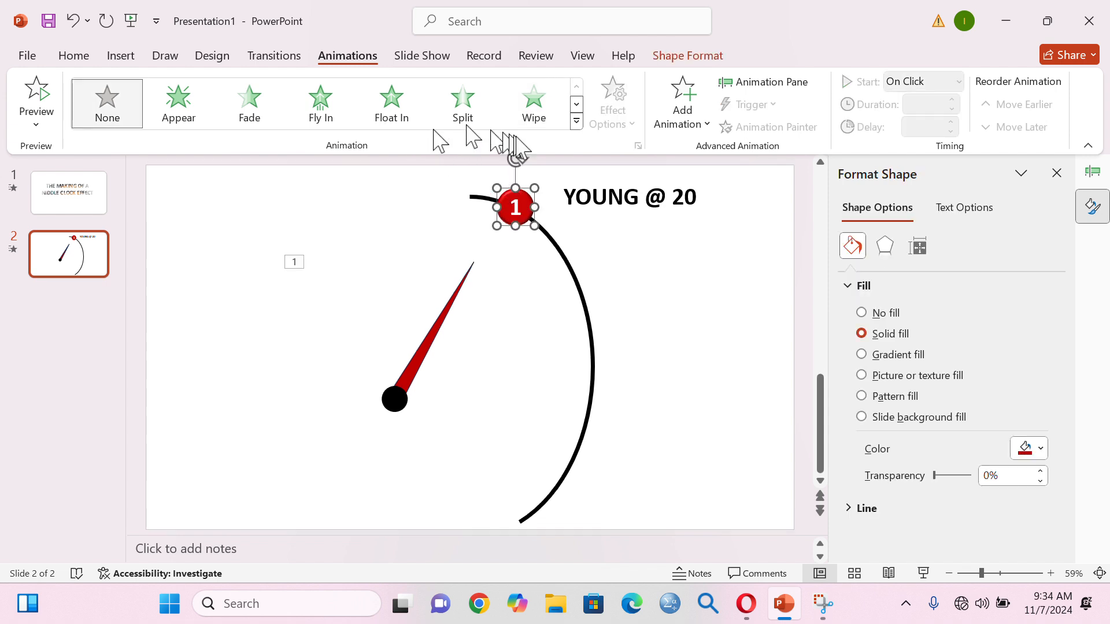
pyautogui.click(576, 121)
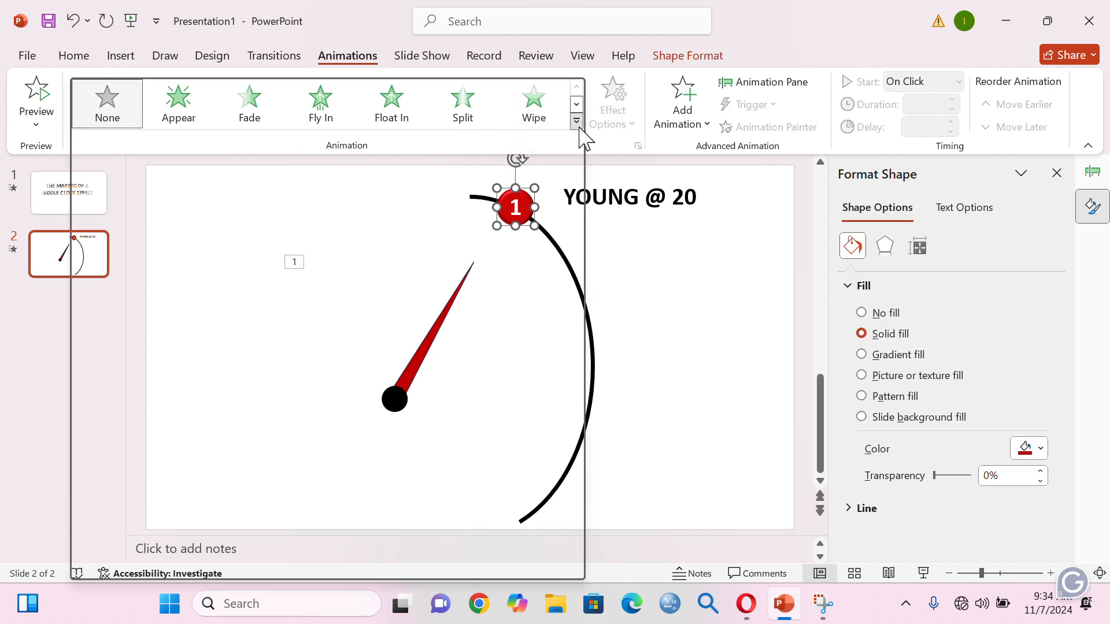
pyautogui.click(321, 250)
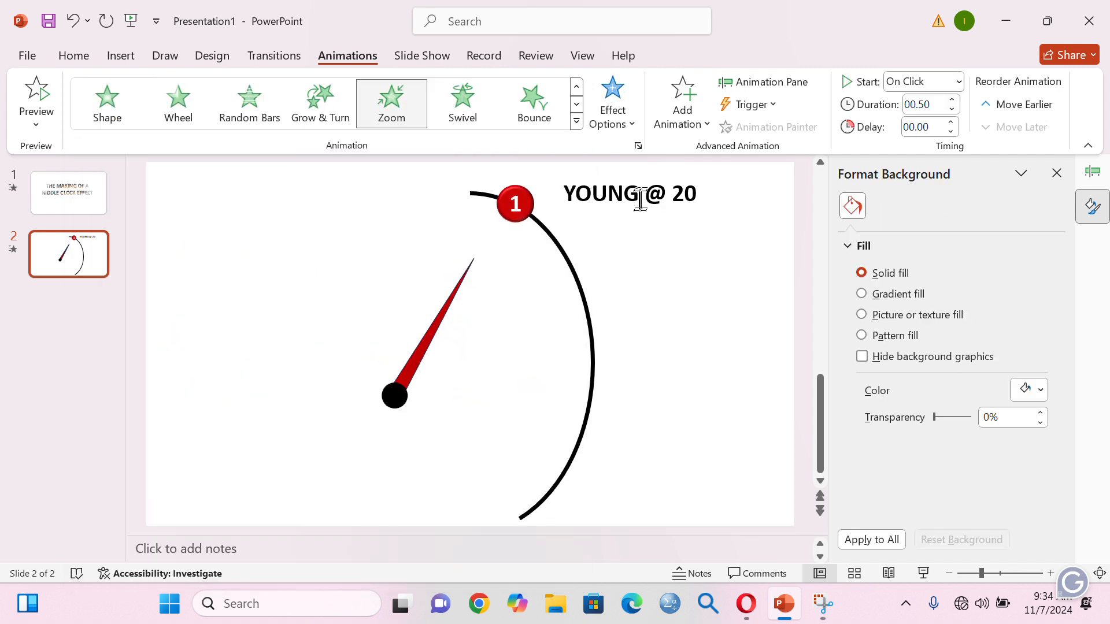
# Apply a Wipe entrance animation to the "YOUNG @ 20" text box with the direction From Right
pyautogui.click(598, 185)
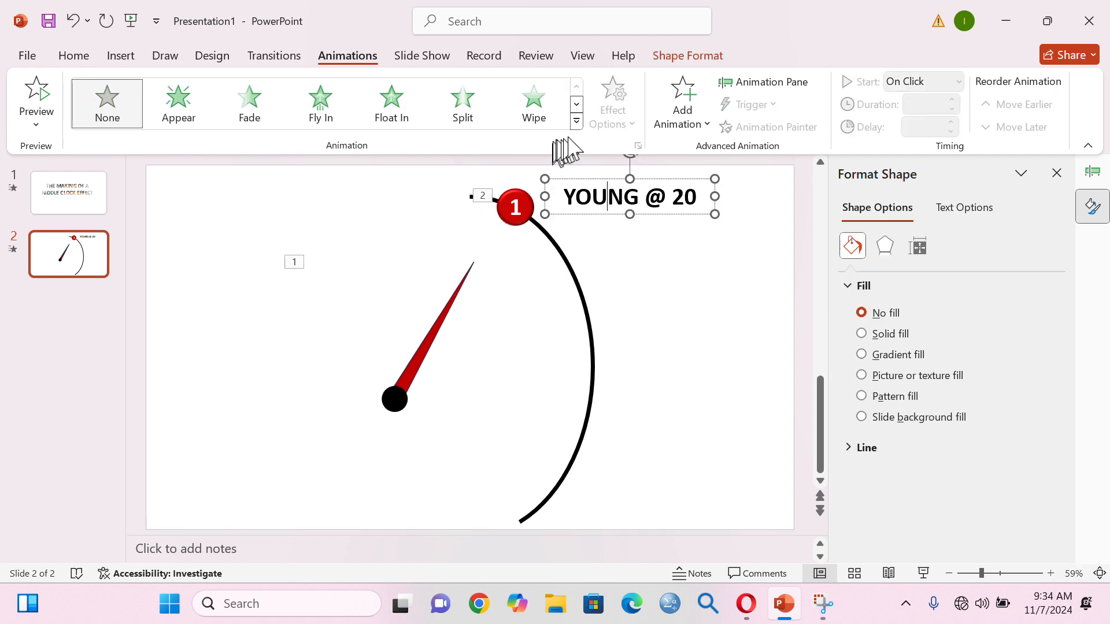
pyautogui.click(540, 117)
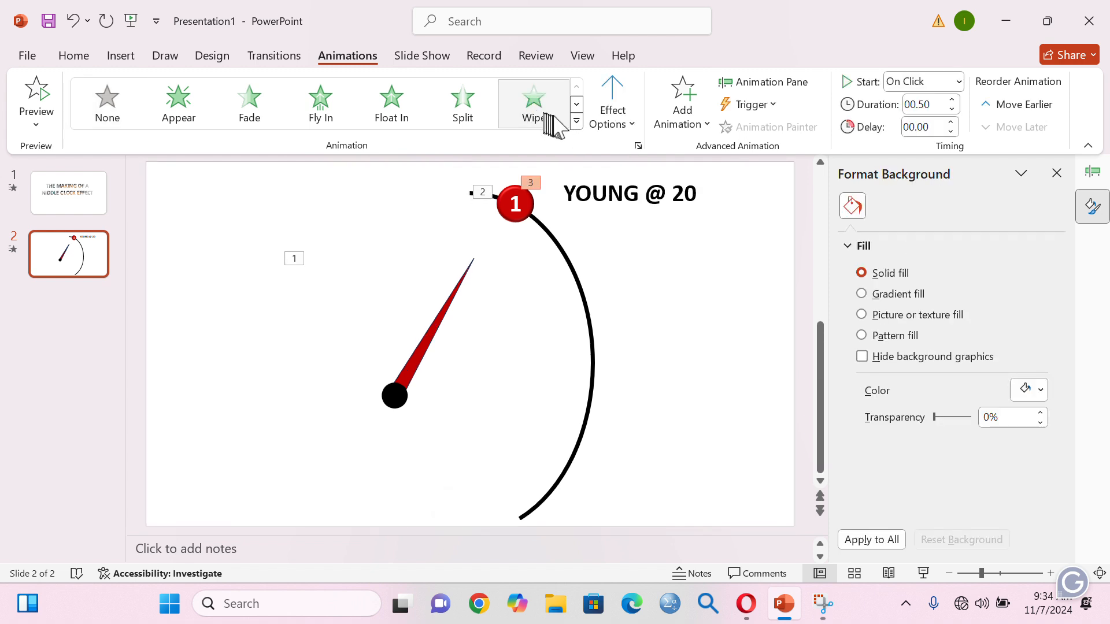
pyautogui.click(611, 123)
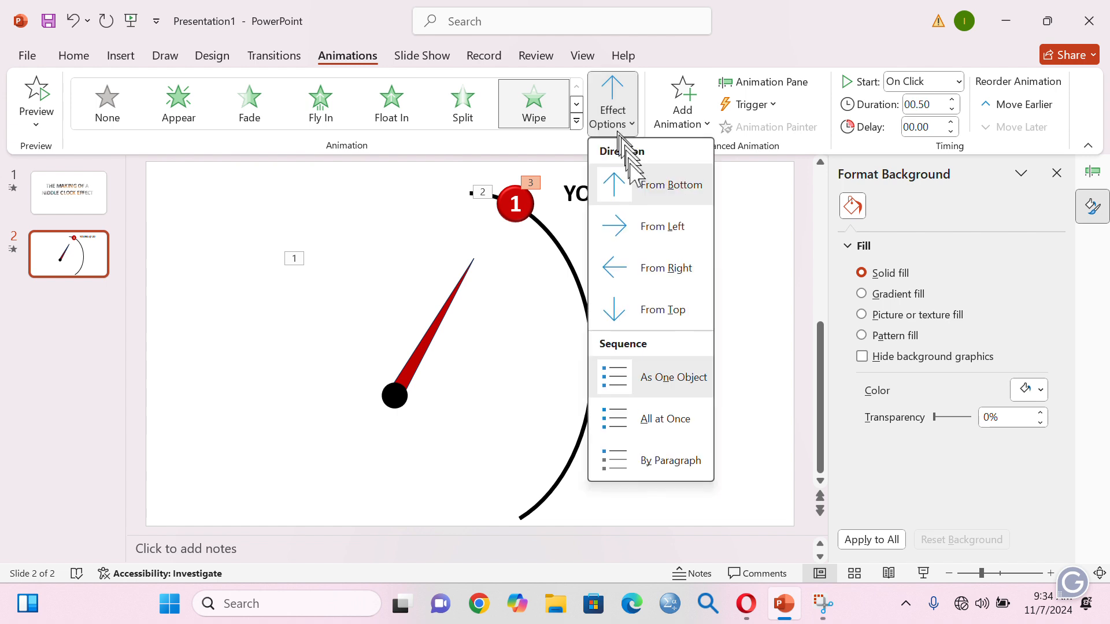
pyautogui.click(659, 272)
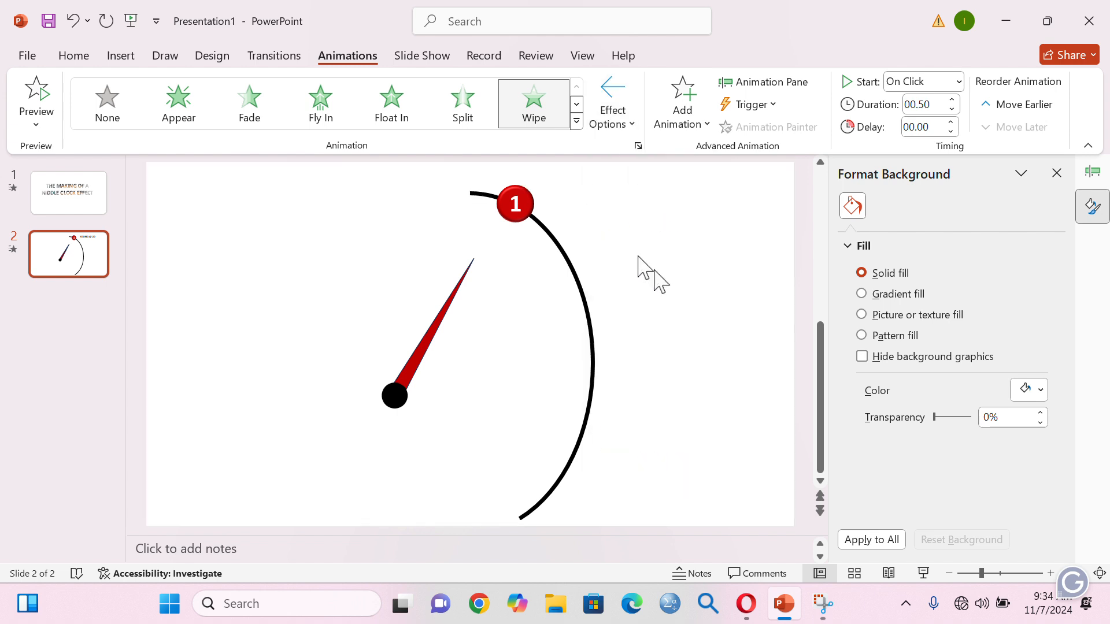
# Set the "YOUNG @ 20" text box animation to start After Previous and preview the slide's animations
pyautogui.click(1056, 173)
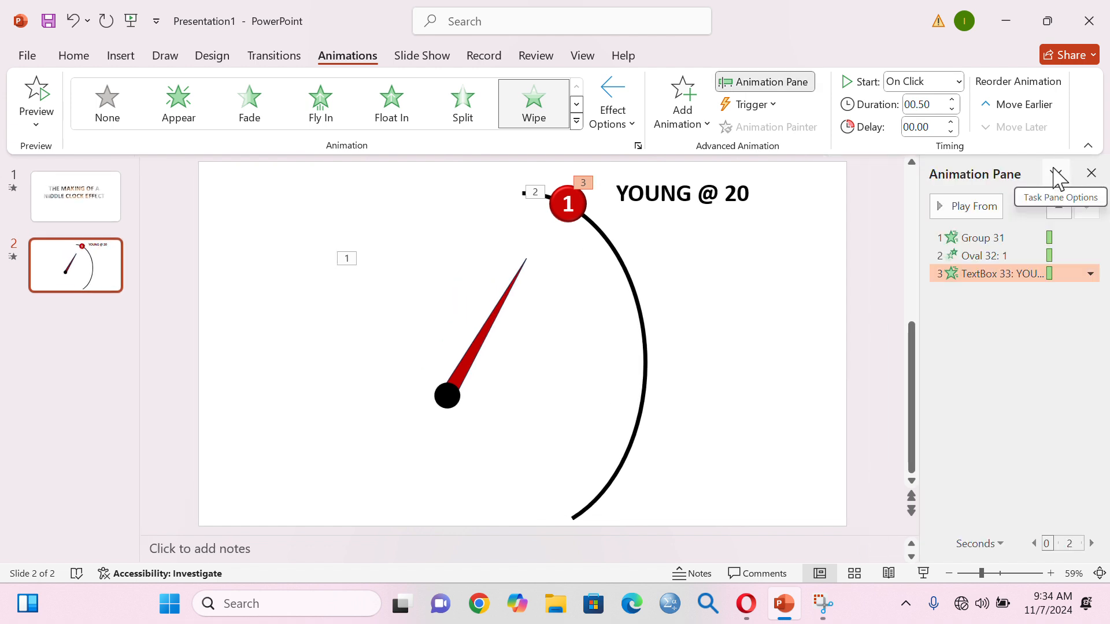
pyautogui.click(1086, 270)
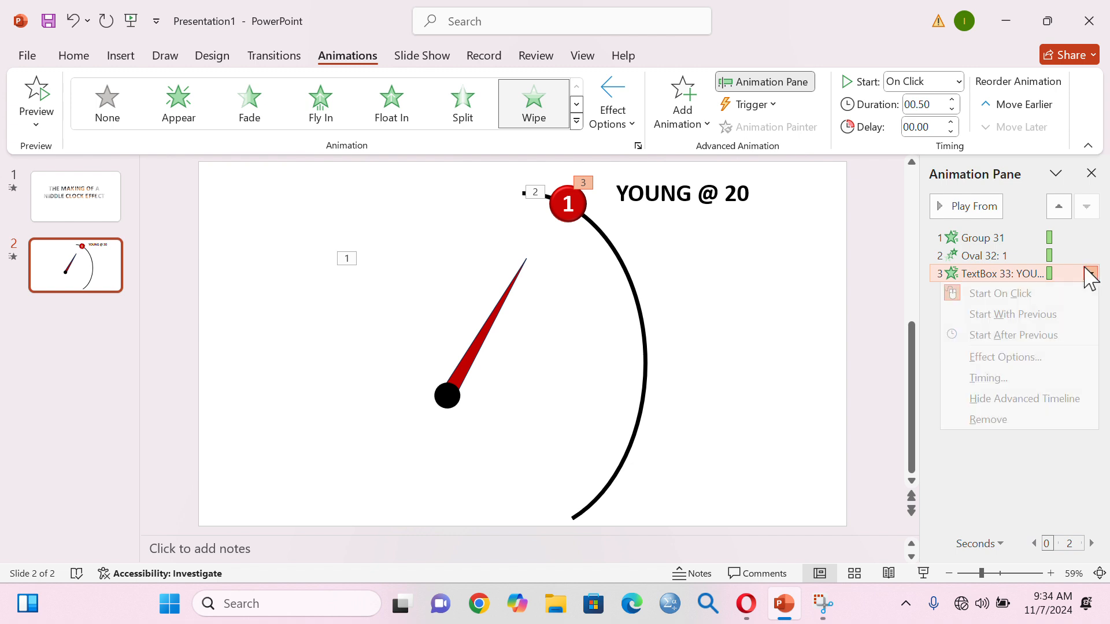
pyautogui.click(1023, 335)
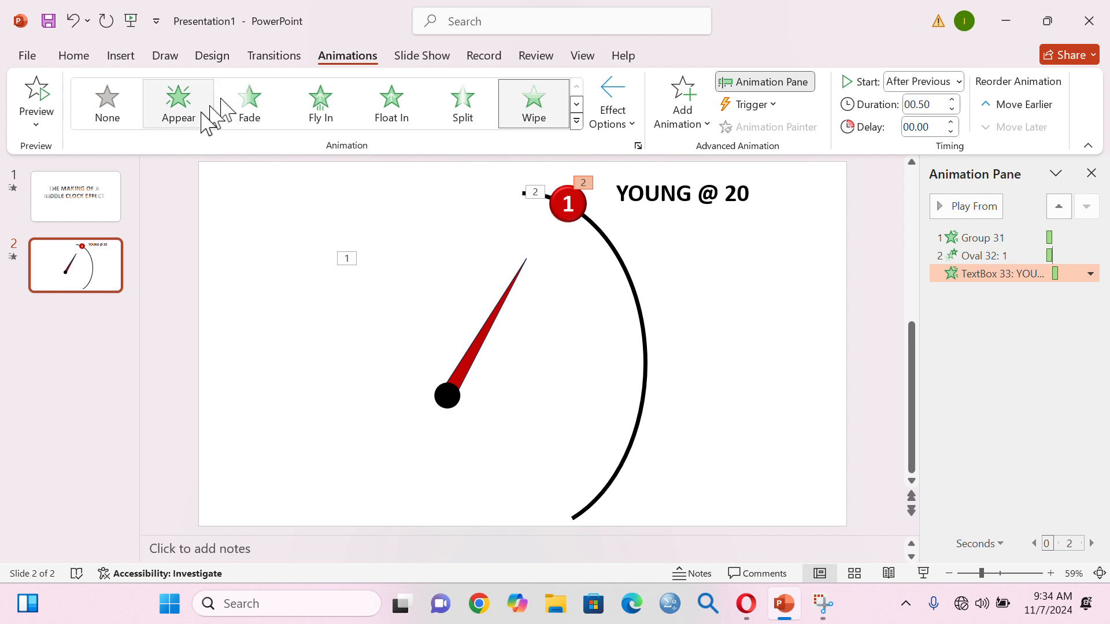
pyautogui.click(36, 124)
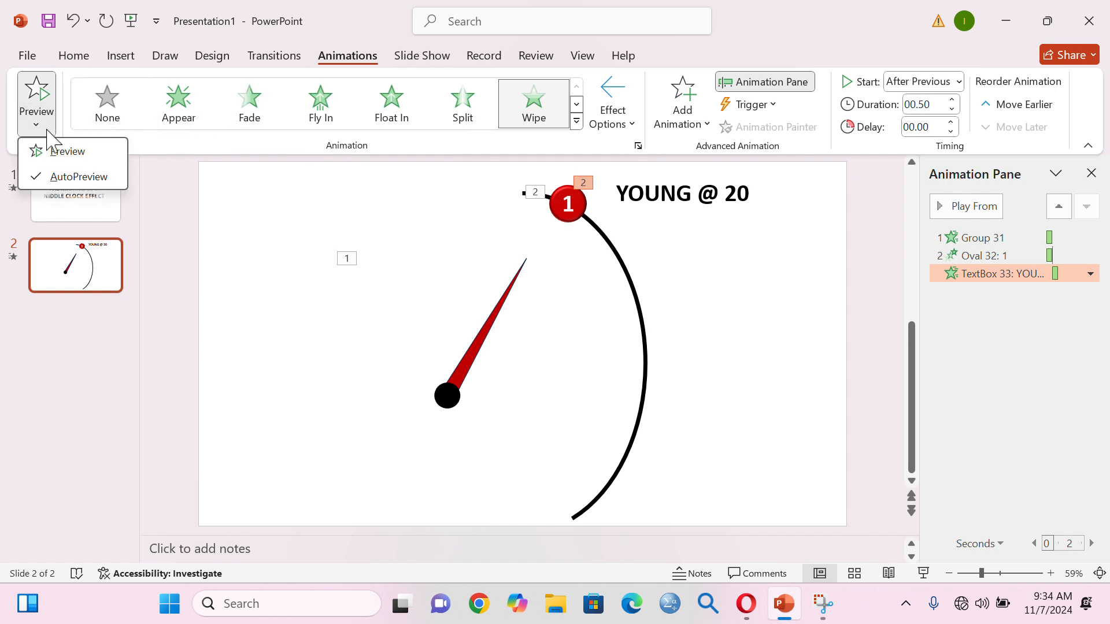
pyautogui.click(58, 152)
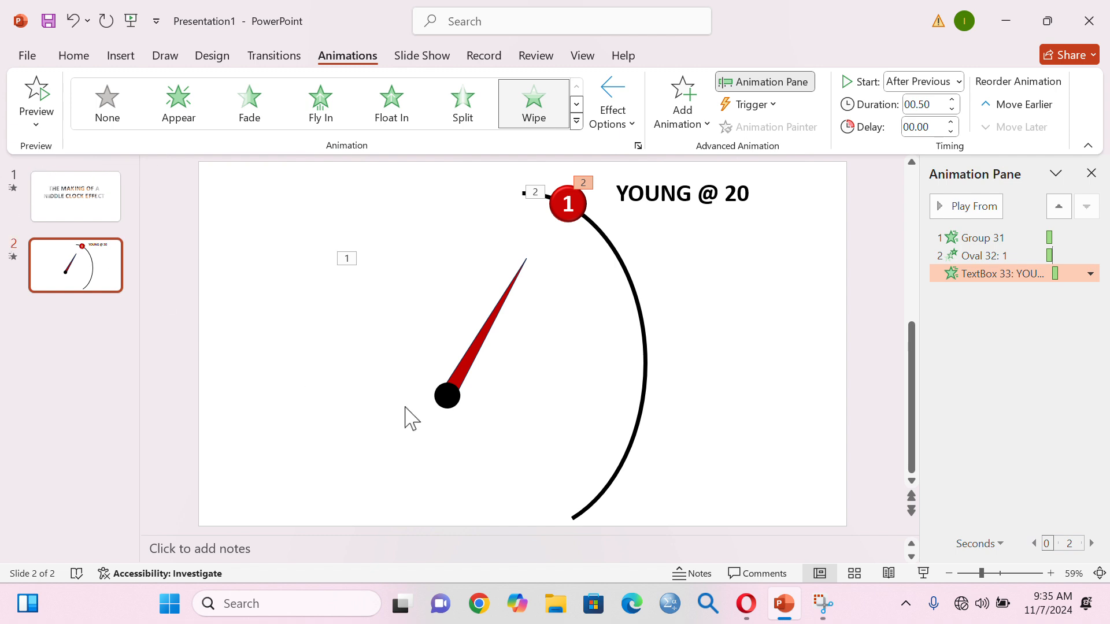
# Set the rotation of the grouped needle and hub to 60° to find the second pointing position
pyautogui.click(463, 379)
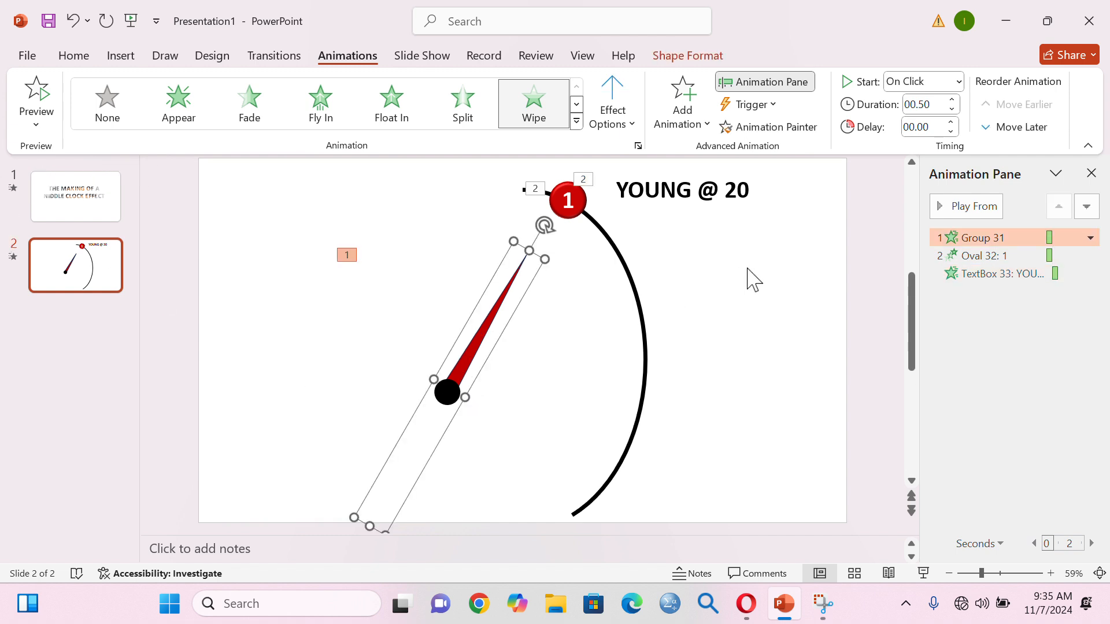
pyautogui.click(690, 58)
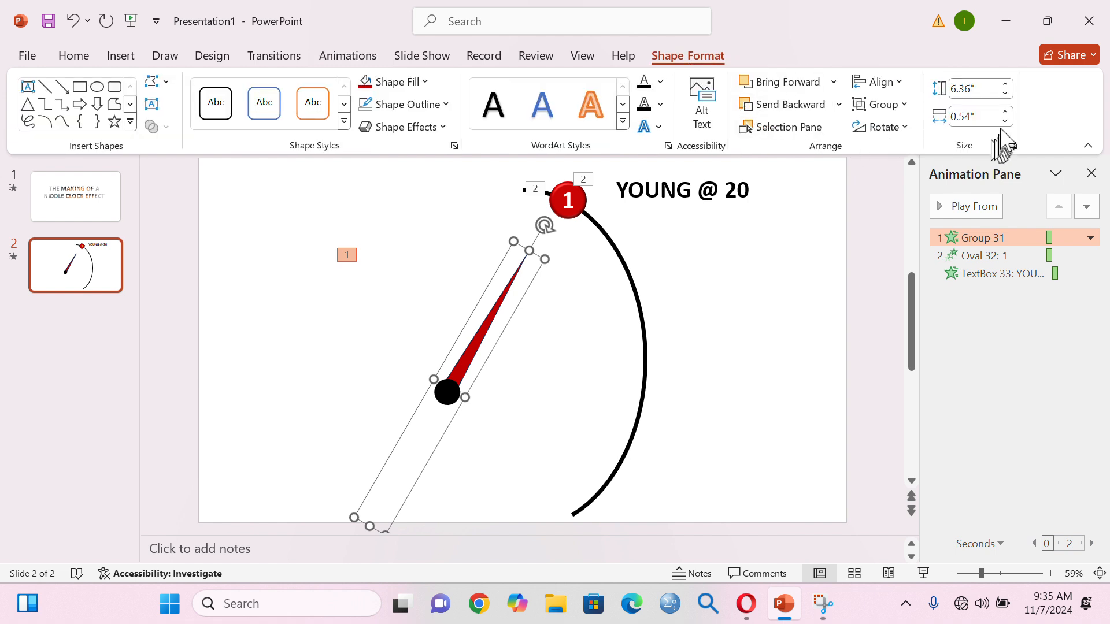
pyautogui.click(1012, 146)
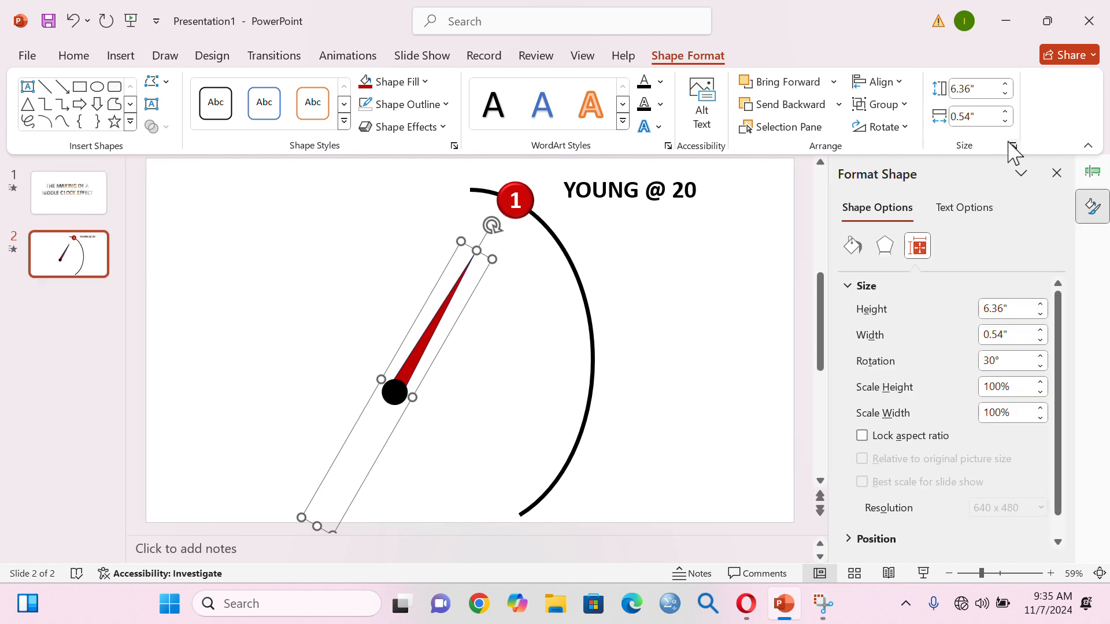
pyautogui.click(988, 365)
pyautogui.press('BackSpace')
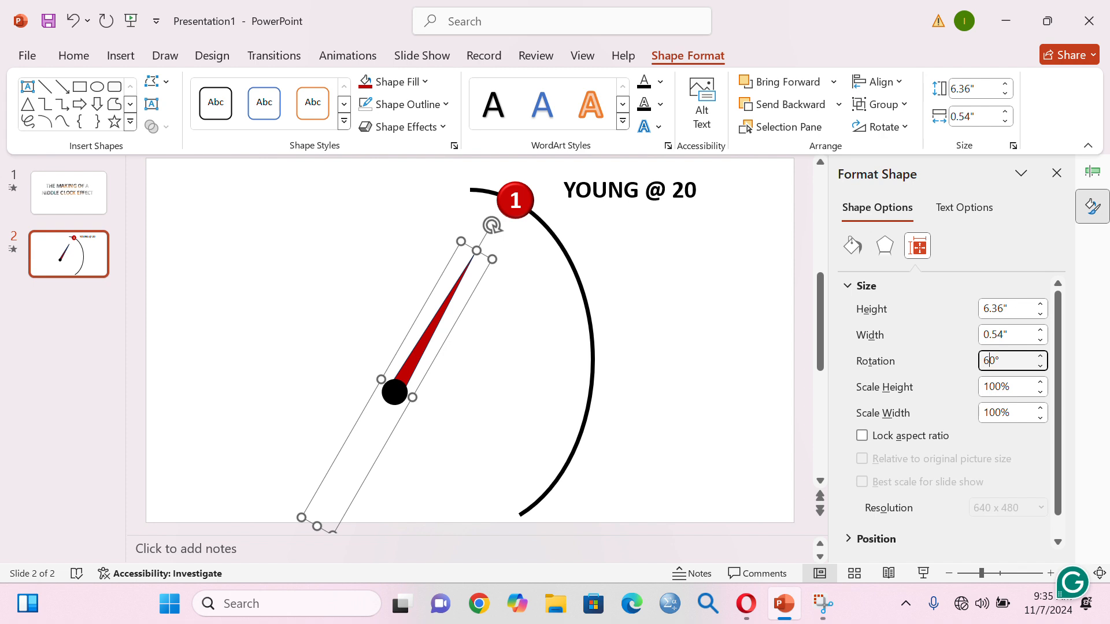
pyautogui.write('6')
pyautogui.press('Return')
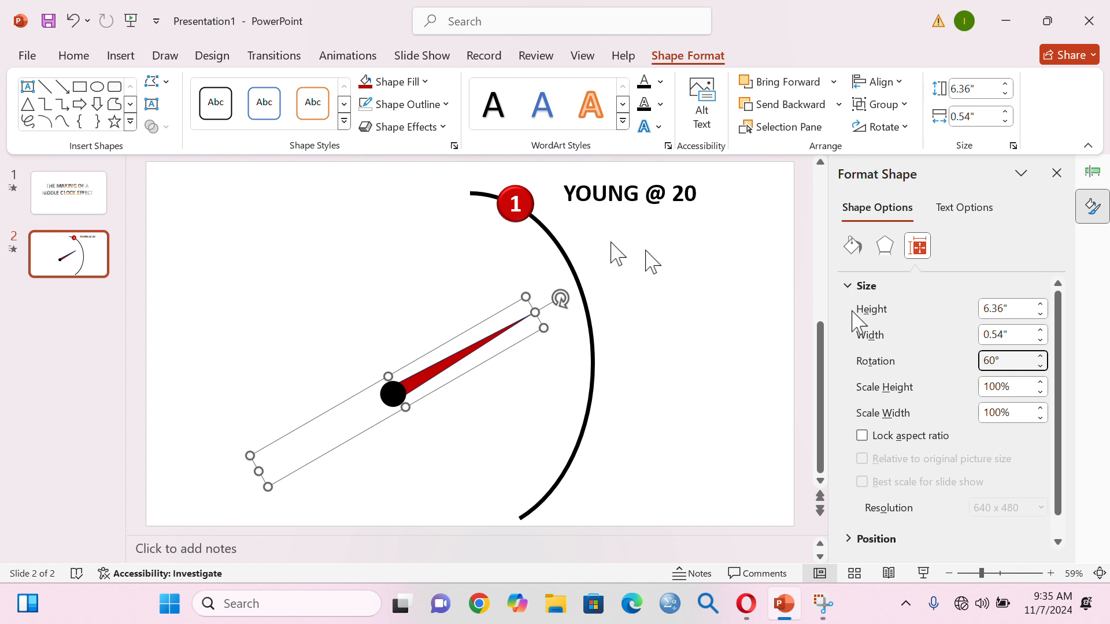
# Draw a nearly horizontal guide line about 3.1" long, running outward from the arc level with the needle's tip
pyautogui.click(44, 86)
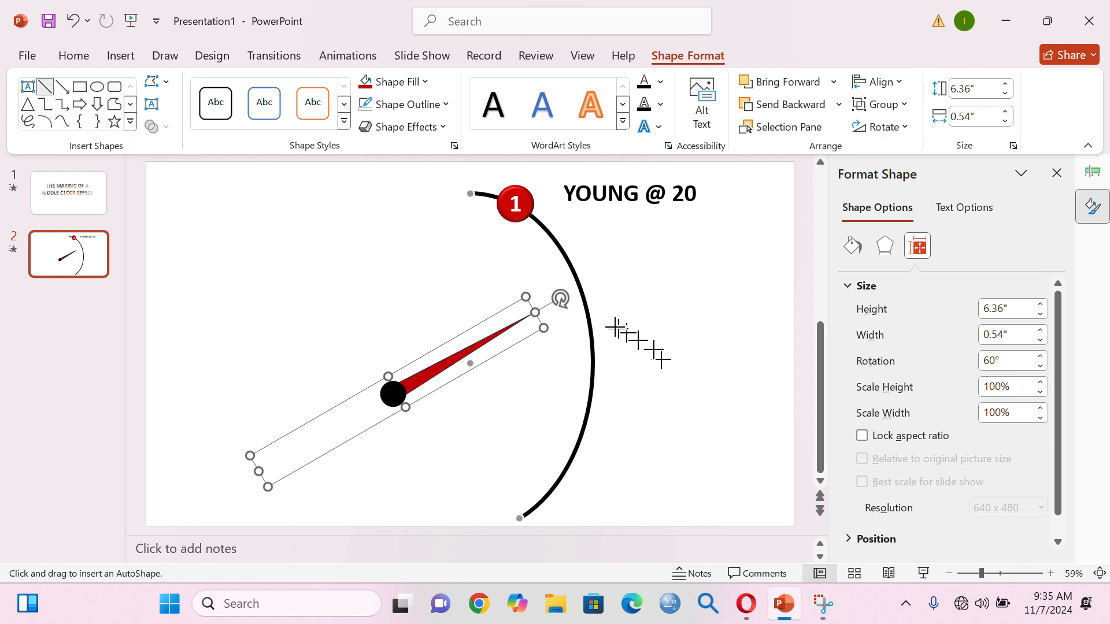
pyautogui.moveTo(593, 310); pyautogui.dragTo(741, 310)
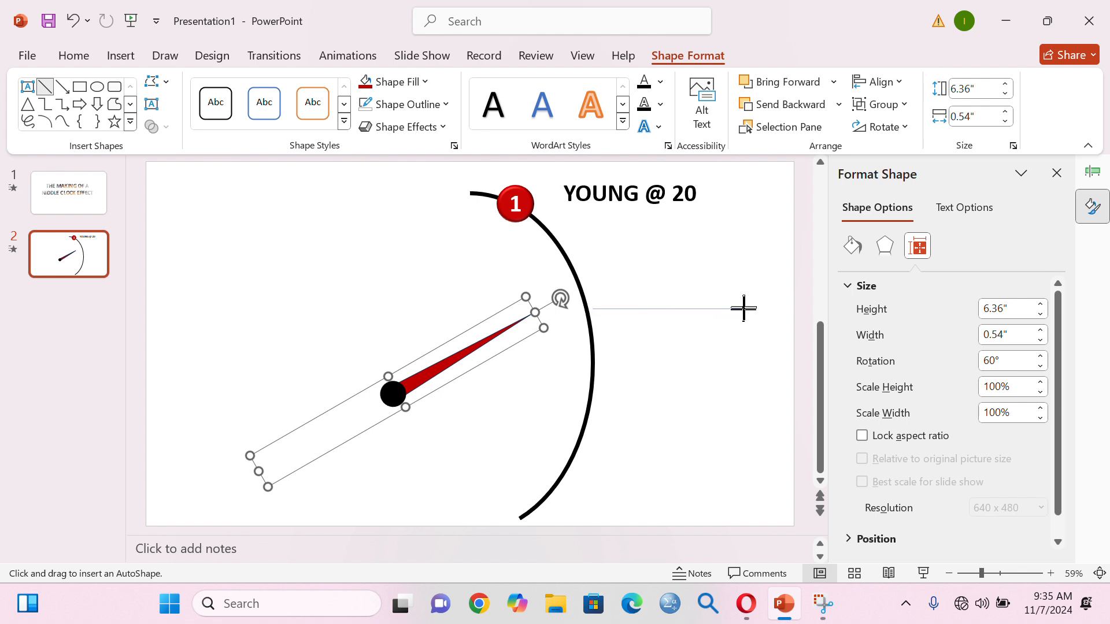
pyautogui.moveTo(744, 309); pyautogui.dragTo(745, 305)
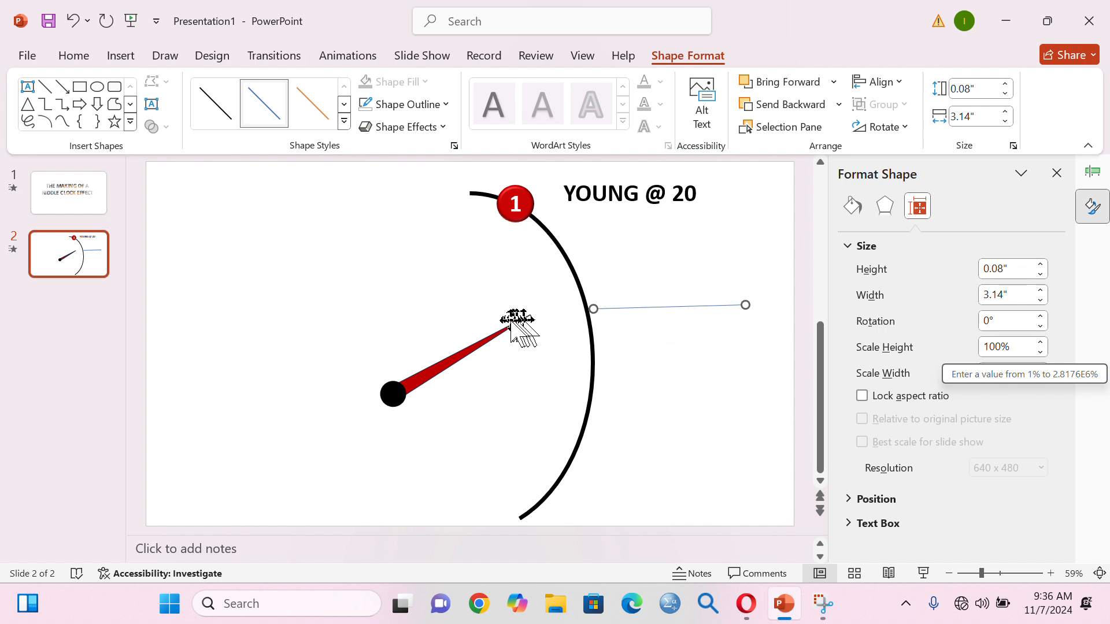
# Set the rotation of the grouped needle and hub back to 30°
pyautogui.click(486, 341)
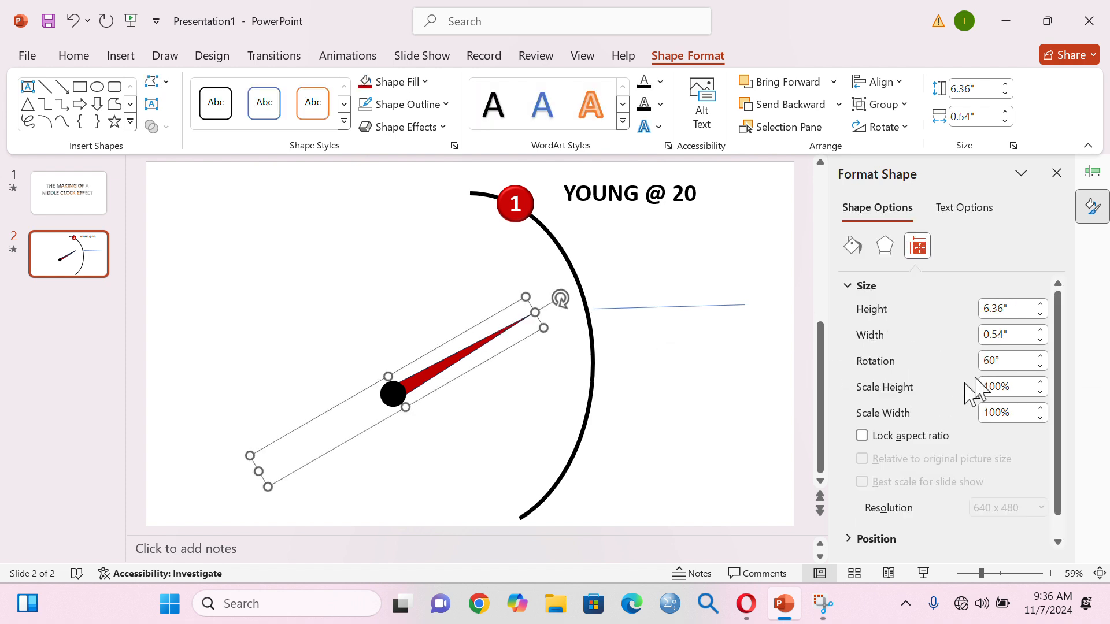
pyautogui.click(990, 364)
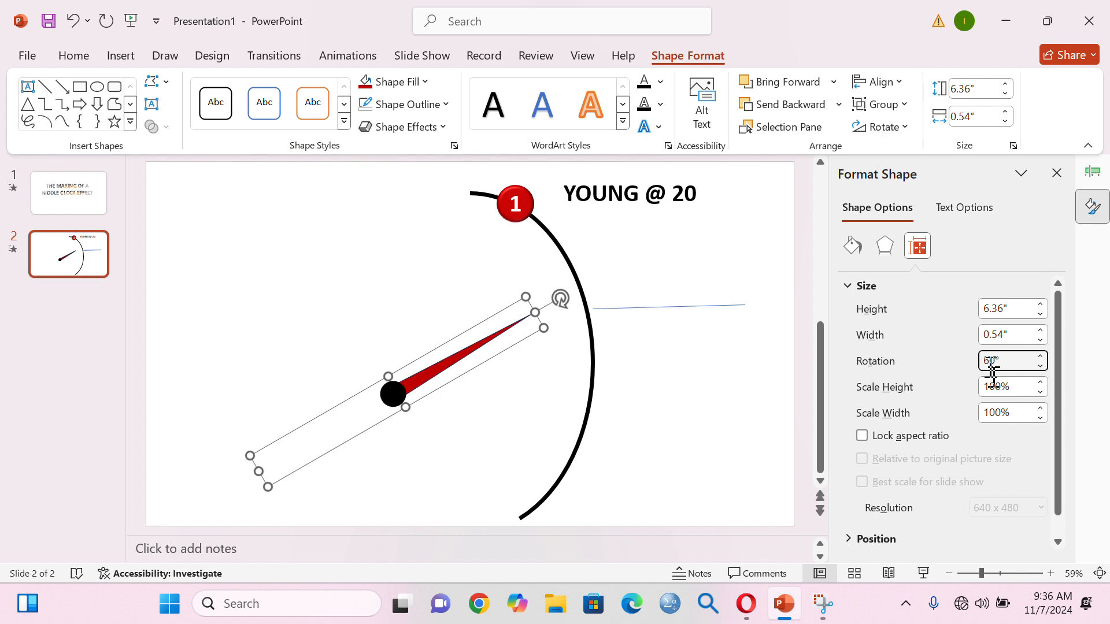
pyautogui.press('BackSpace')
pyautogui.press('Return')
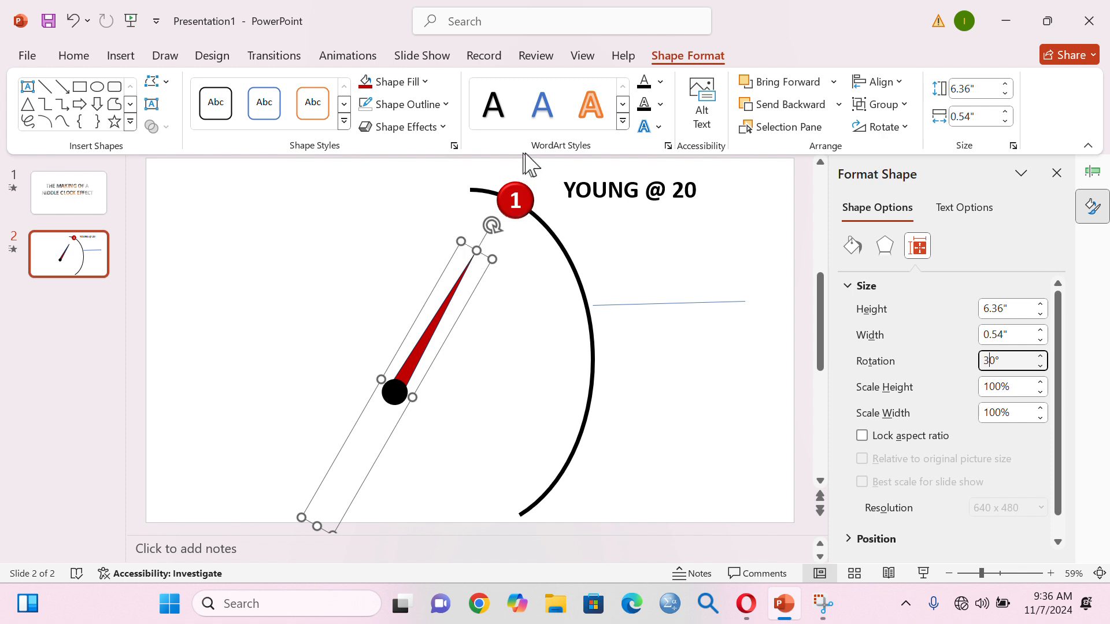
# Add a Spin emphasis animation to the grouped needle and hub, in addition to its Wipe entrance
pyautogui.click(363, 55)
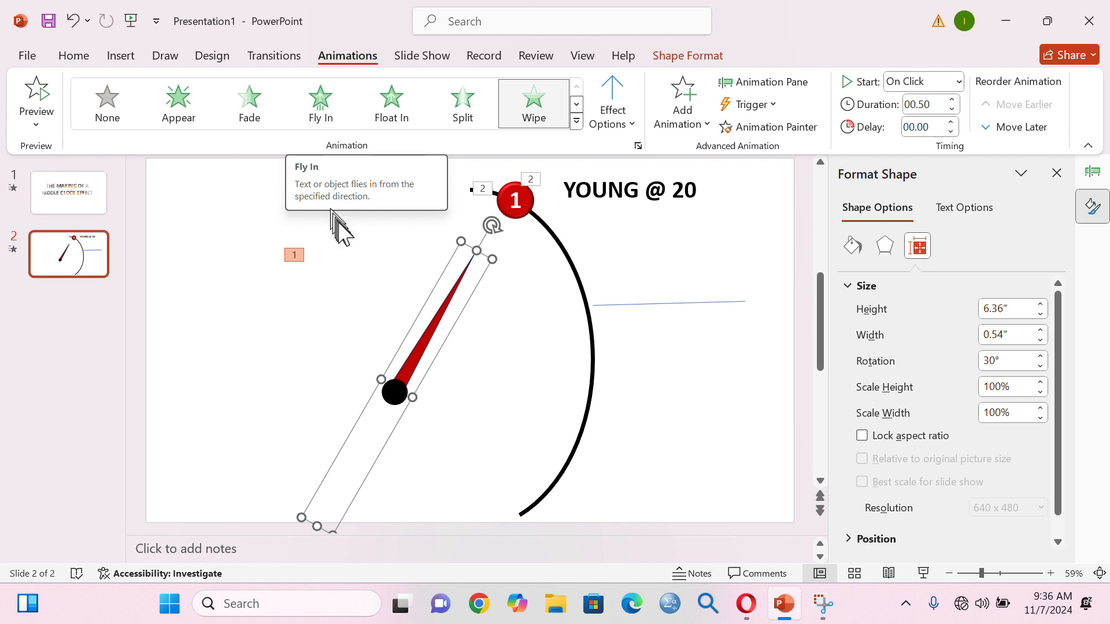
pyautogui.click(708, 125)
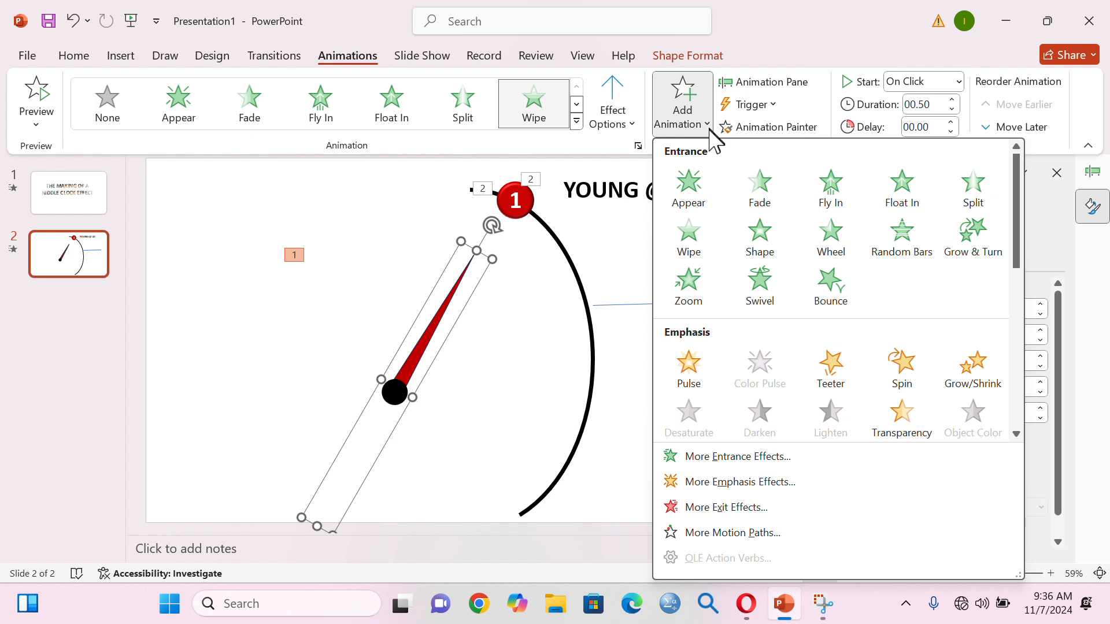
pyautogui.click(910, 376)
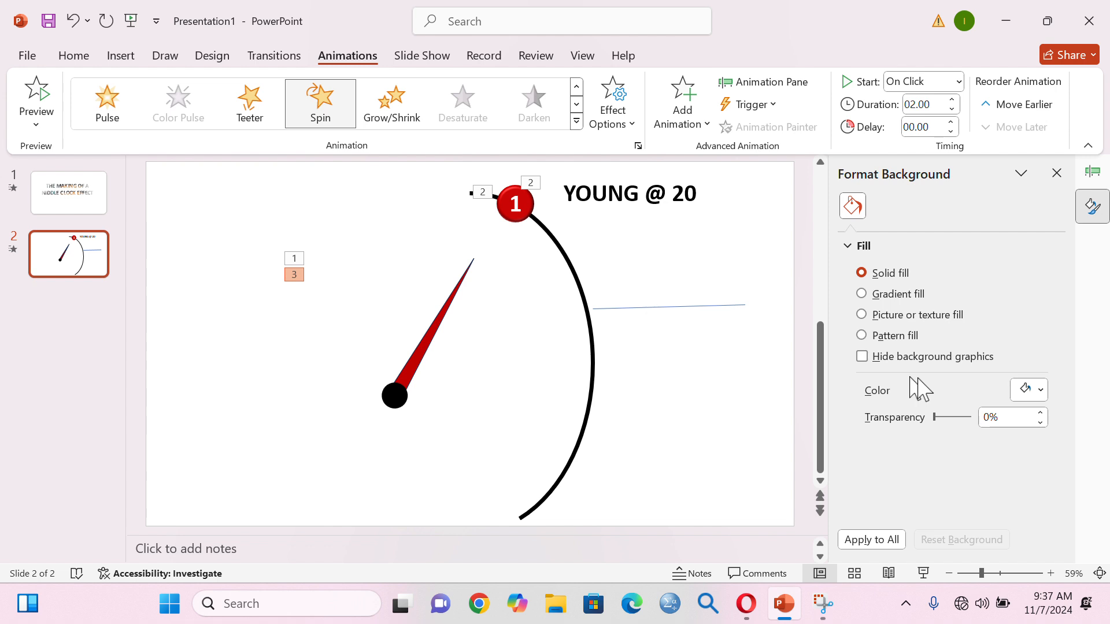
# Set the needle group's Spin amount to a custom 30° clockwise in its effect options
pyautogui.click(1053, 175)
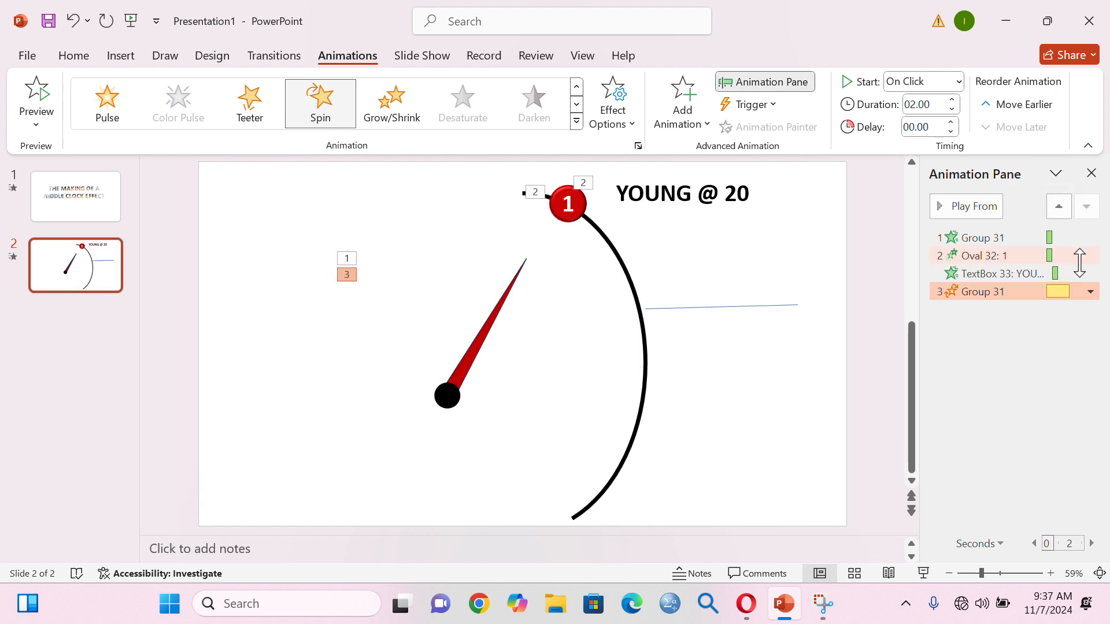
pyautogui.click(1090, 291)
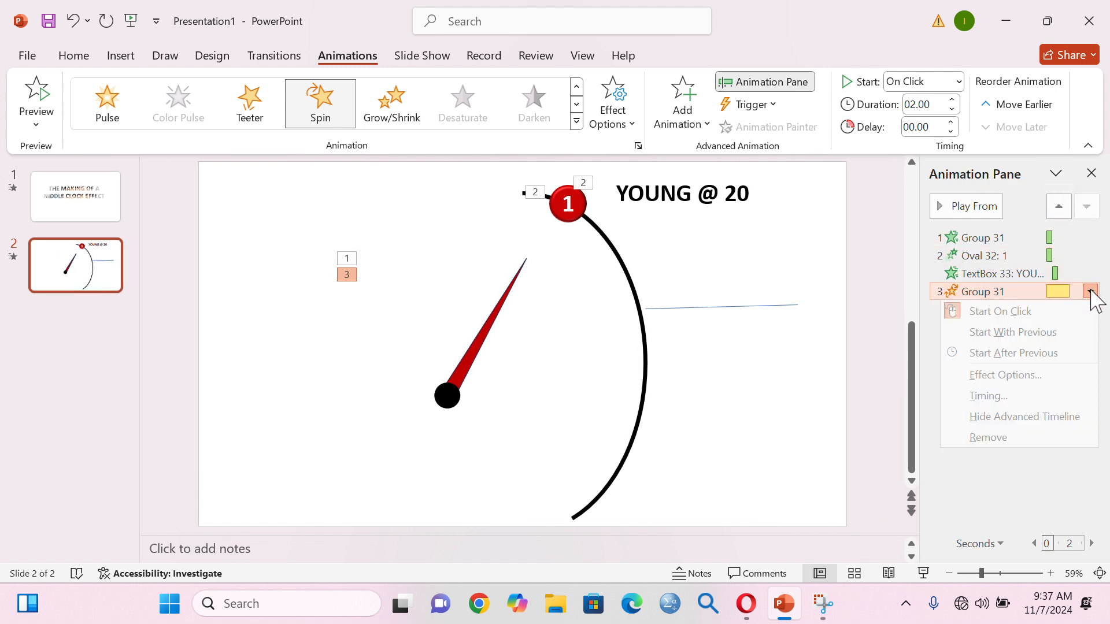
pyautogui.click(1003, 374)
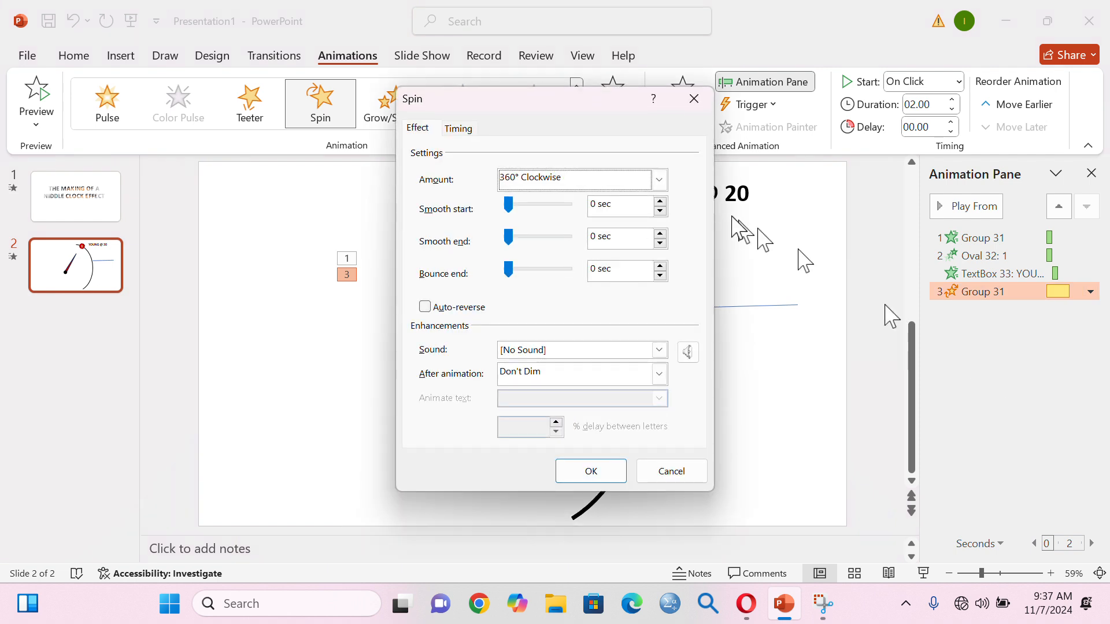
pyautogui.click(659, 182)
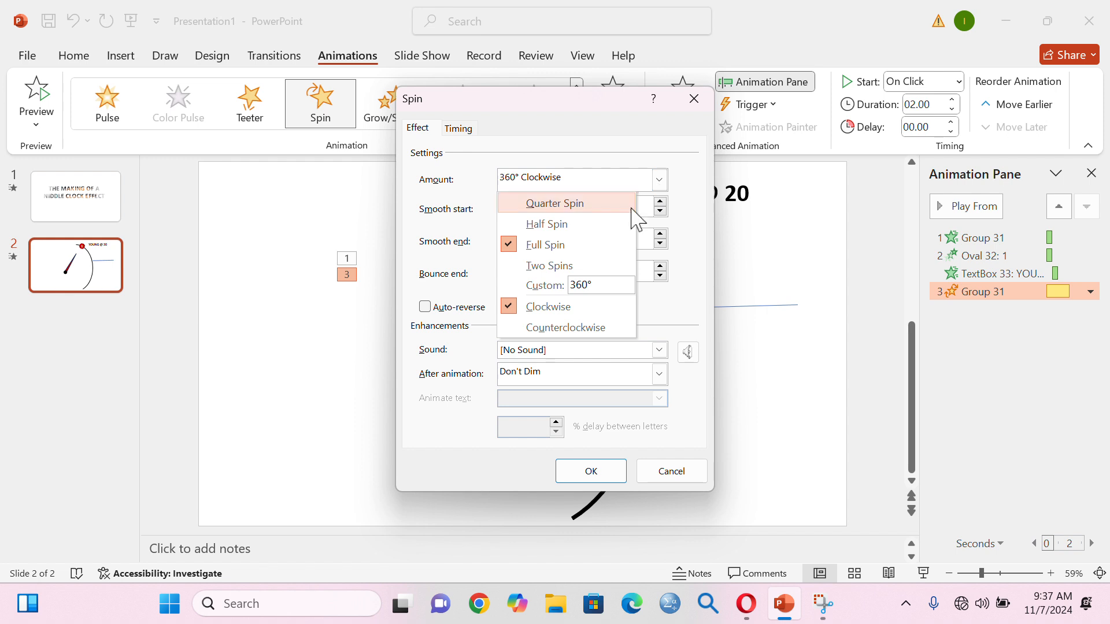
pyautogui.click(580, 285)
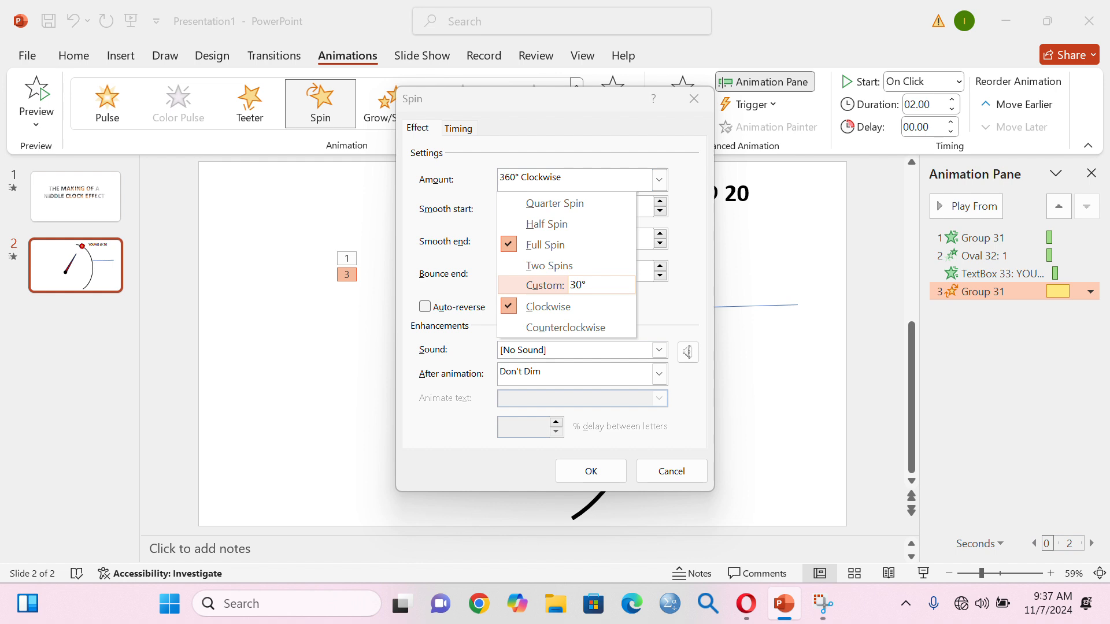
pyautogui.press('Return')
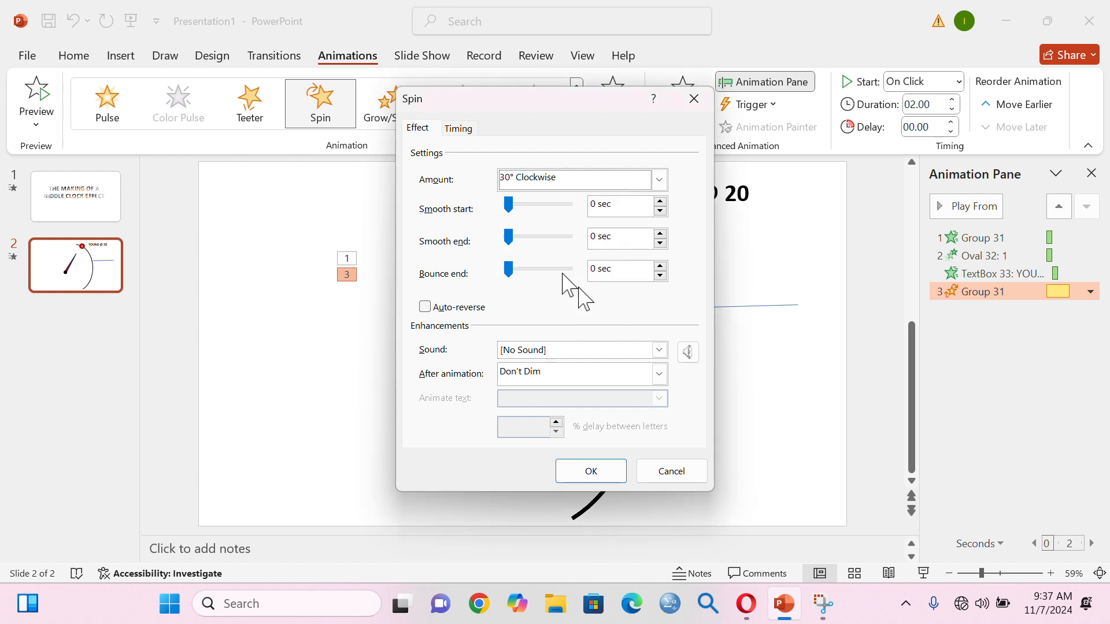
pyautogui.click(590, 471)
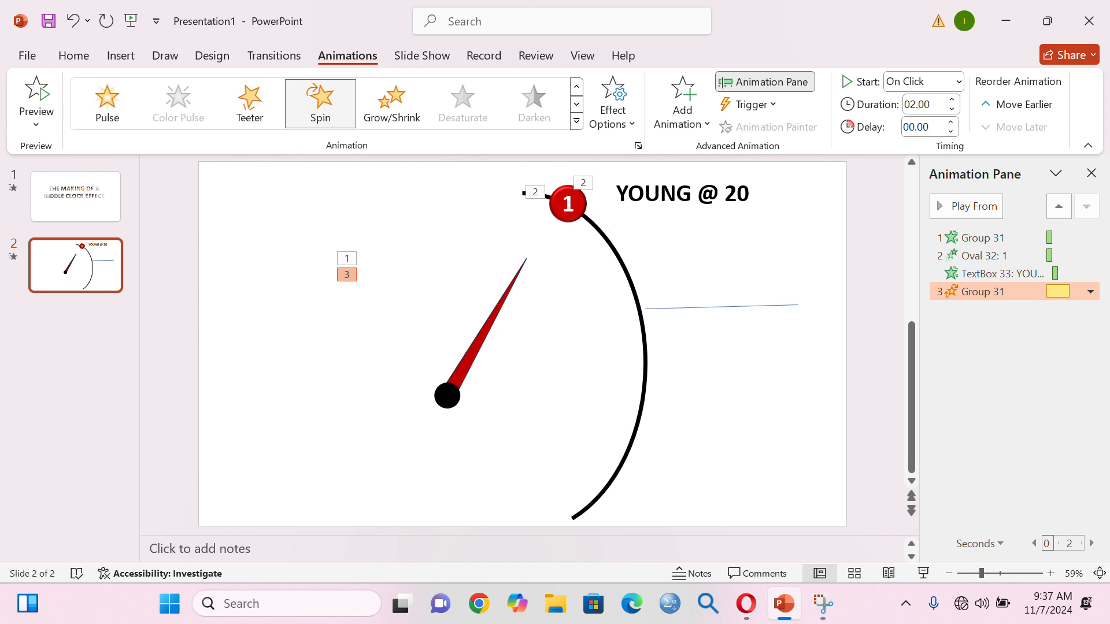
# Duplicate the numbered circle and place the copy on the arc where the guide line begins
pyautogui.click(577, 202)
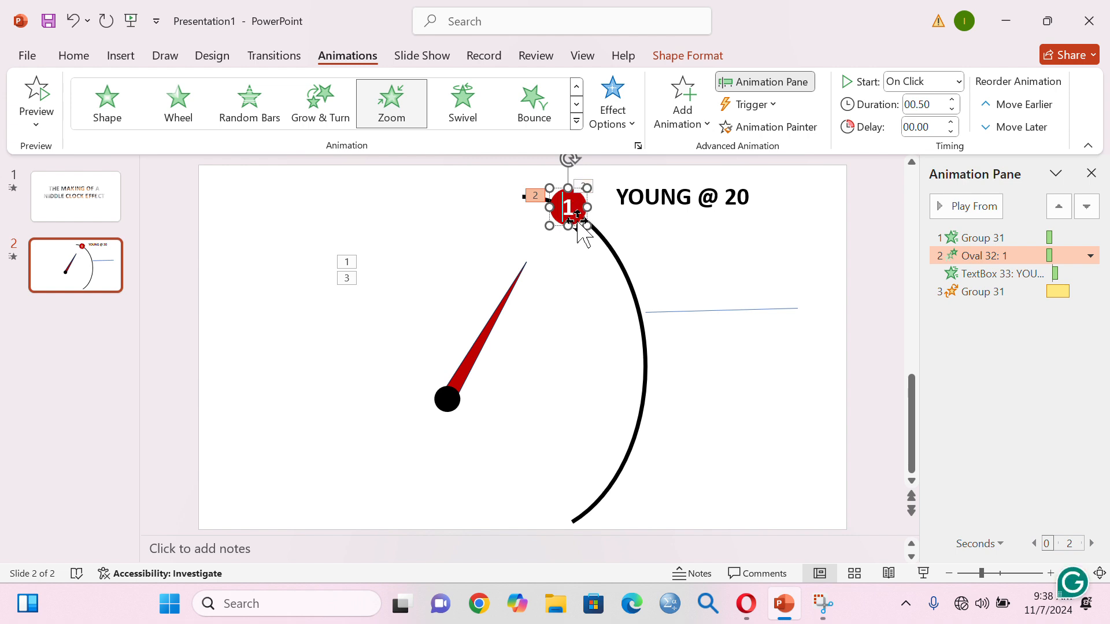
pyautogui.moveTo(579, 227); pyautogui.dragTo(648, 324)
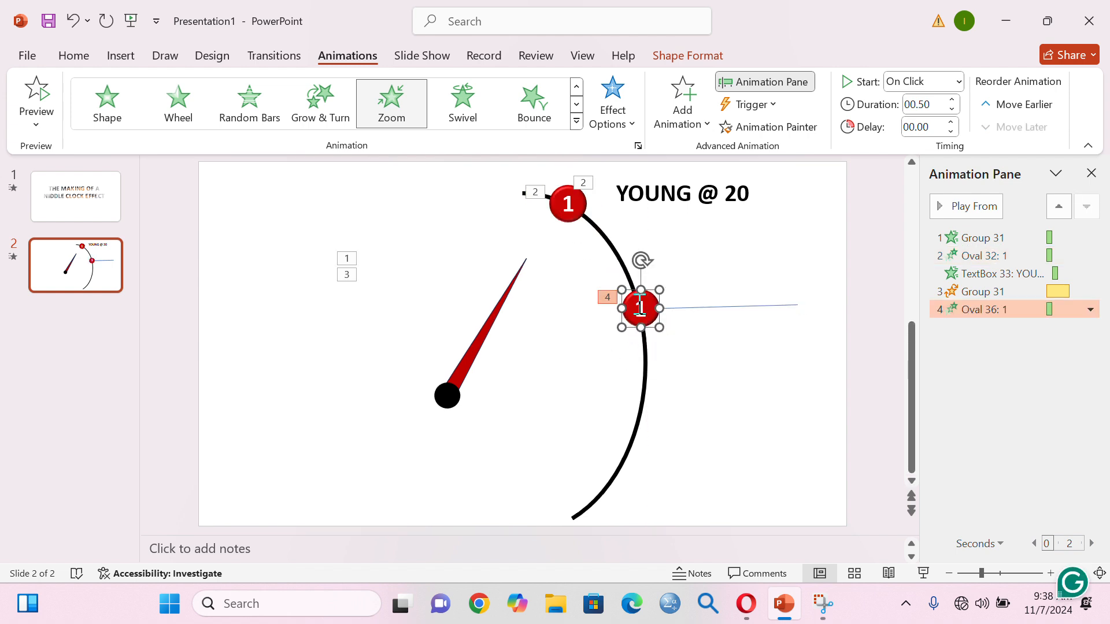
# Change the number in the duplicated circle on the arc to 2
pyautogui.click(639, 306)
pyautogui.press('BackSpace')
pyautogui.write('2')
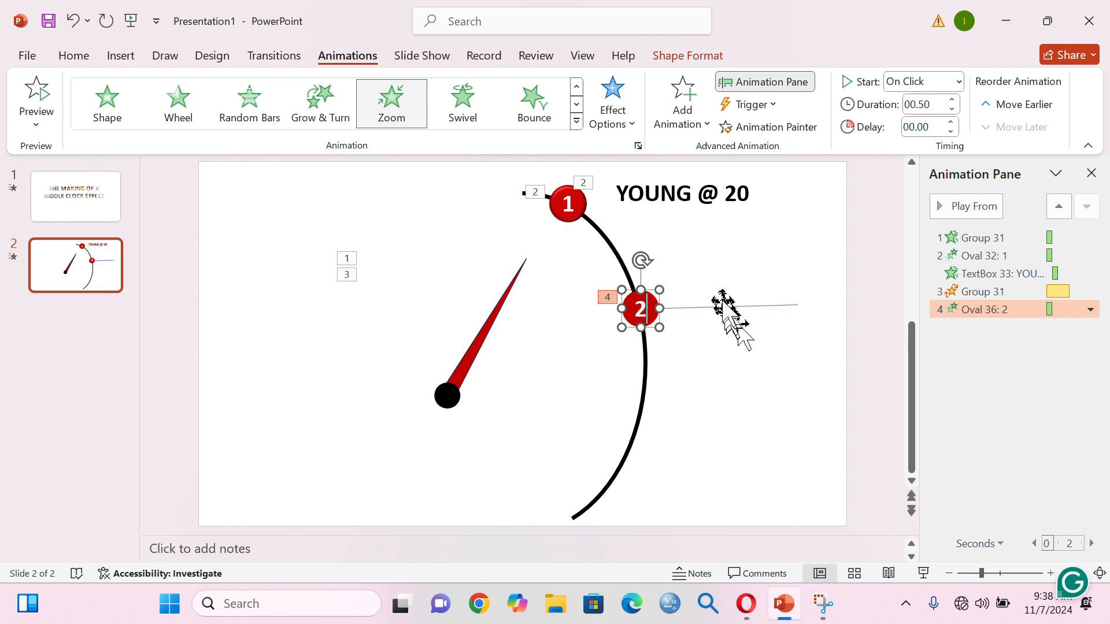
# Duplicate the YOUNG @ 20 label beside circle 2, moving the guide line further down the arc to make room
pyautogui.click(671, 196)
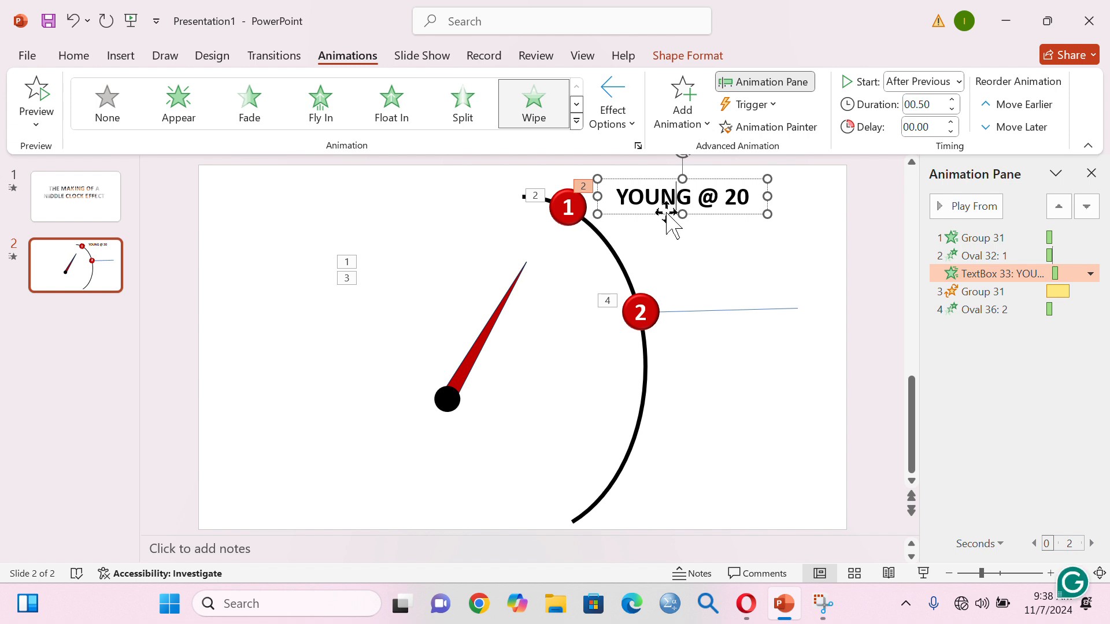
pyautogui.moveTo(668, 212); pyautogui.dragTo(712, 304)
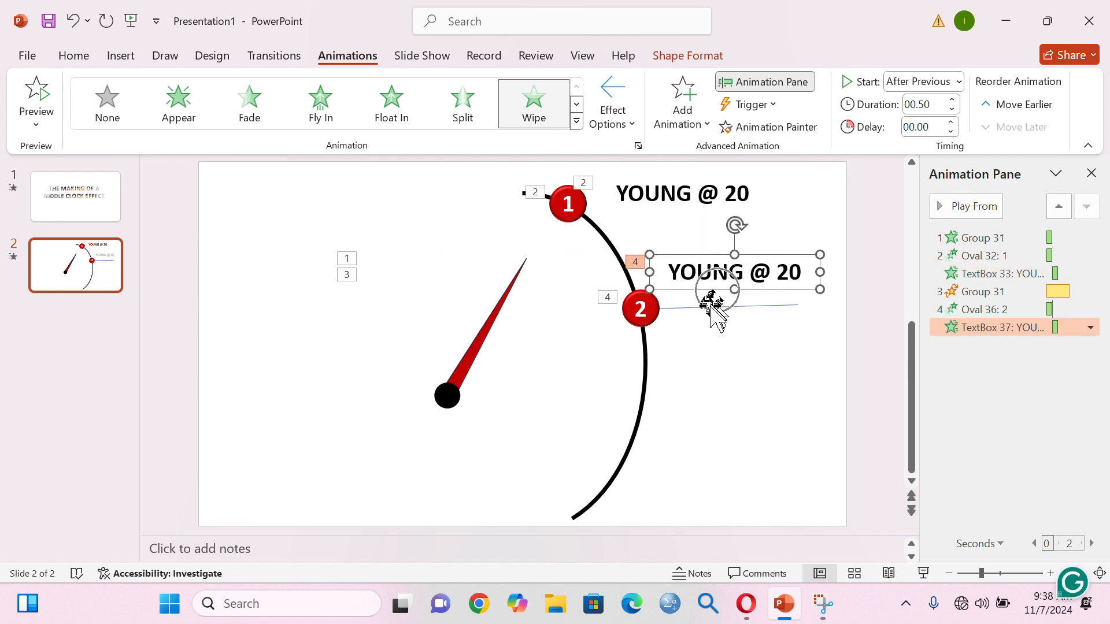
pyautogui.click(678, 307)
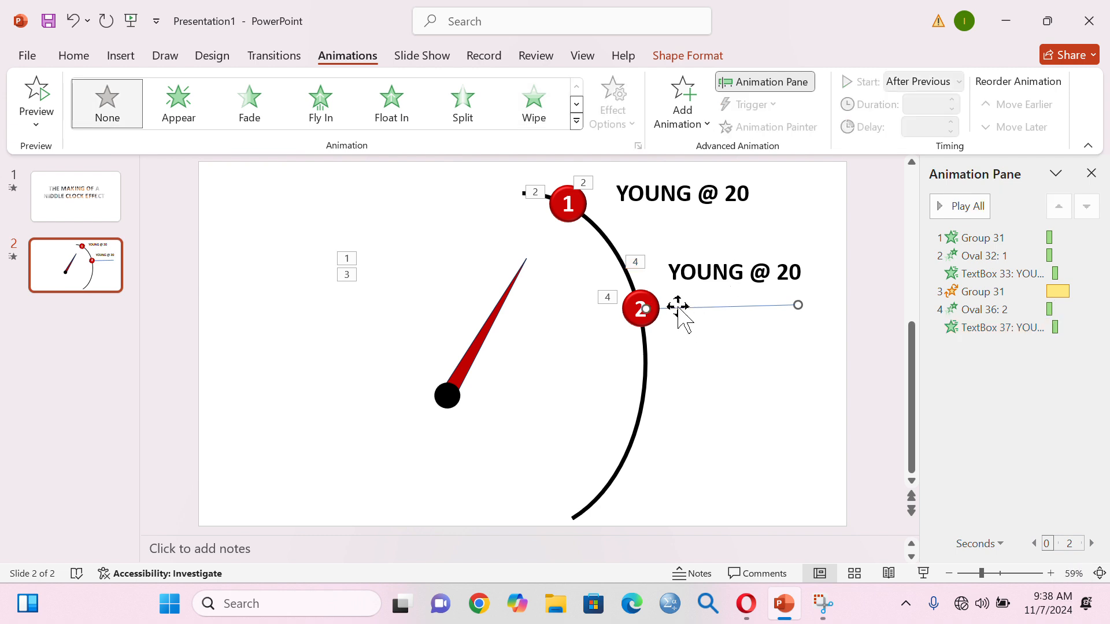
pyautogui.moveTo(678, 307); pyautogui.dragTo(672, 396)
pyautogui.click(703, 277)
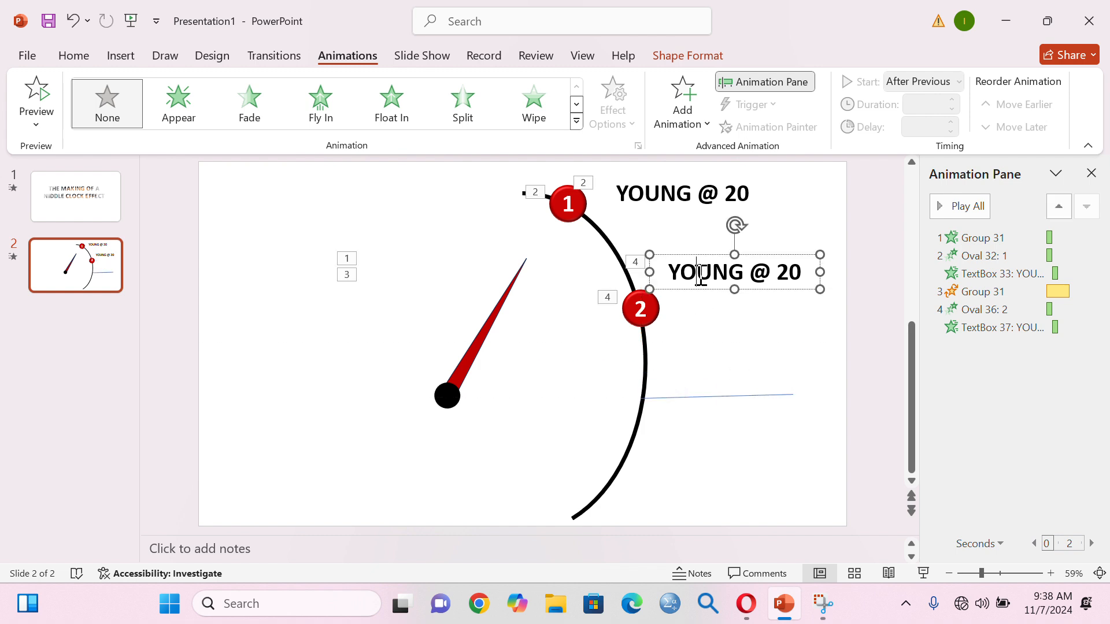
pyautogui.moveTo(710, 290); pyautogui.dragTo(706, 324)
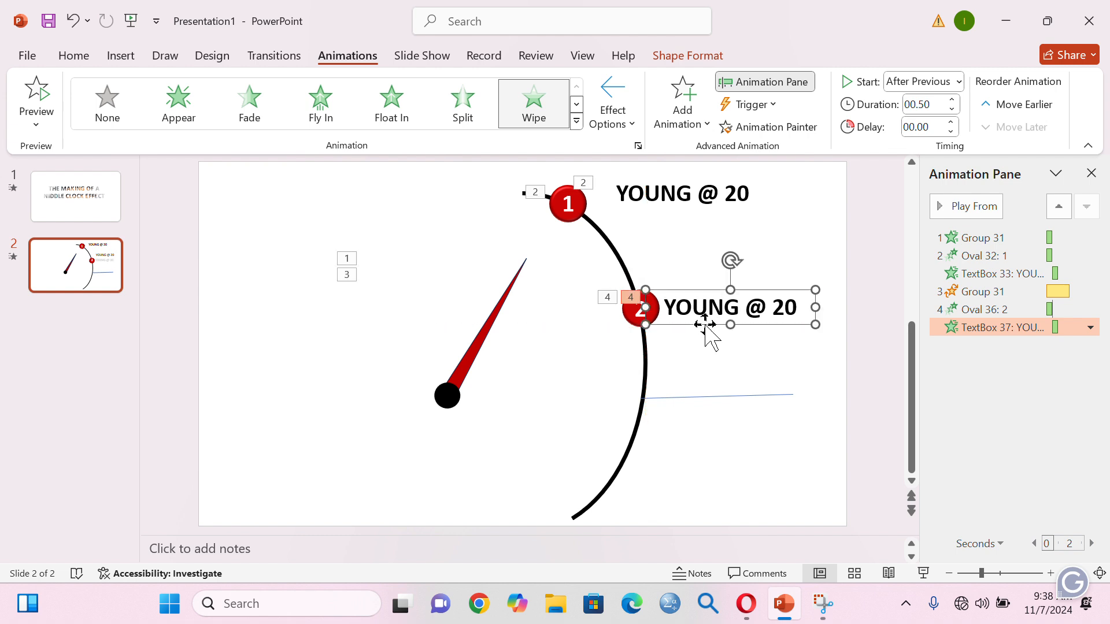
# Change the text of the label beside circle 2 to YOUNG @ 30
pyautogui.click(780, 312)
pyautogui.press('BackSpace')
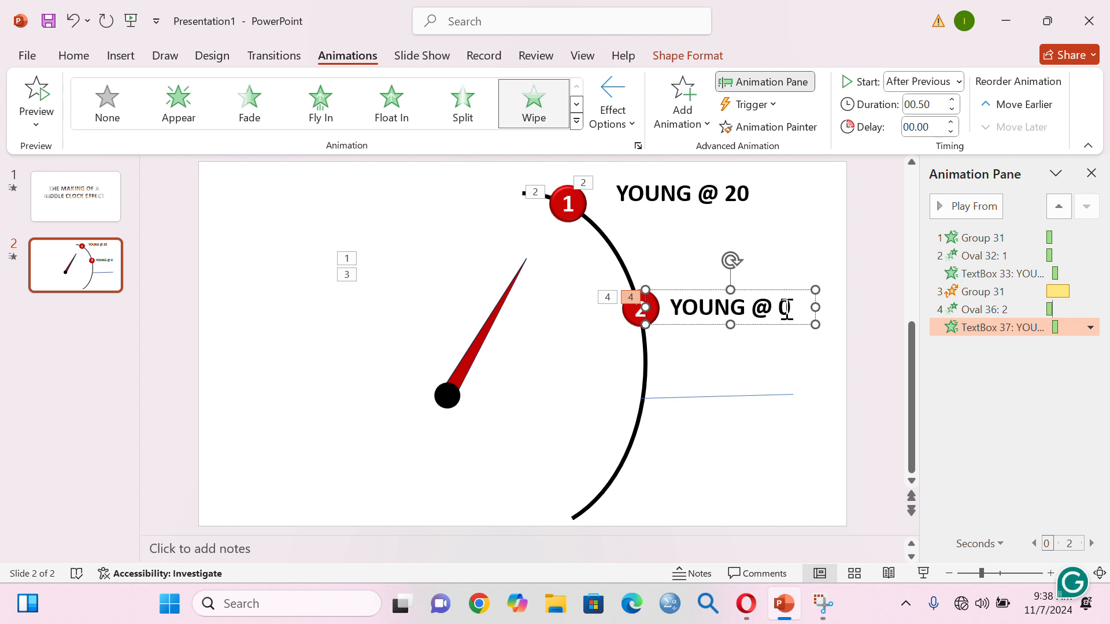
pyautogui.write('3')
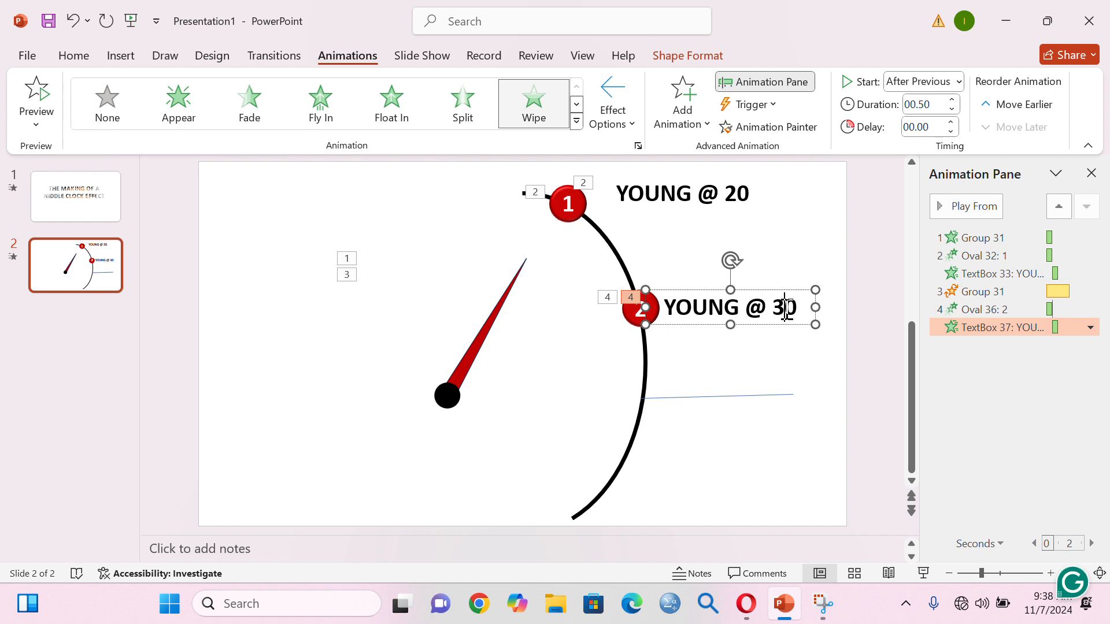
pyautogui.click(48, 104)
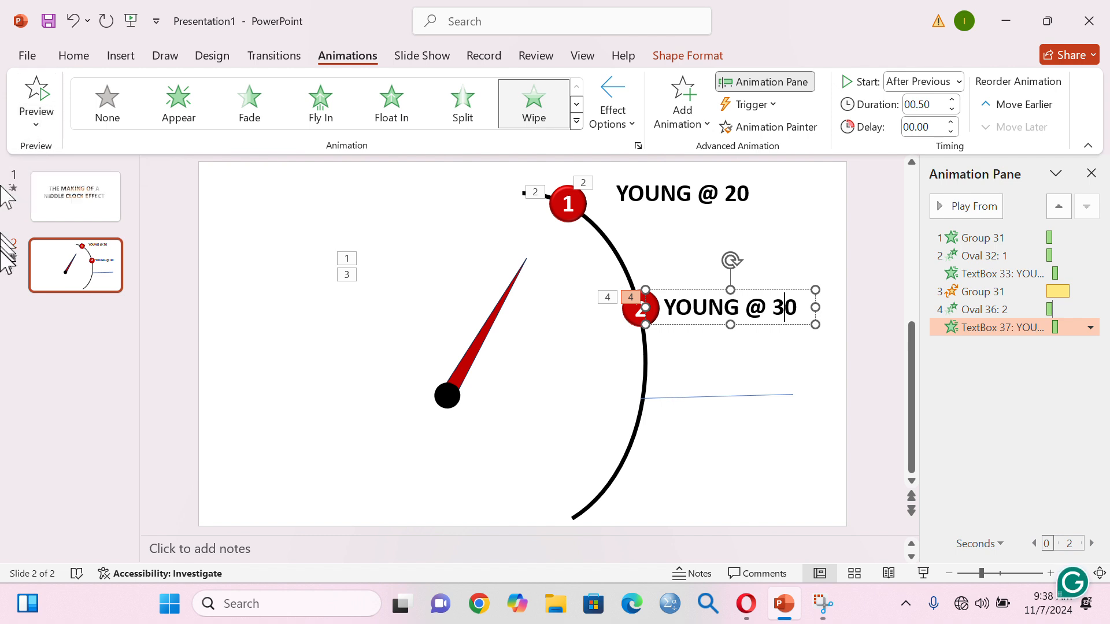
# Add a second Spin emphasis animation to the grouped needle and hub
pyautogui.click(454, 381)
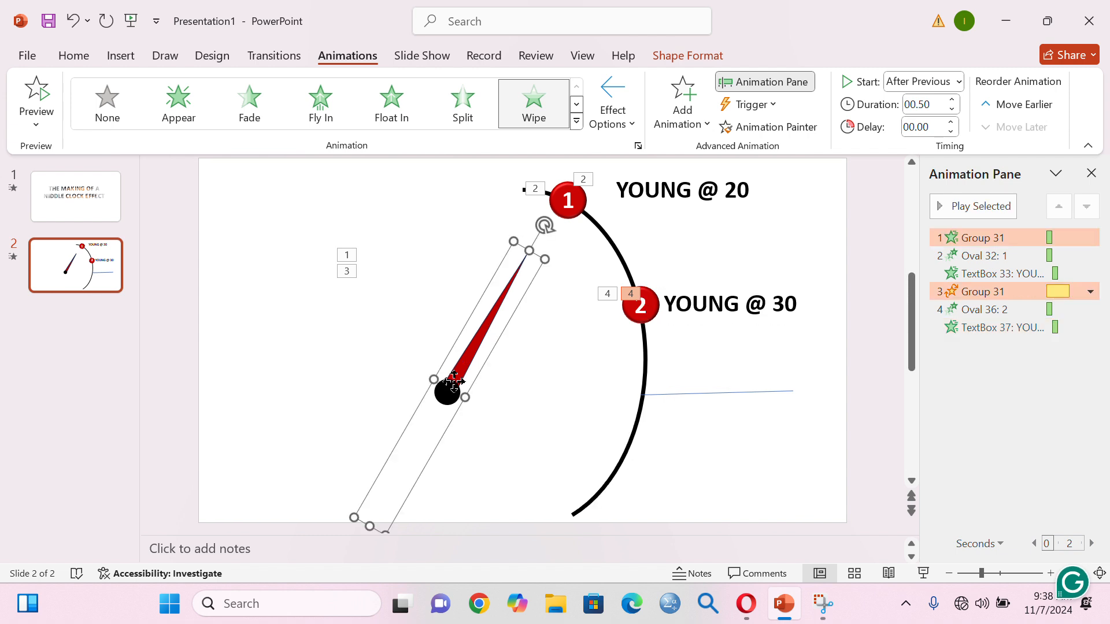
pyautogui.click(701, 130)
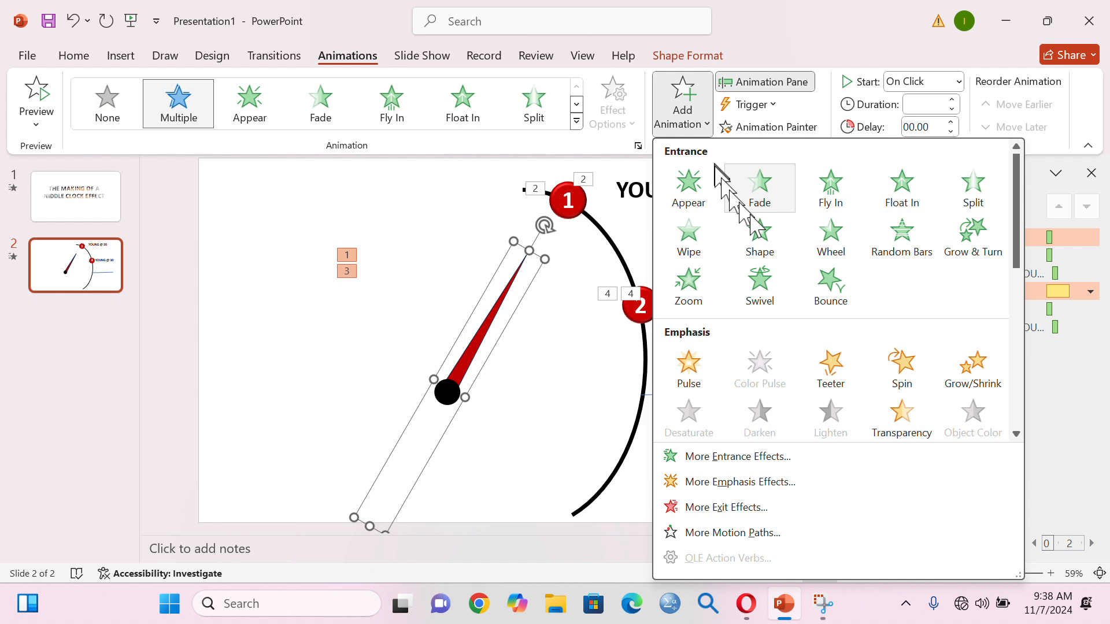
pyautogui.click(905, 376)
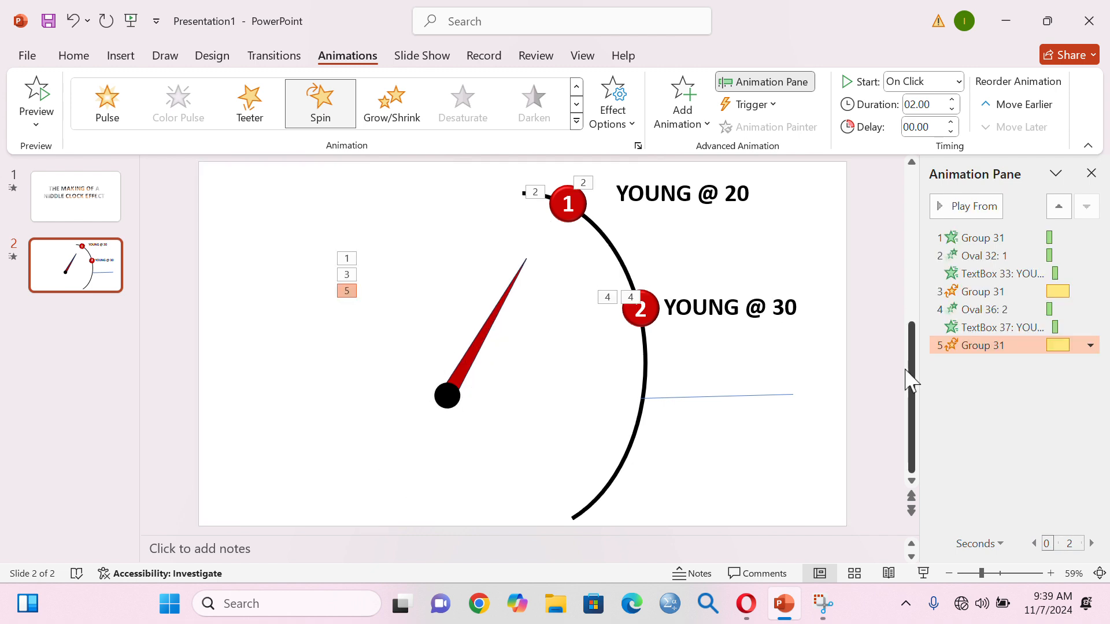
# Set the needle group's newest Spin amount to a custom 30° clockwise in its effect options
pyautogui.click(1090, 346)
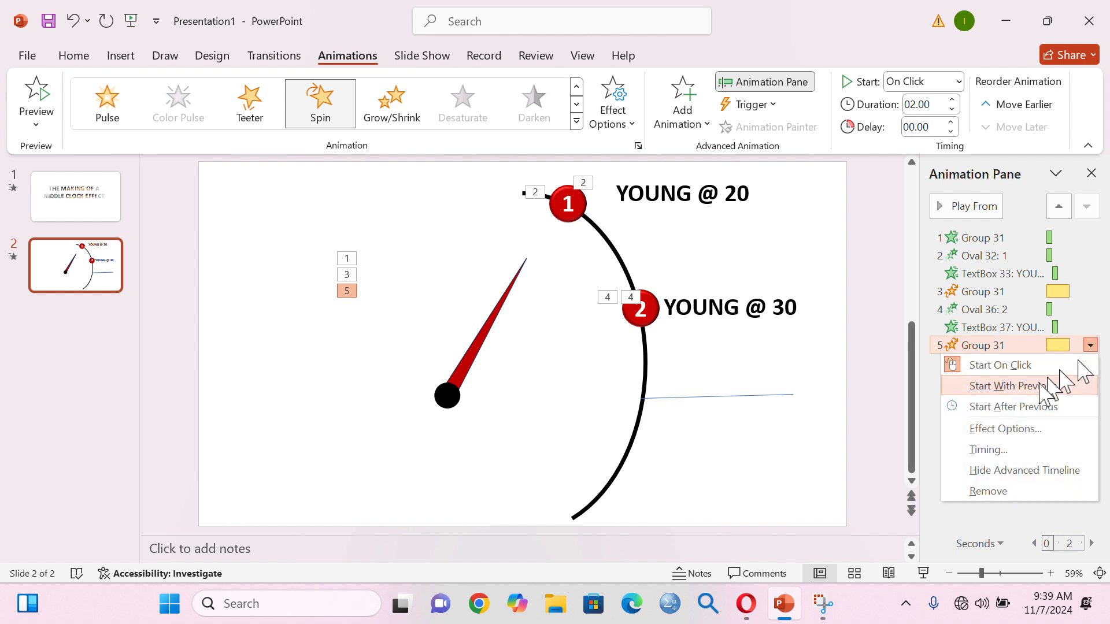
pyautogui.click(986, 430)
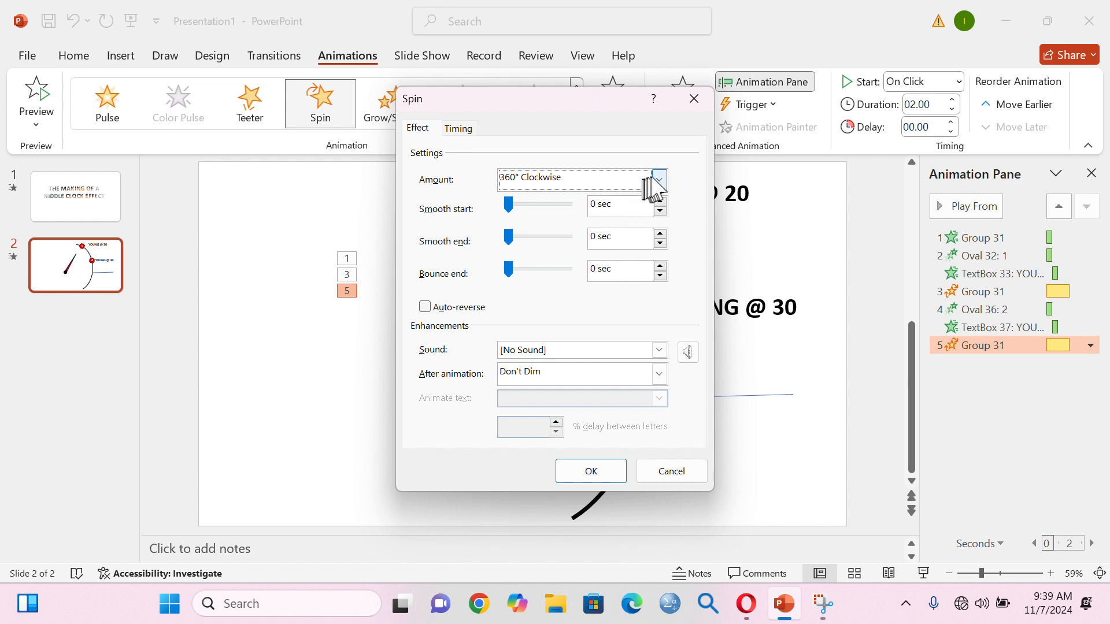
pyautogui.click(662, 181)
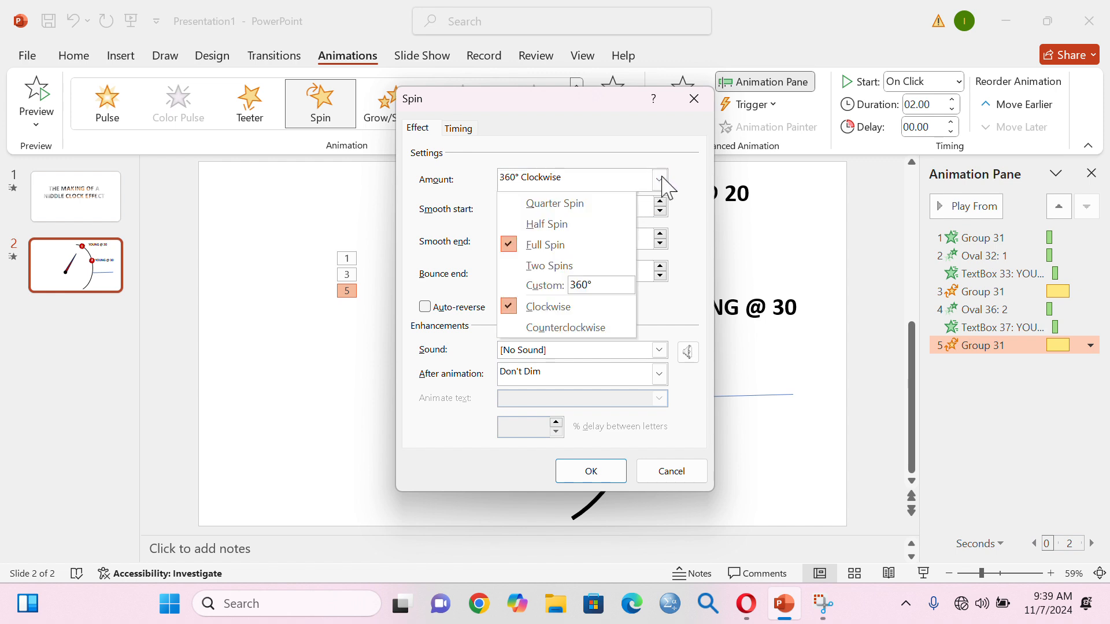
pyautogui.click(586, 284)
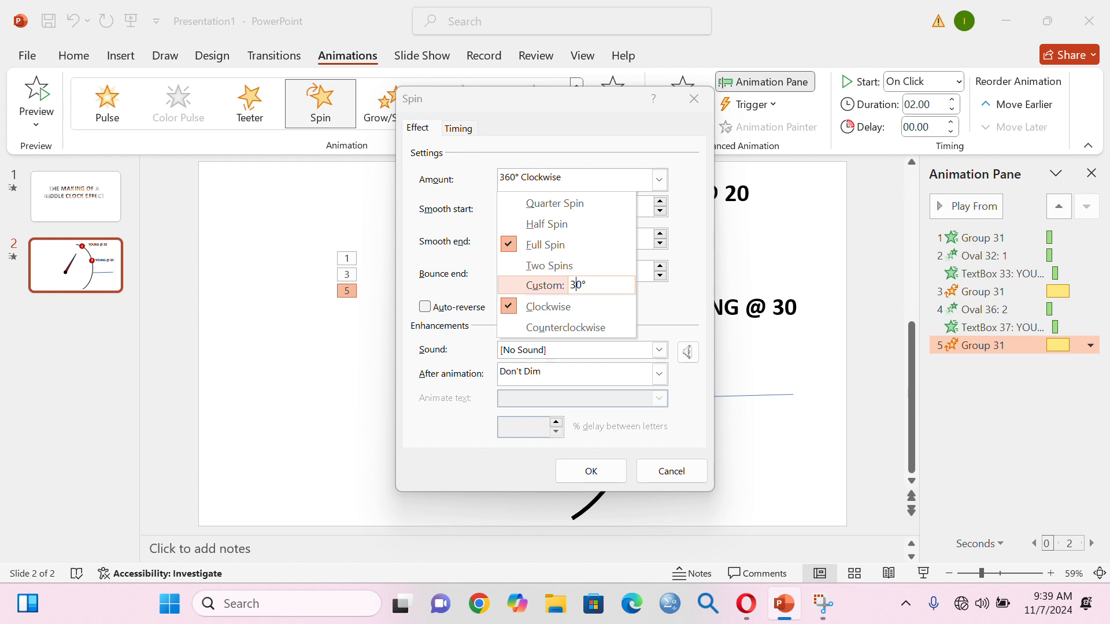
pyautogui.write('30')
pyautogui.press('Return')
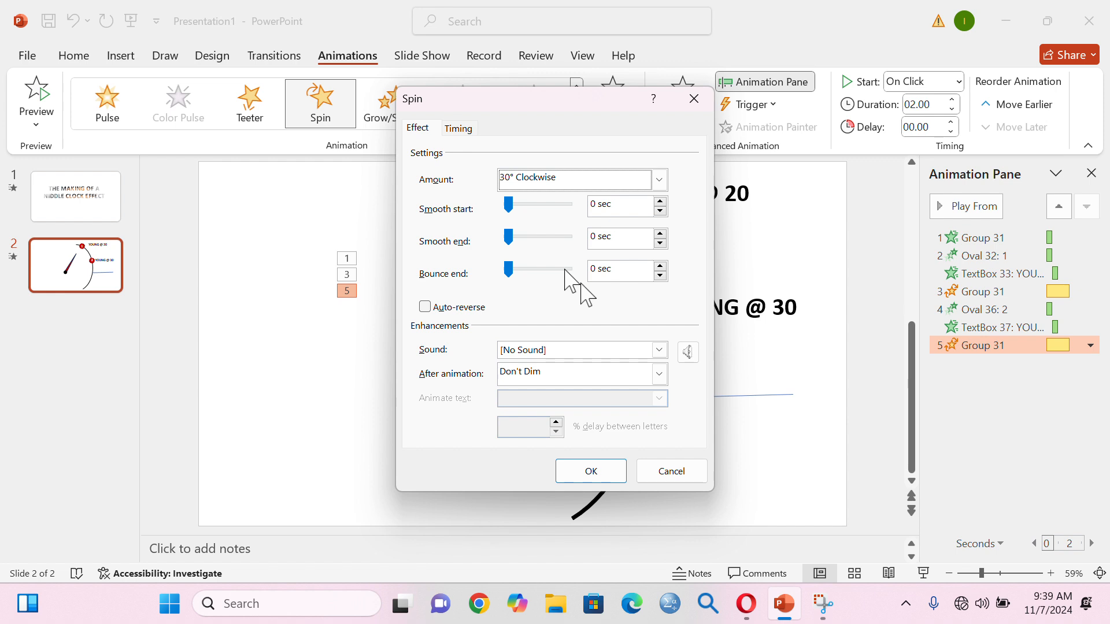
pyautogui.click(593, 469)
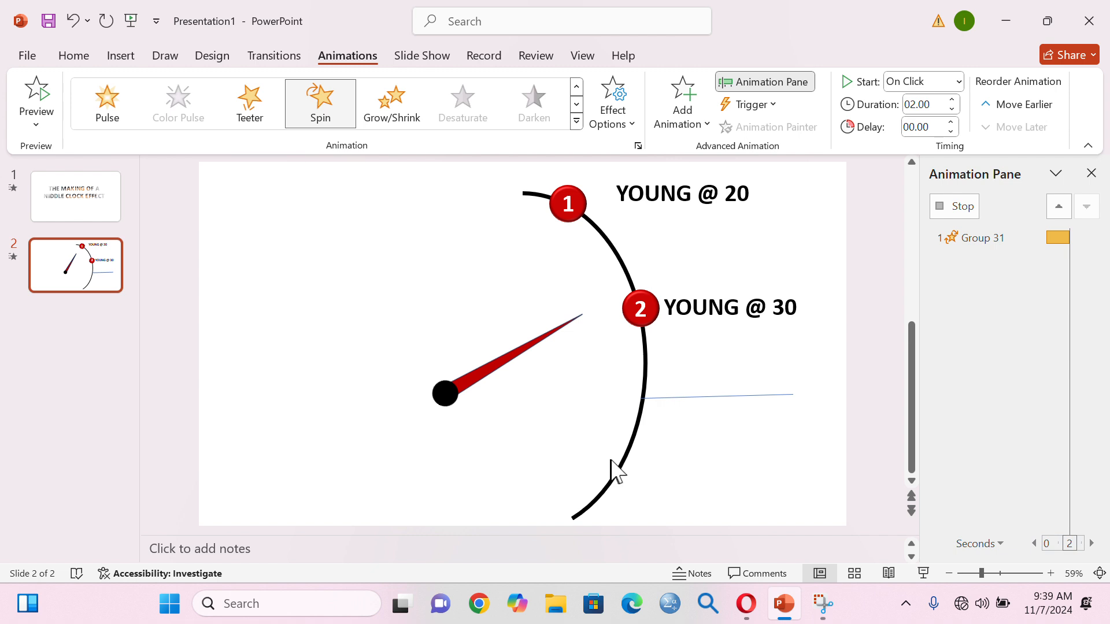
# Move the guide line off the arc and place a copy of circle 2 on the arc level with the needle hub
pyautogui.click(669, 403)
pyautogui.moveTo(668, 403); pyautogui.dragTo(707, 464)
pyautogui.click(642, 325)
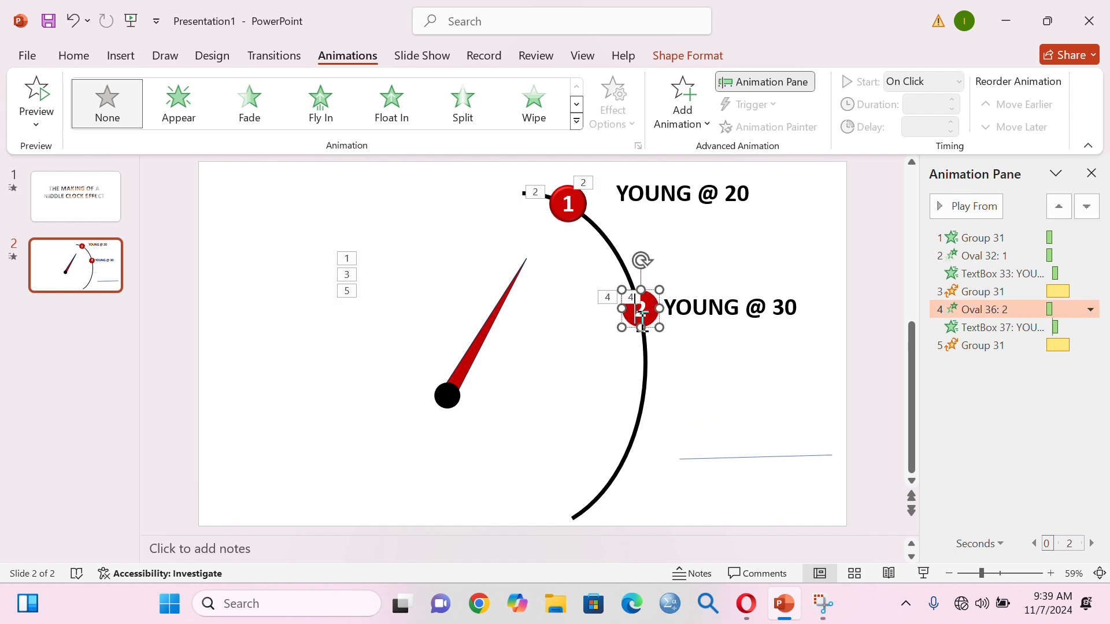
pyautogui.moveTo(659, 328); pyautogui.dragTo(641, 301)
pyautogui.hotkey('ctrl', 'z')
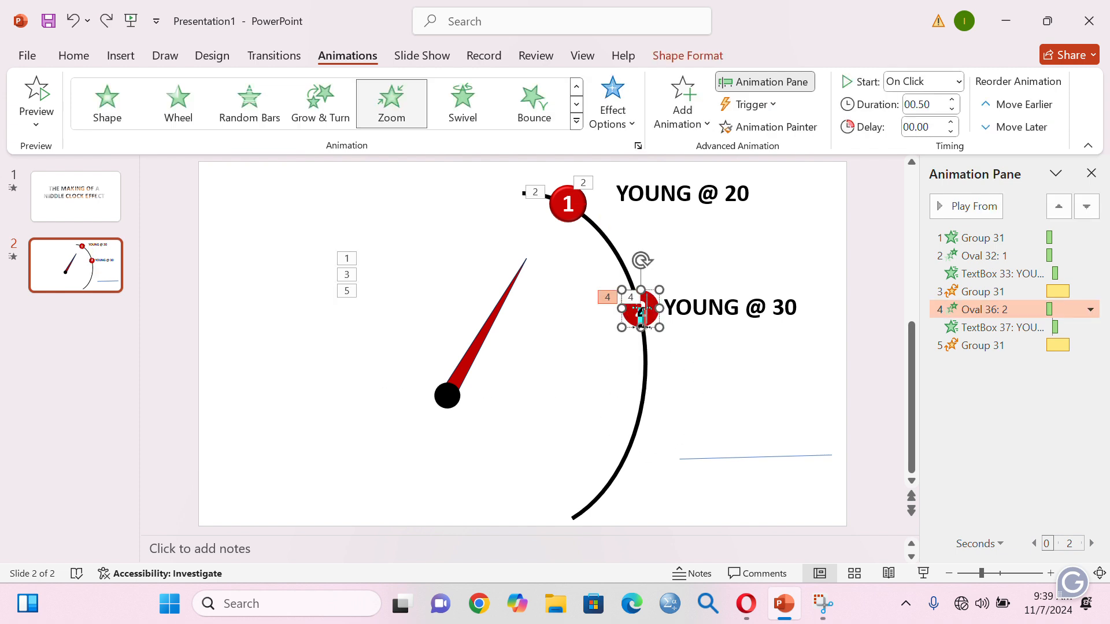
pyautogui.keyDown('ctrl'); pyautogui.click(657, 319); pyautogui.keyUp('ctrl')
pyautogui.moveTo(657, 319); pyautogui.dragTo(651, 407)
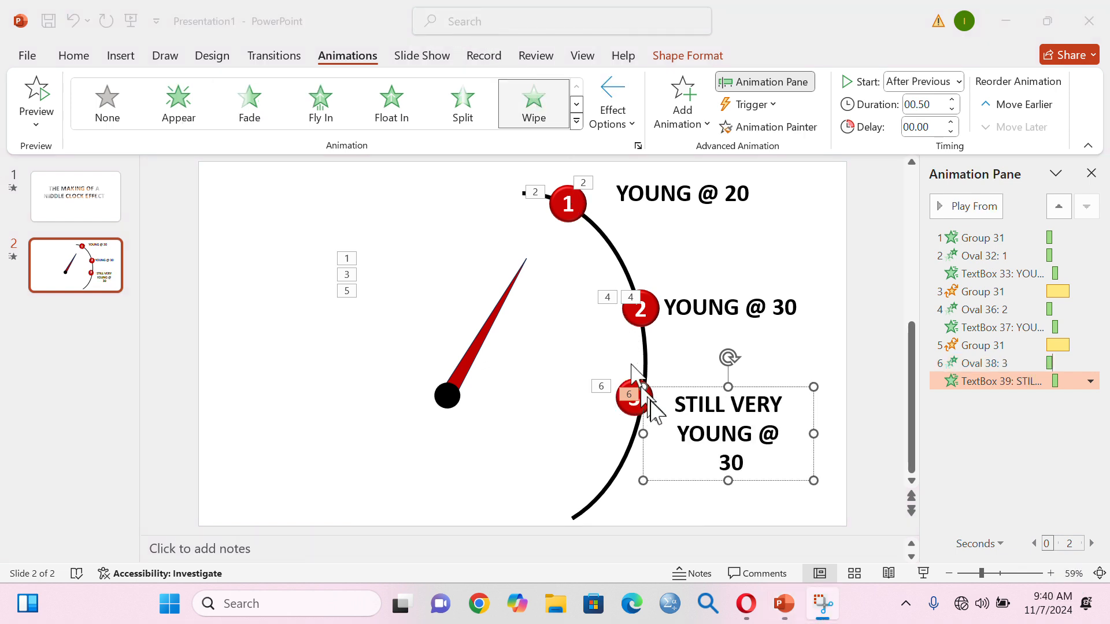
# Change the age in the third label to 40 and widen its text box
pyautogui.click(730, 461)
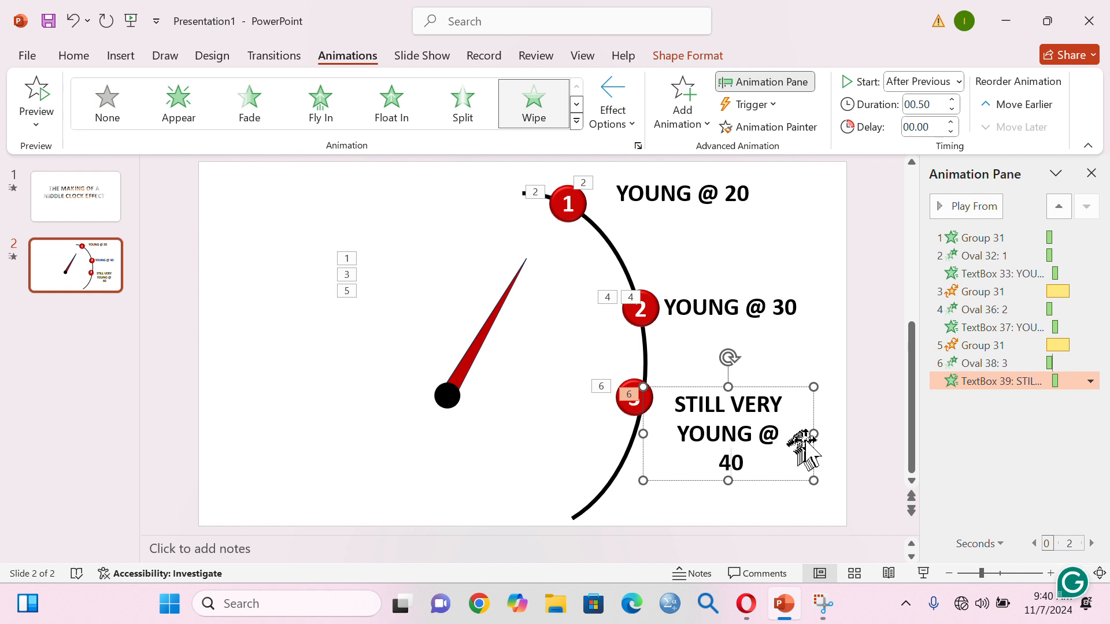
pyautogui.moveTo(812, 437); pyautogui.dragTo(869, 417)
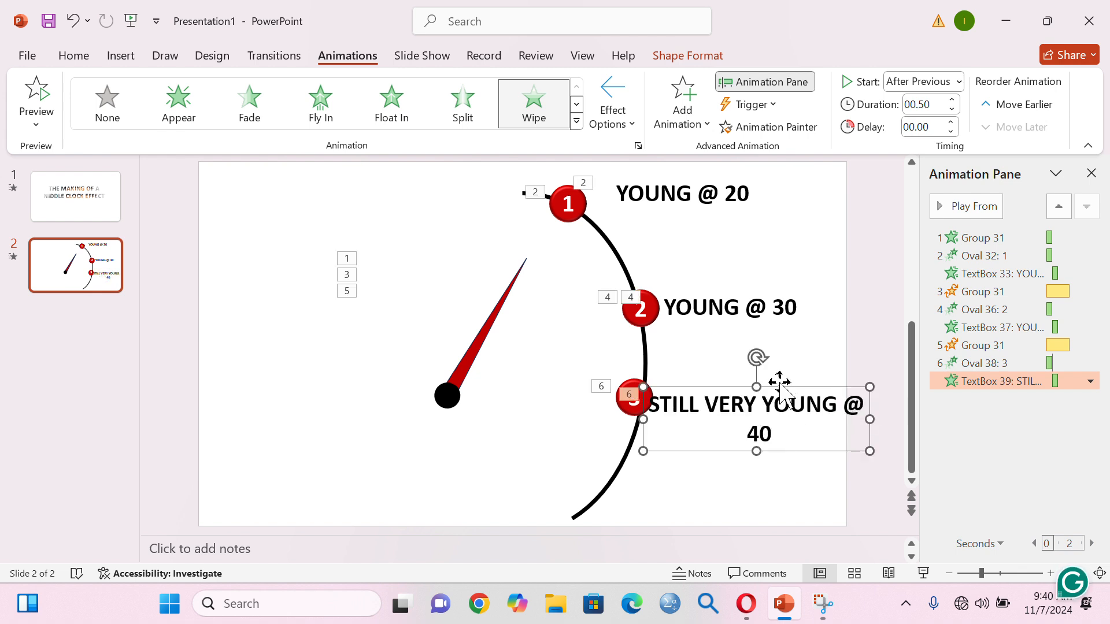
pyautogui.click(782, 427)
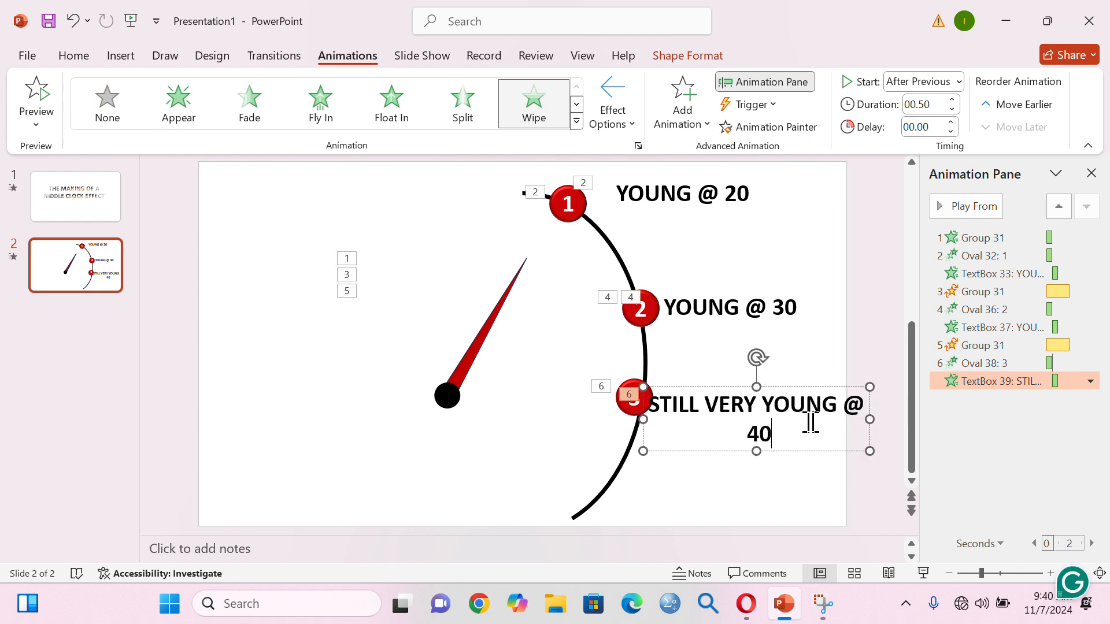
# Shrink the STILL VERY YOUNG @ text by two font sizes and break the line before the @ sign
pyautogui.moveTo(866, 406); pyautogui.dragTo(653, 425)
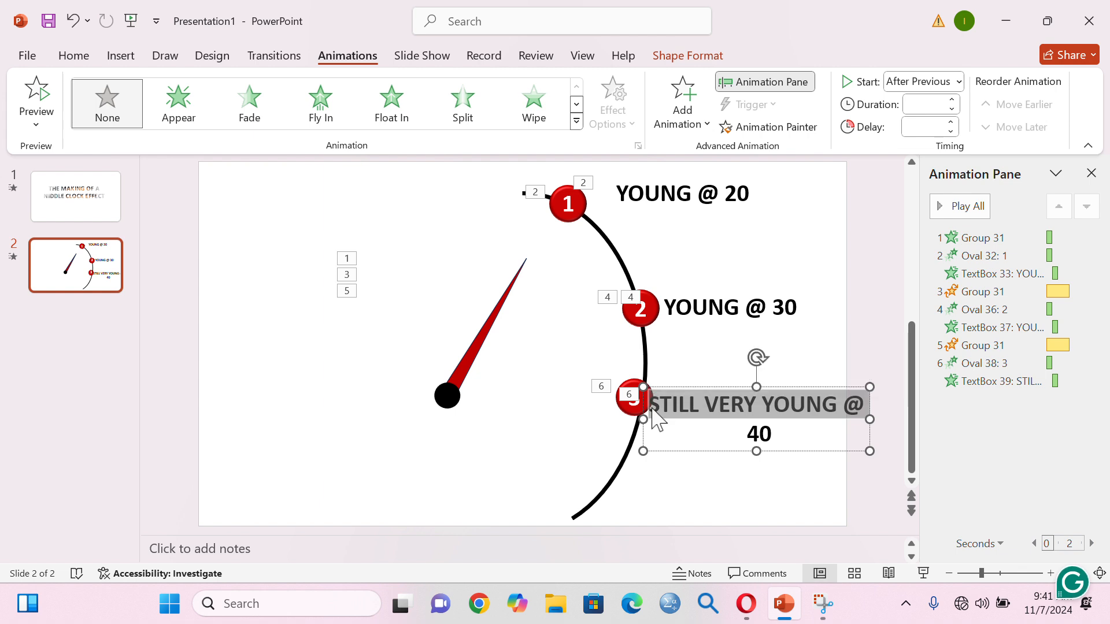
pyautogui.press('ctrl+shift+less')
pyautogui.press('ctrl+shift+less')
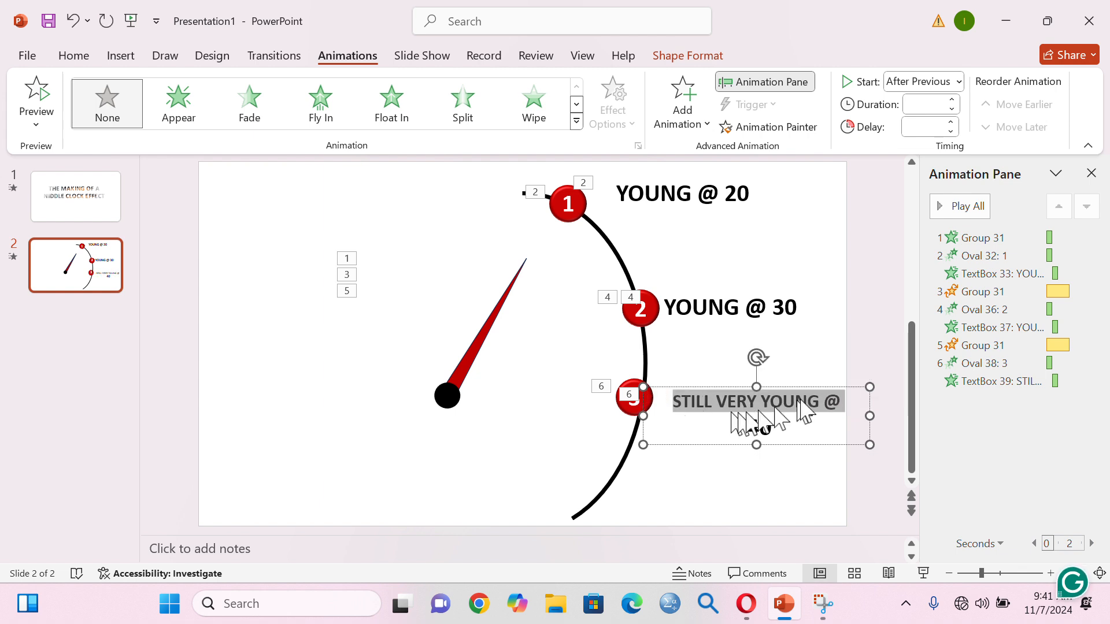
pyautogui.click(827, 403)
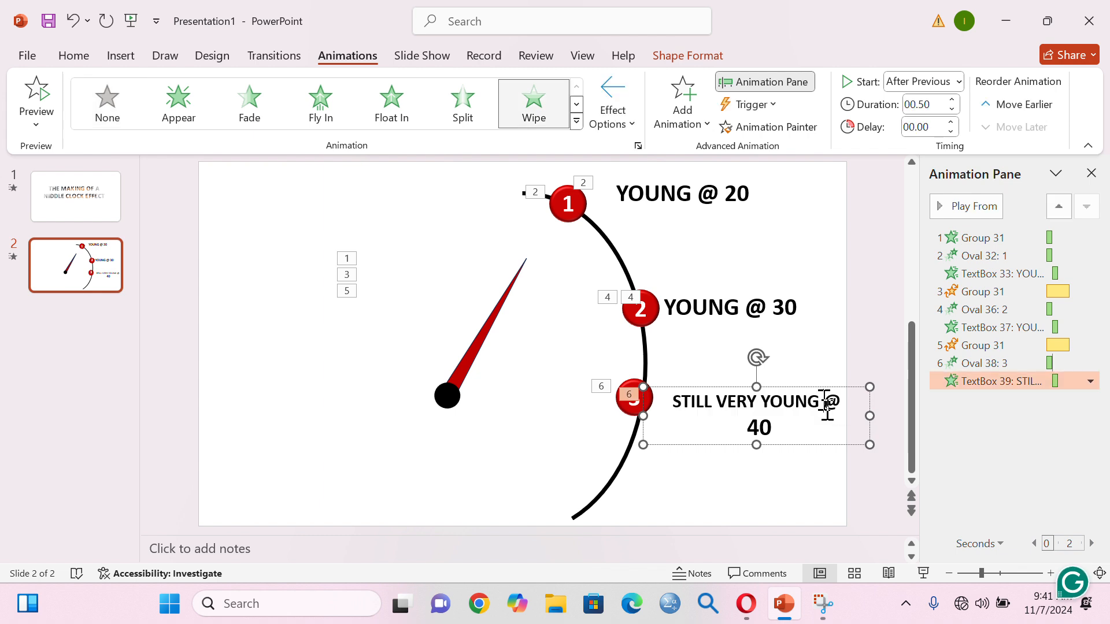
pyautogui.press('Return')
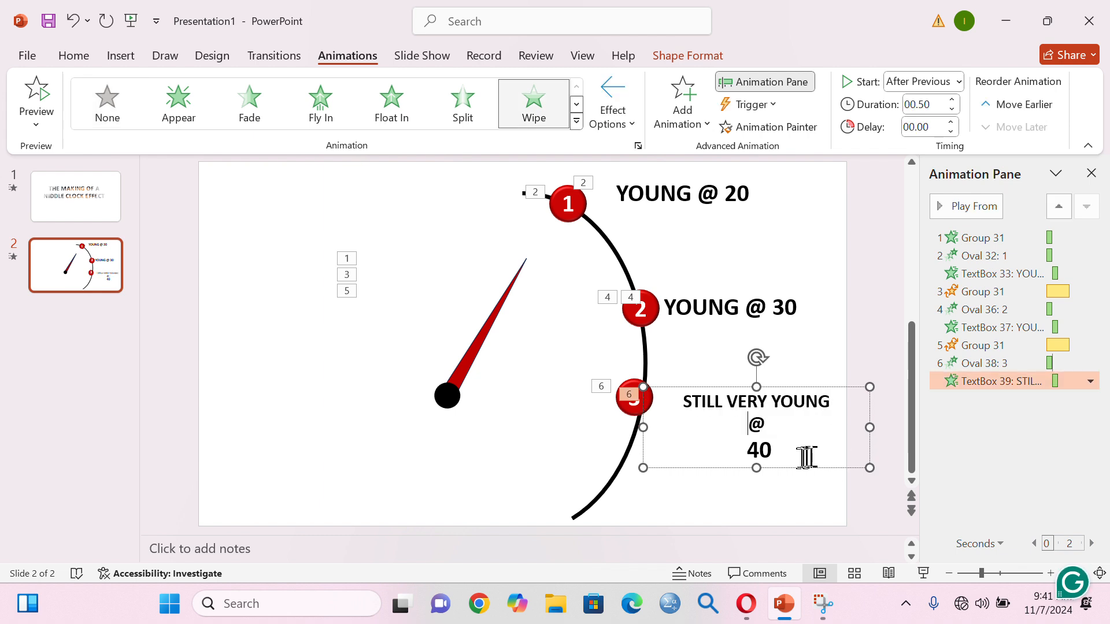
# Enlarge the 40 in the third label by four font size increments
pyautogui.moveTo(777, 458); pyautogui.dragTo(741, 451)
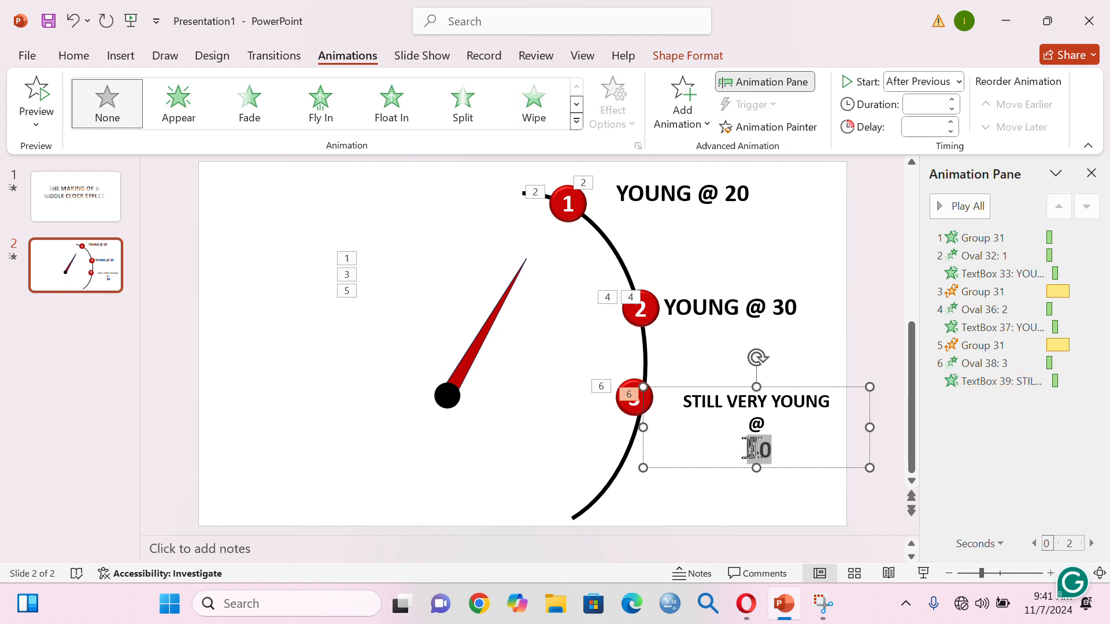
pyautogui.hotkey('ctrl', 'shift', '.')
pyautogui.hotkey('ctrl', 'shift', '.')
pyautogui.hotkey('ctrl', 'shift', '.')
pyautogui.hotkey('ctrl', 'shift', '.')
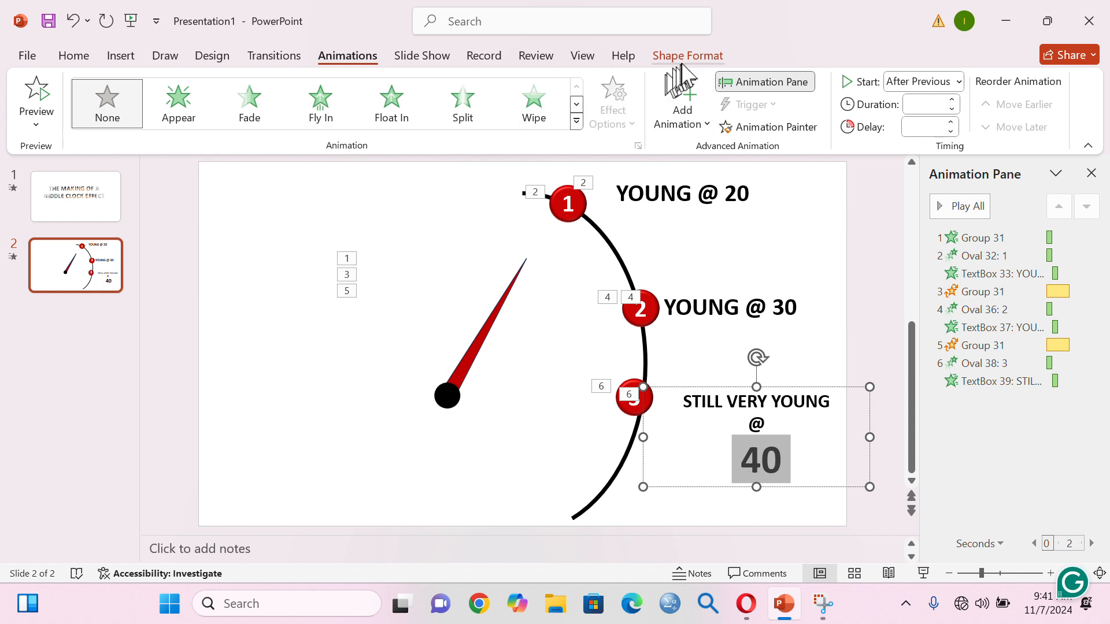
# Colour the 40 in the third label gold, deselect it and return to the animation settings
pyautogui.click(686, 58)
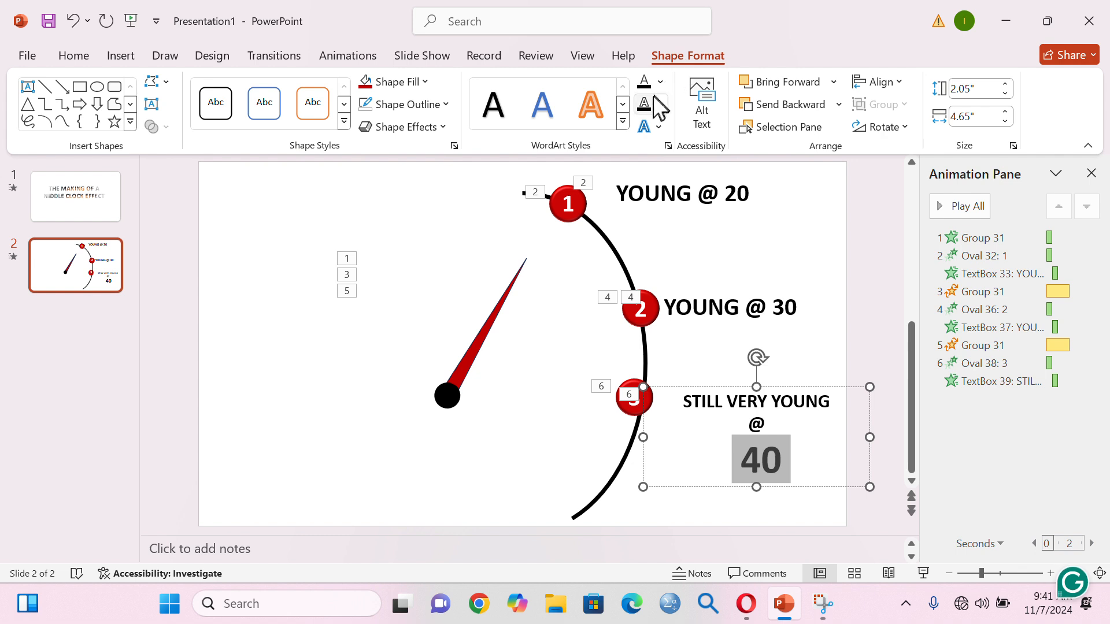
pyautogui.click(663, 80)
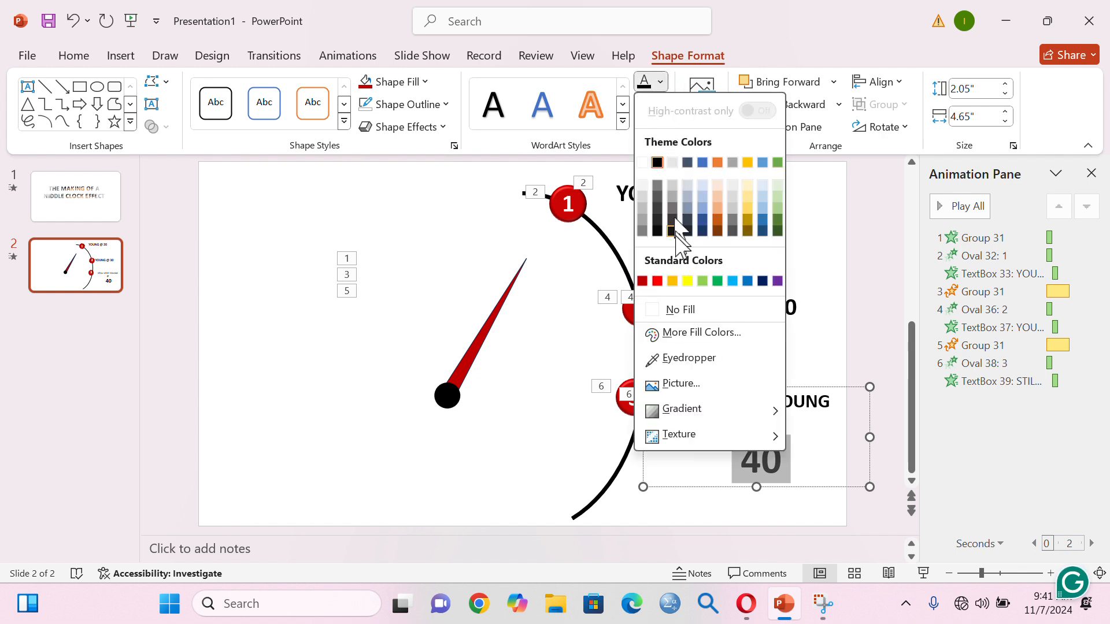
pyautogui.click(671, 283)
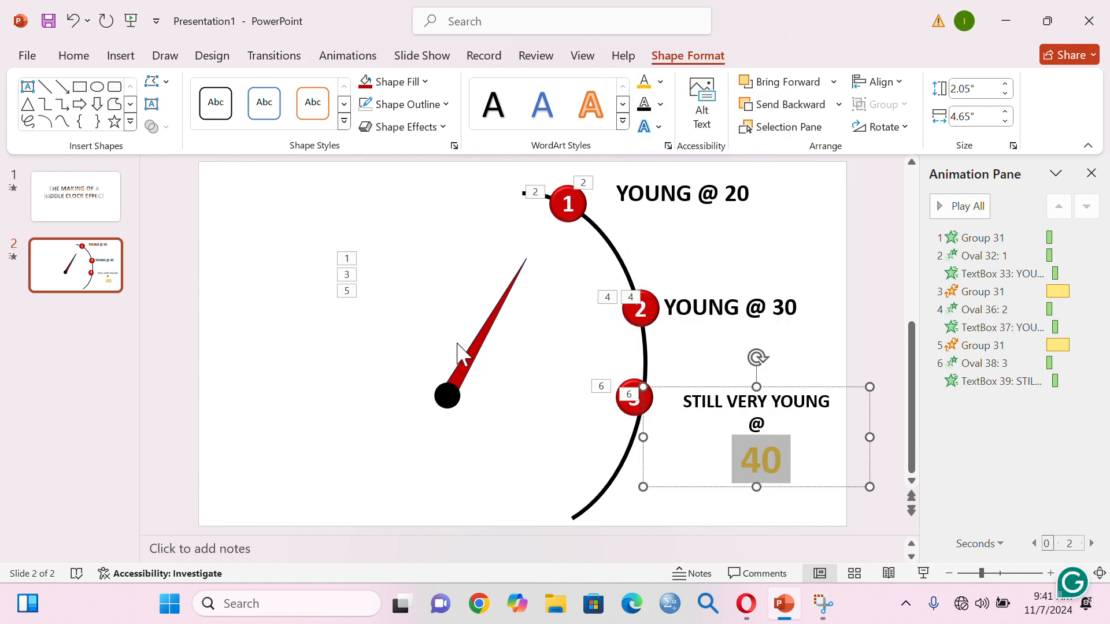
pyautogui.click(343, 208)
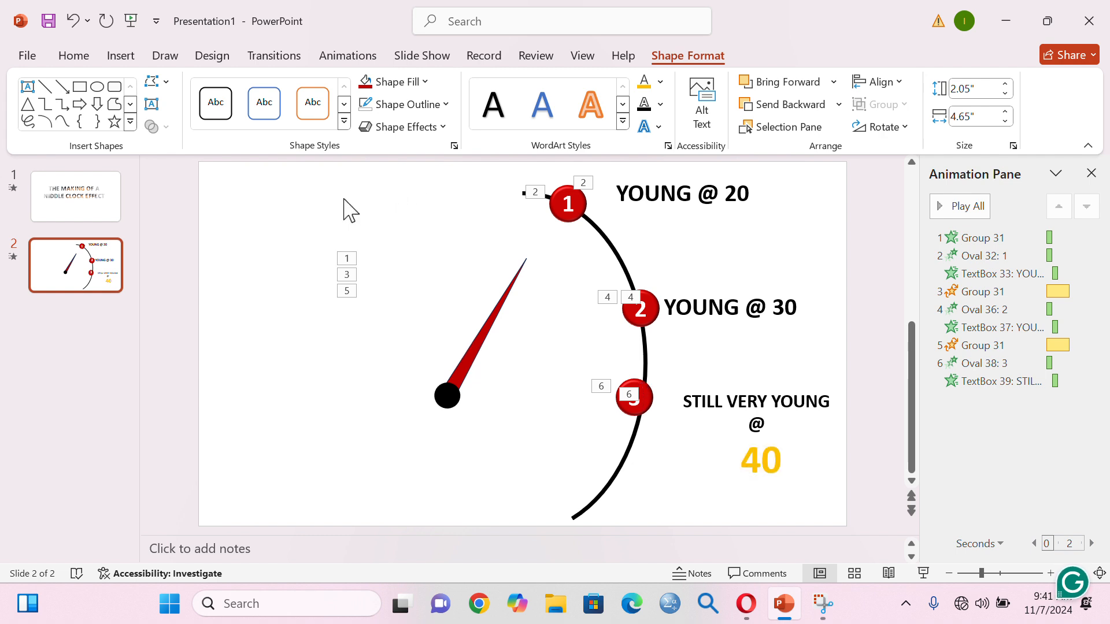
pyautogui.click(350, 58)
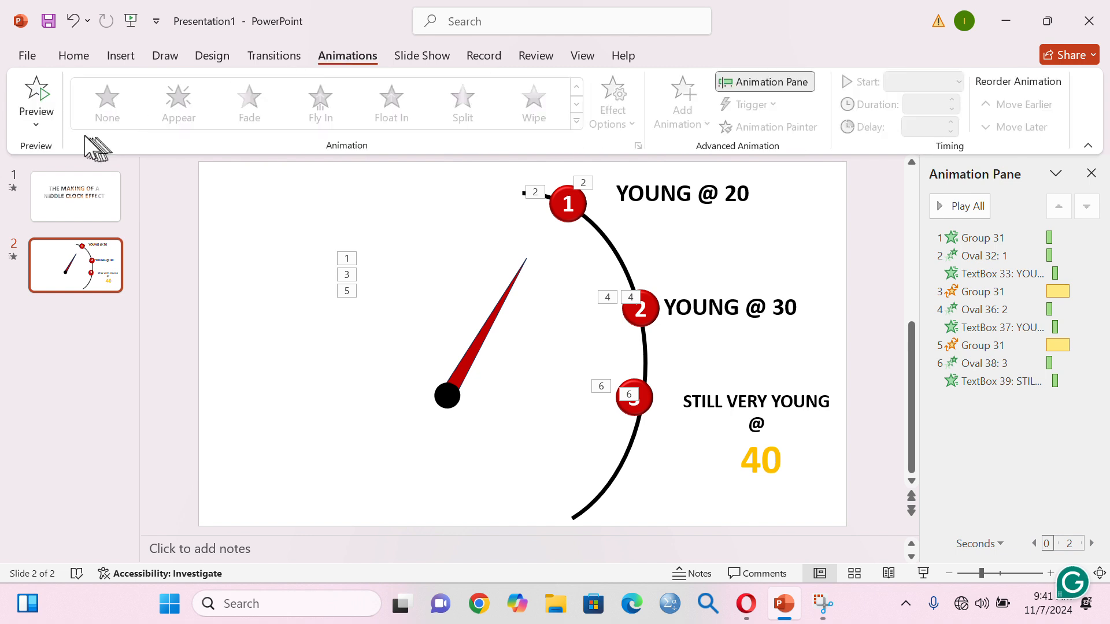
# Turn off automatic animation previews and play a preview of slide 2's full animation sequence
pyautogui.click(50, 118)
pyautogui.click(60, 174)
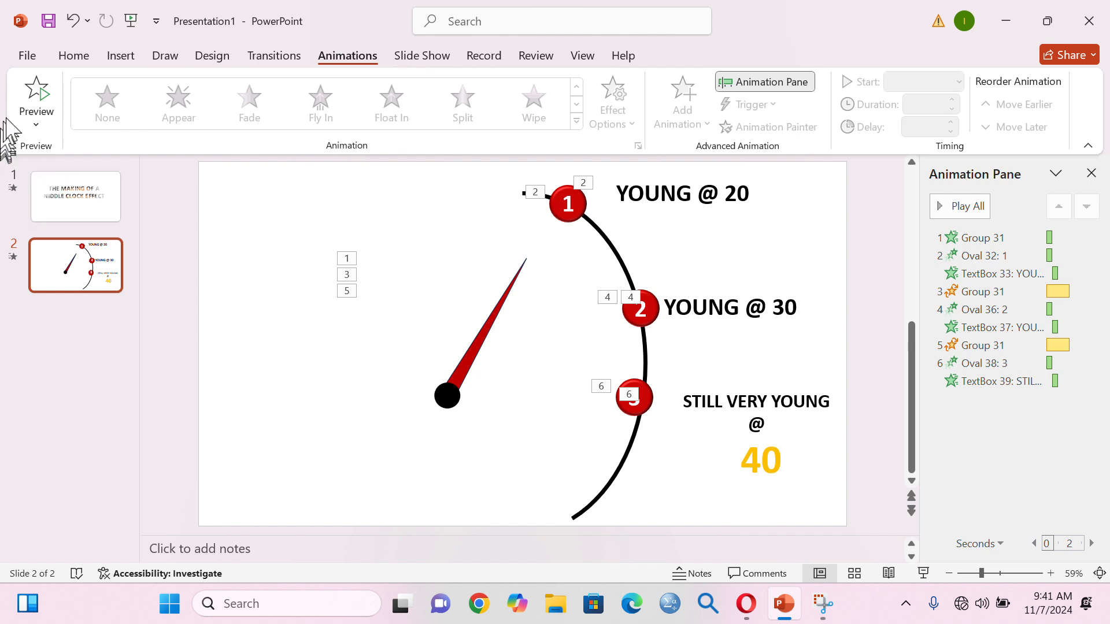
pyautogui.click(42, 121)
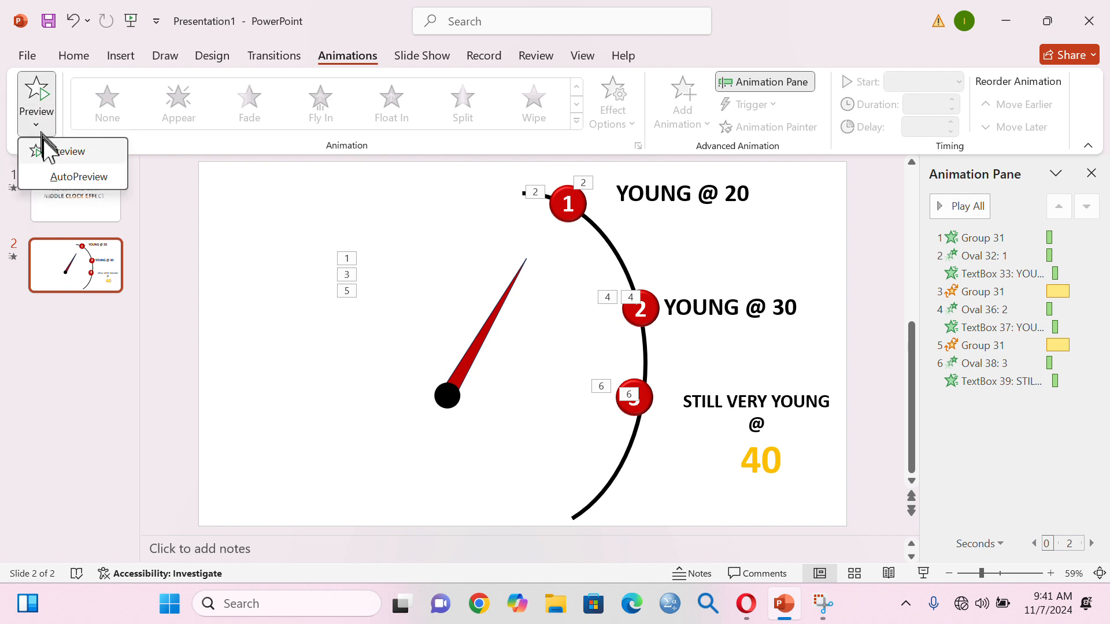
pyautogui.click(52, 152)
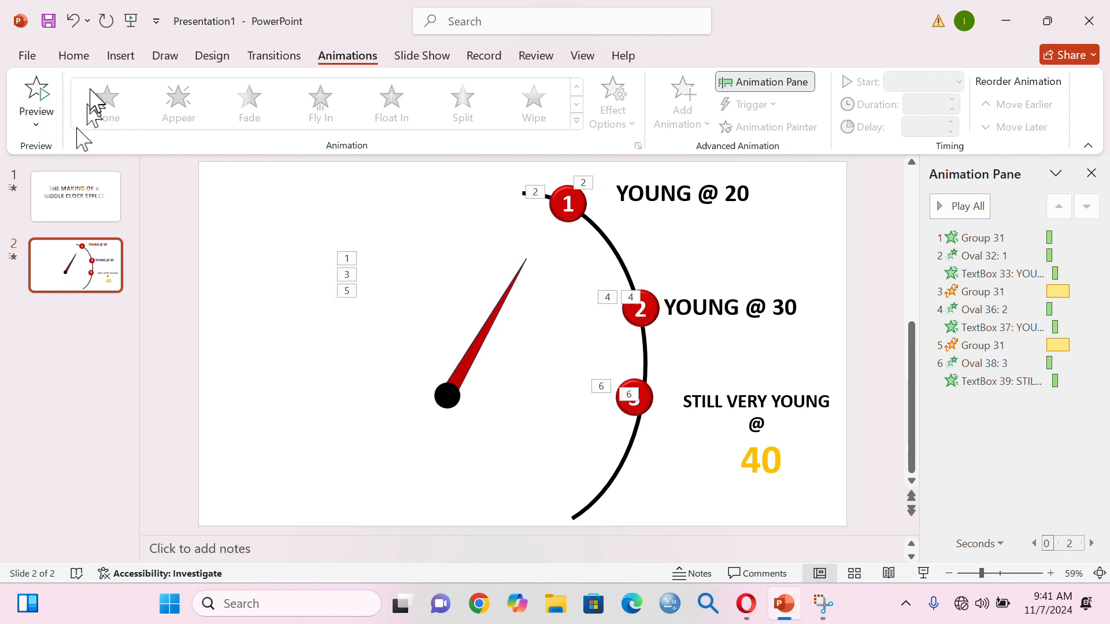
# Disable advancing on mouse click, set slides to advance automatically after 00:02.00, and apply this to all slides
pyautogui.click(271, 58)
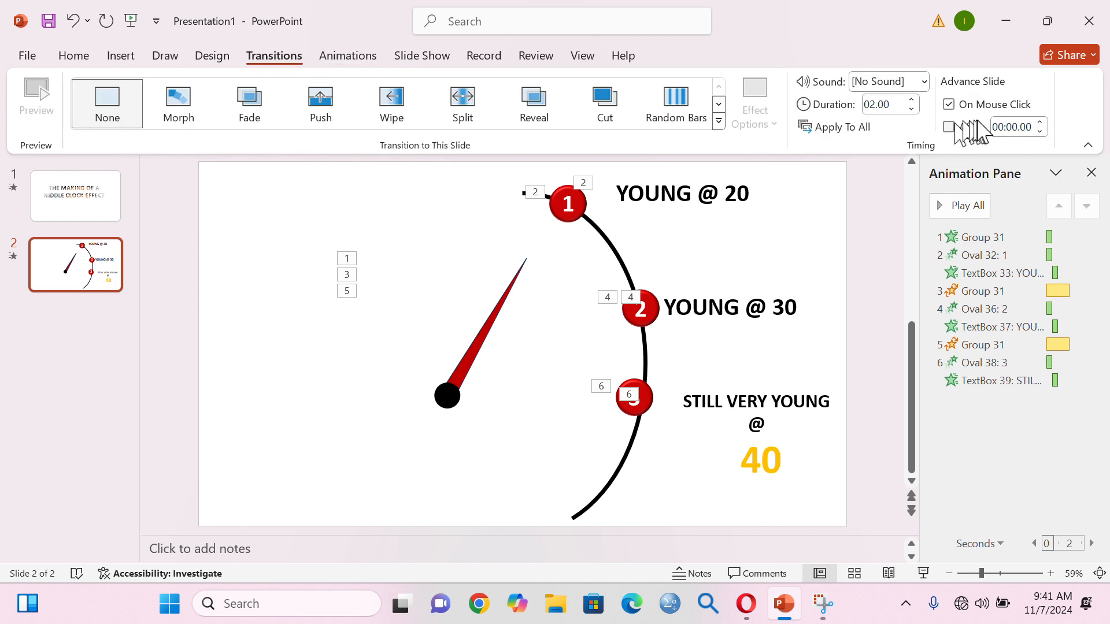
pyautogui.click(1039, 122)
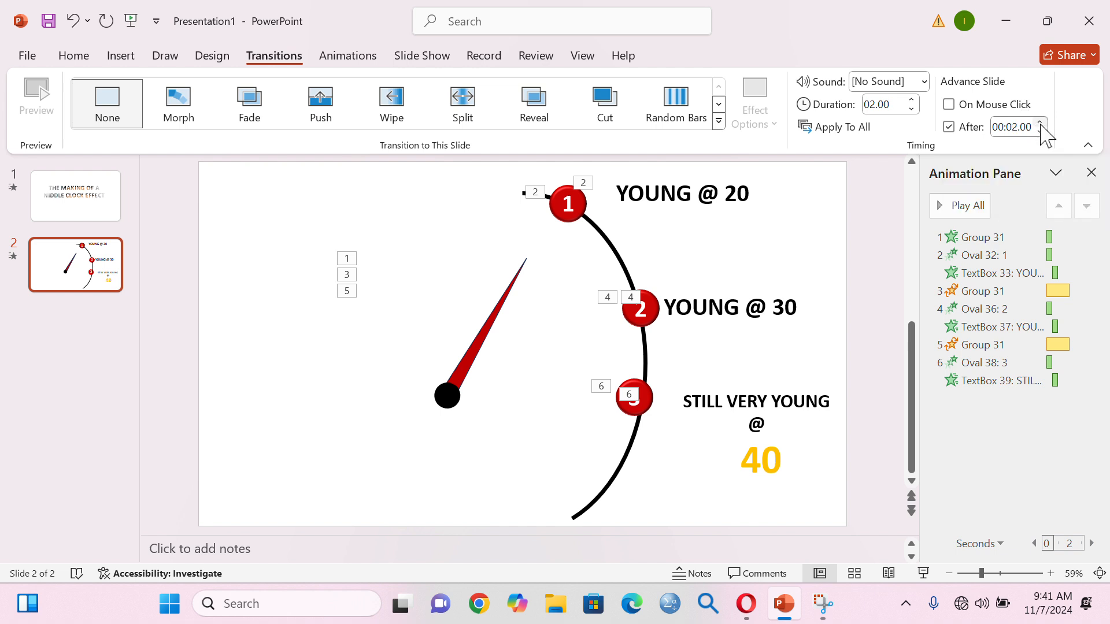
pyautogui.click(835, 126)
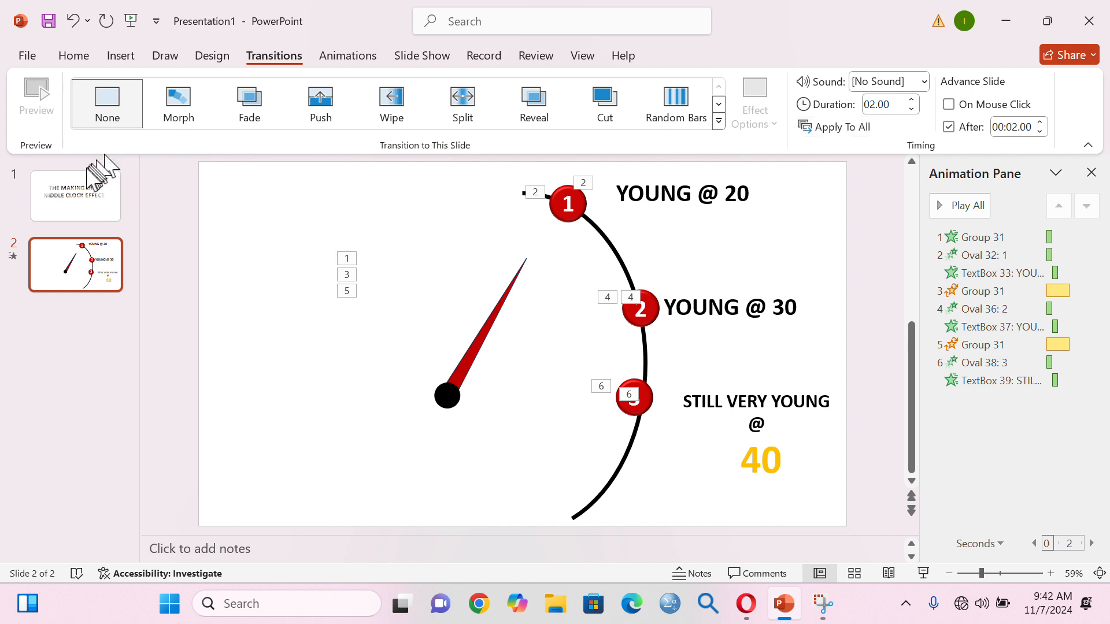
# Select both slides of the presentation, starting from the title slide
pyautogui.click(76, 197)
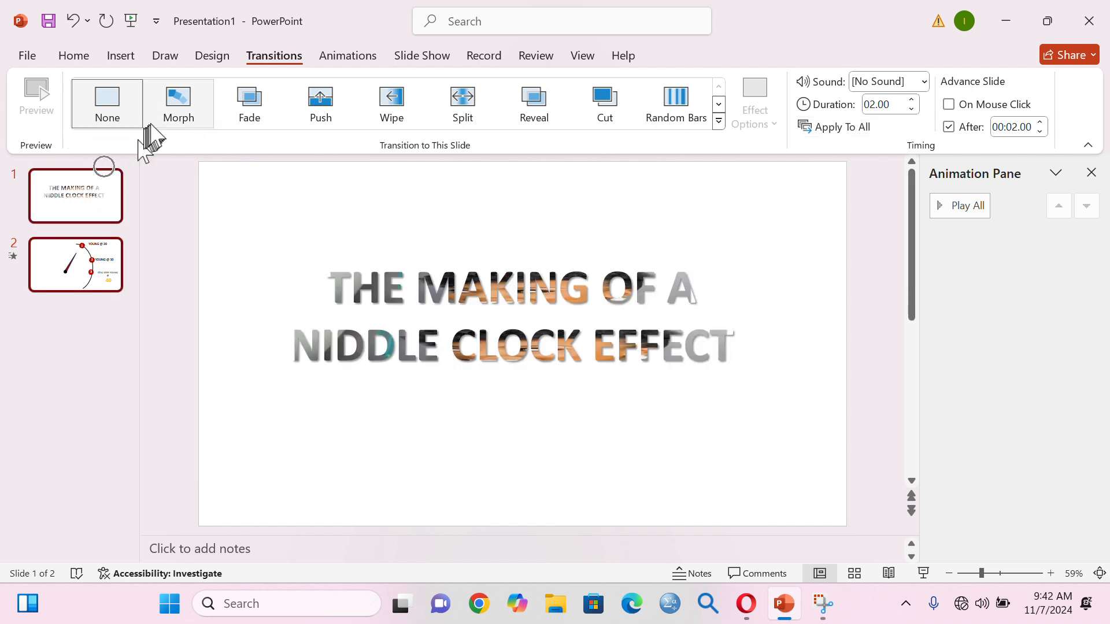